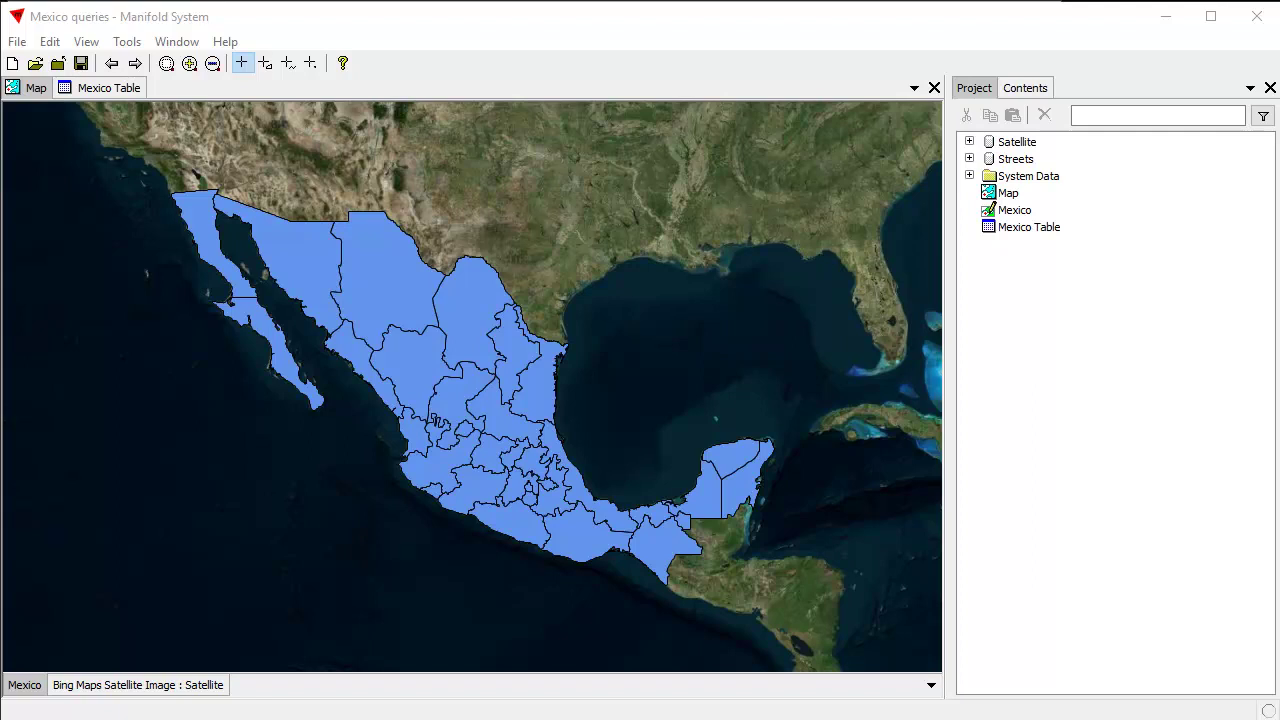
Look over the Mexico drawing and its Mexico Table records, then return to the map
{"action": "left_click", "coordinate": [749, 26]}
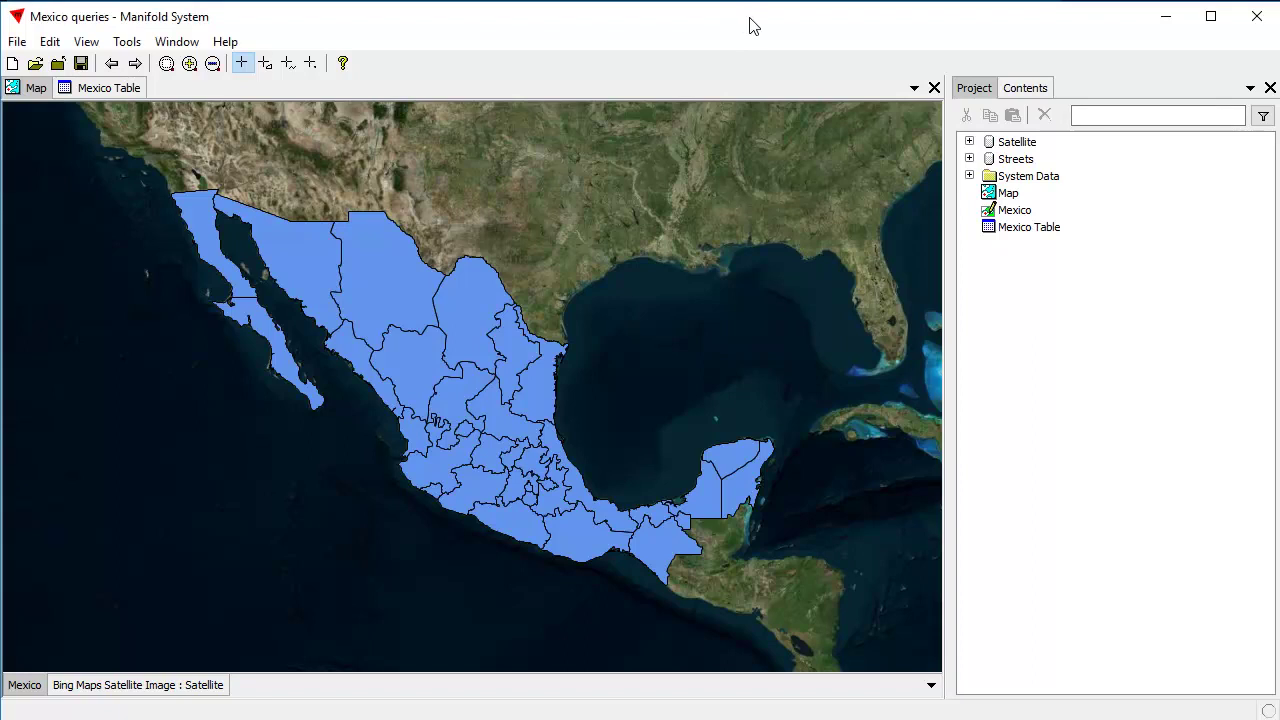
{"action": "left_click", "coordinate": [1028, 210]}
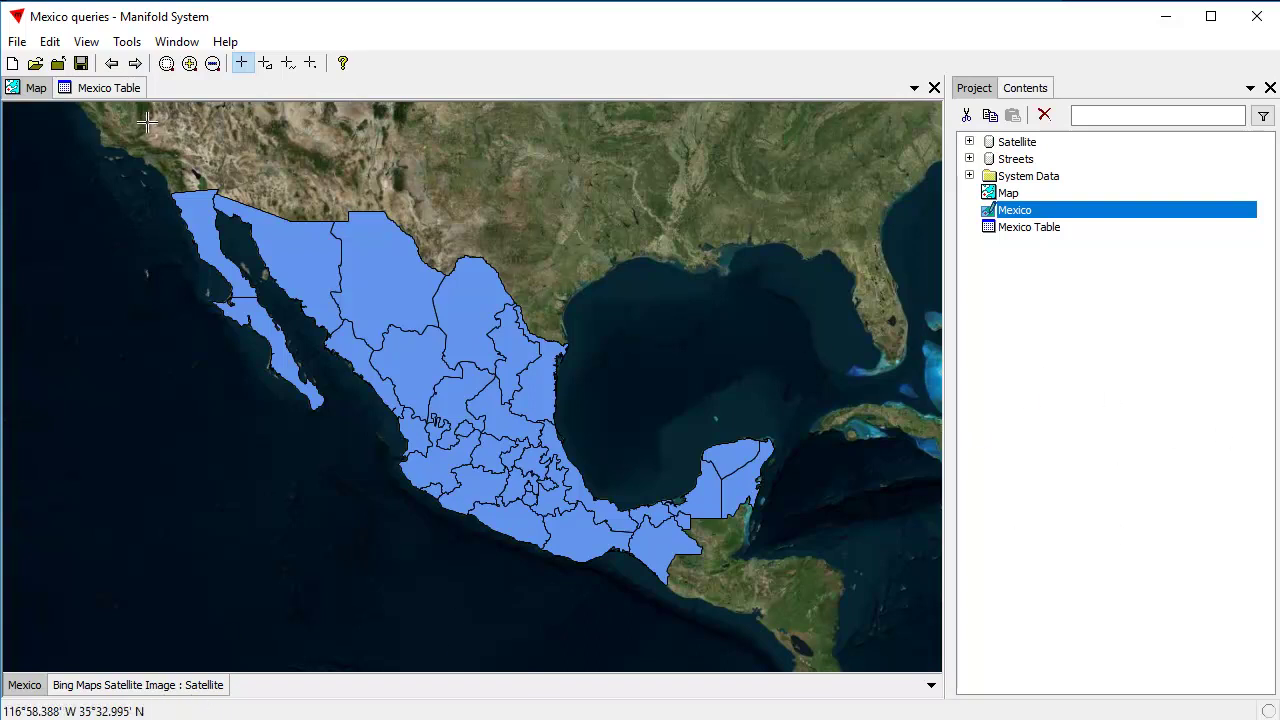
{"action": "left_click", "coordinate": [108, 88]}
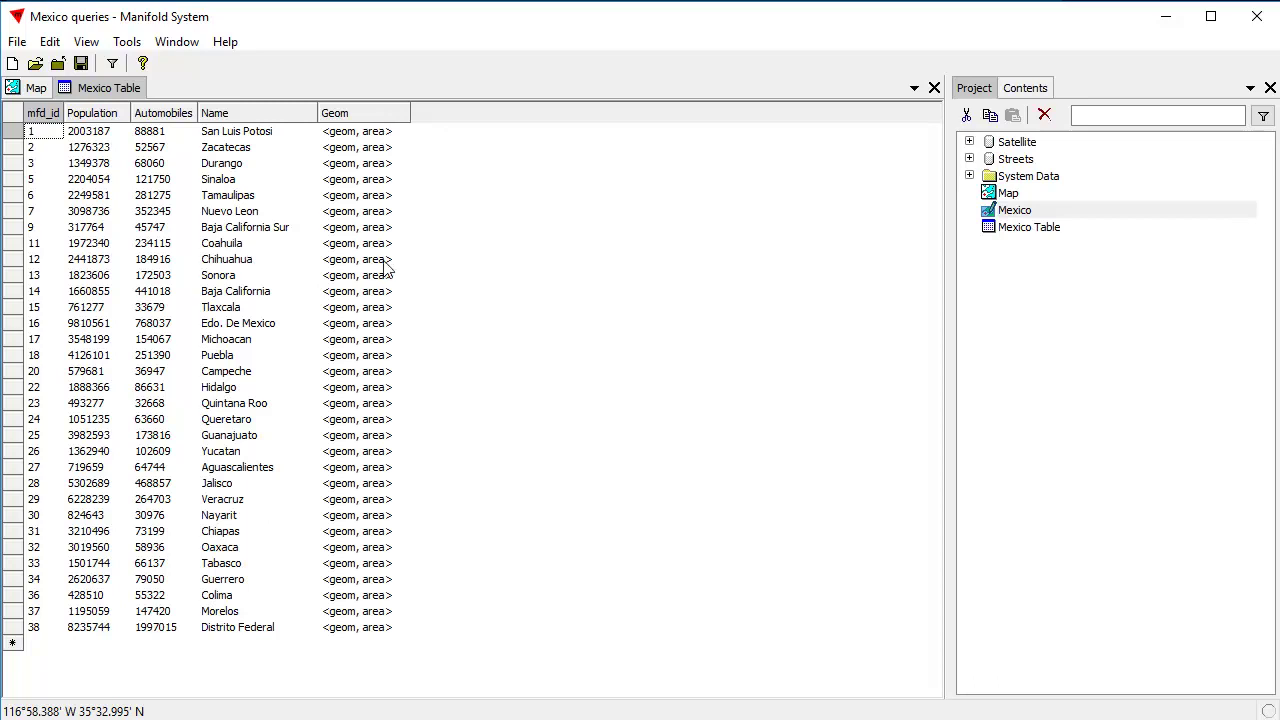
{"action": "left_click", "coordinate": [28, 90]}
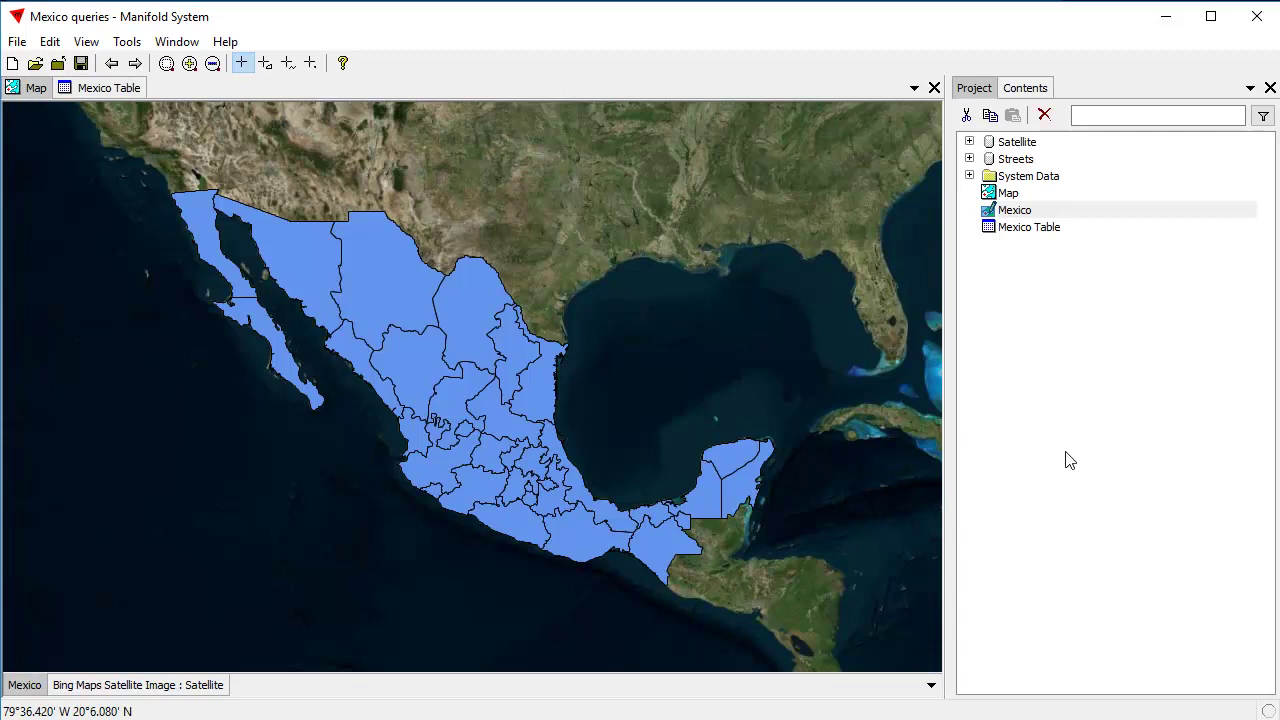
Create a new query named Query with SQL SELECT * FROM [Mexico Table]
{"action": "right_click", "coordinate": [1021, 318]}
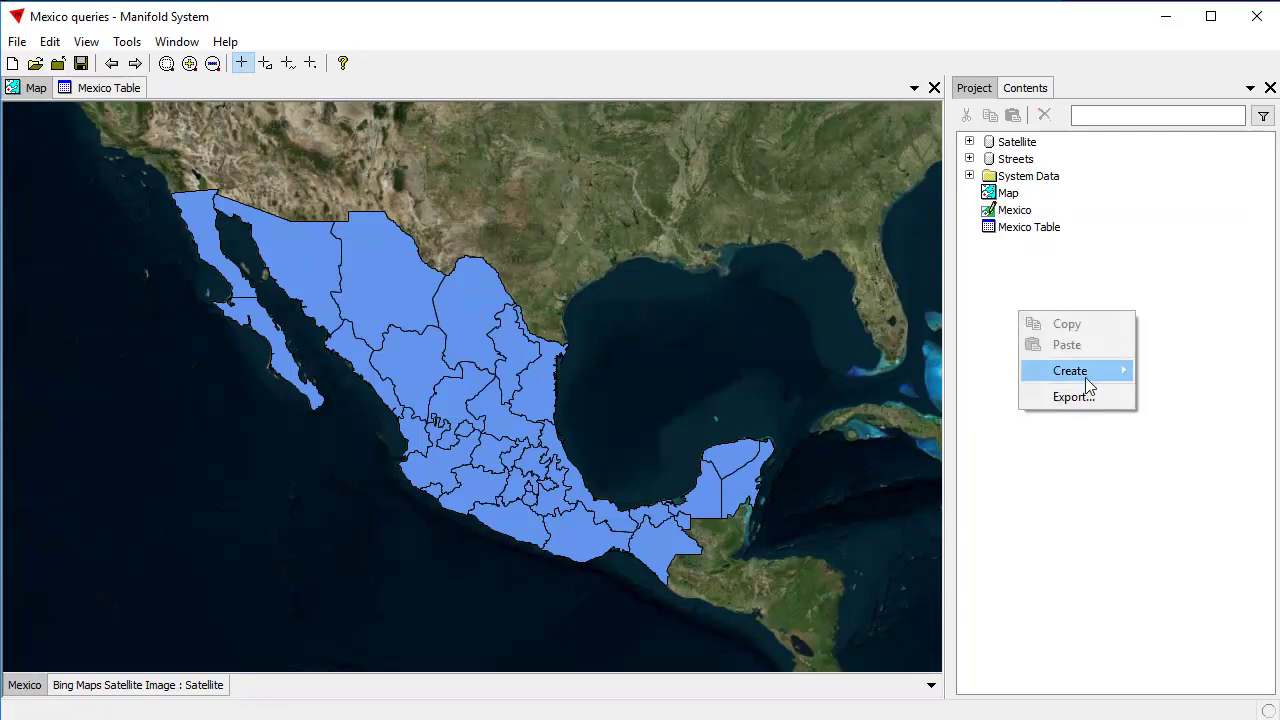
{"action": "mouse_move", "coordinate": [1085, 377]}
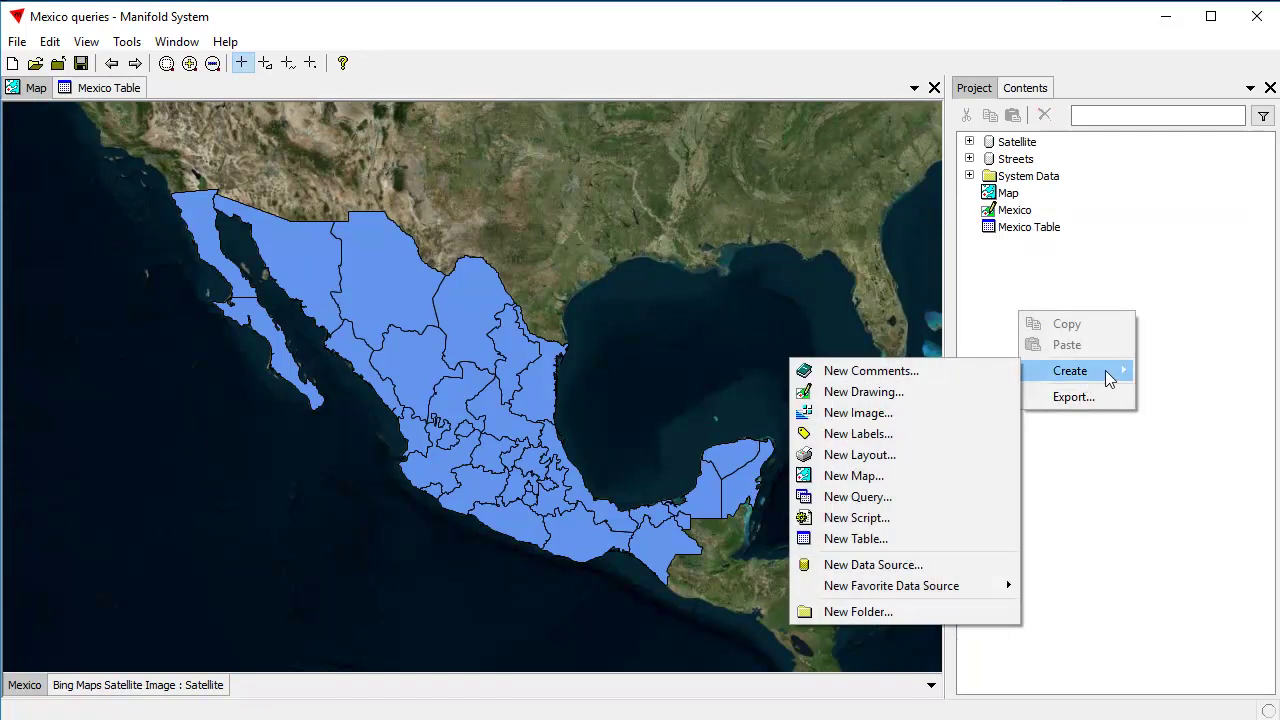
{"action": "left_click", "coordinate": [855, 496]}
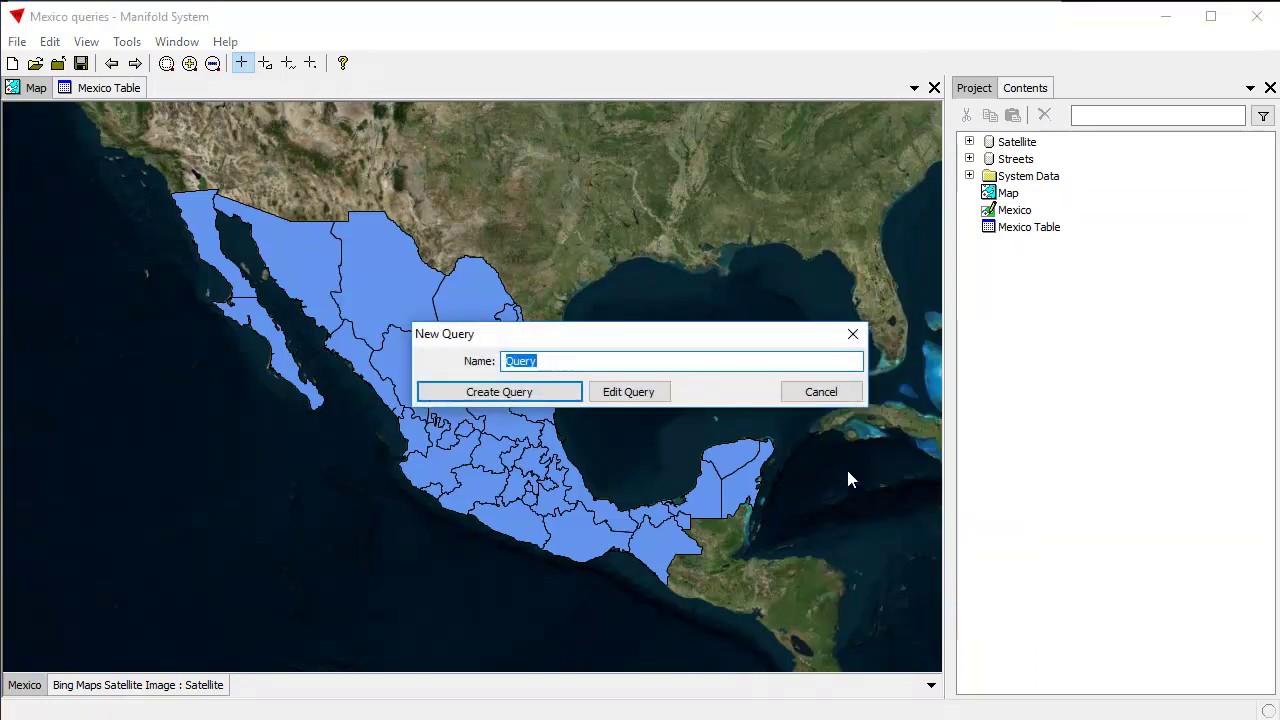
{"action": "left_click", "coordinate": [531, 398]}
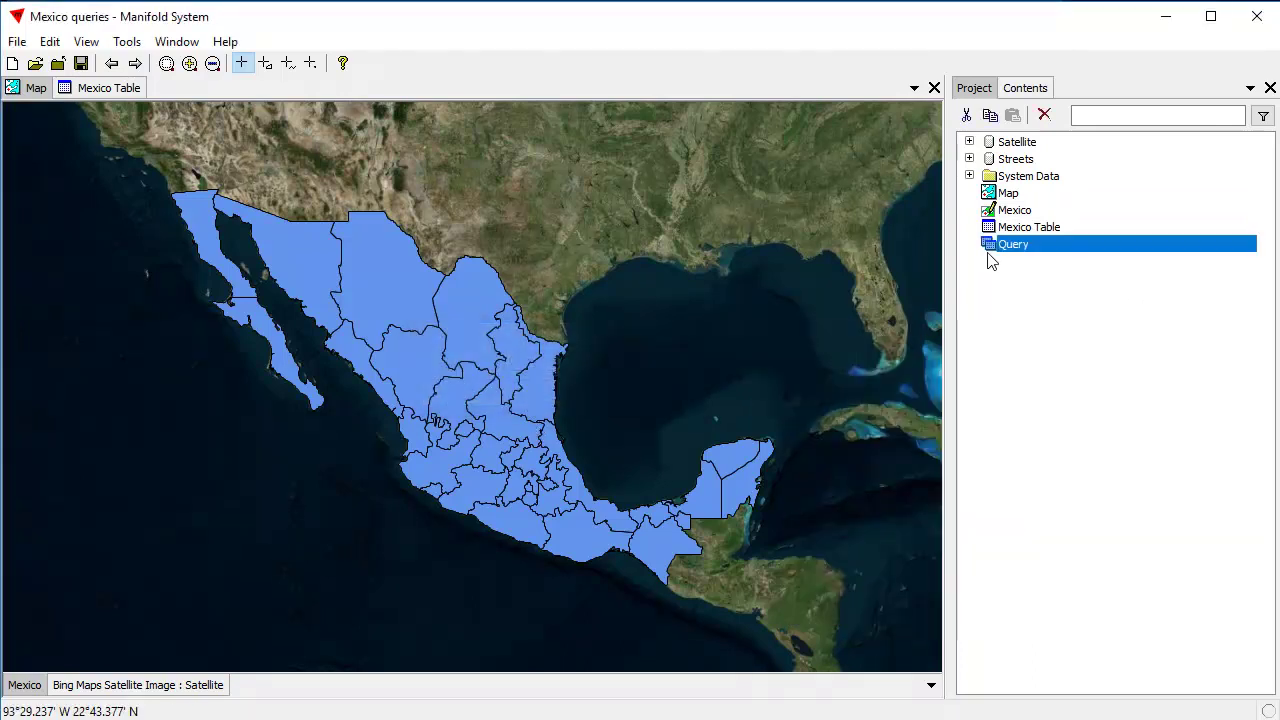
{"action": "double_click", "coordinate": [1047, 250]}
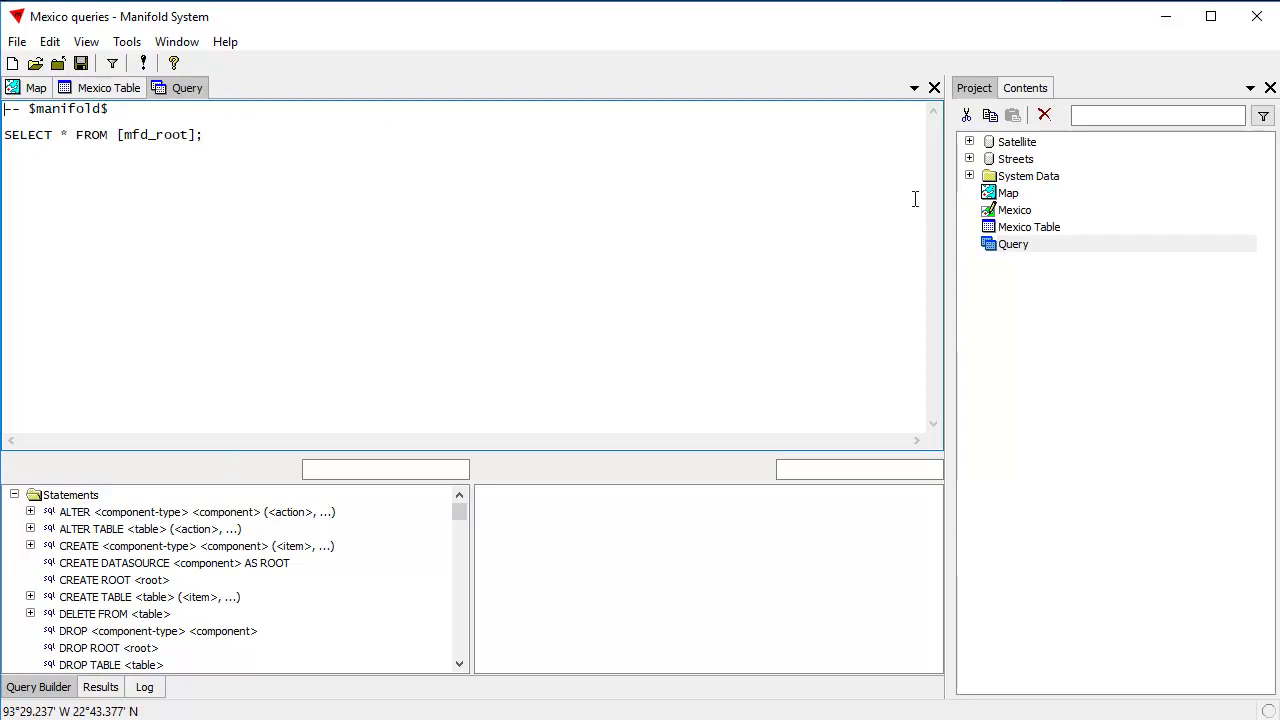
{"action": "left_click_drag", "start_coordinate": [1030, 227], "coordinate": [664, 600]}
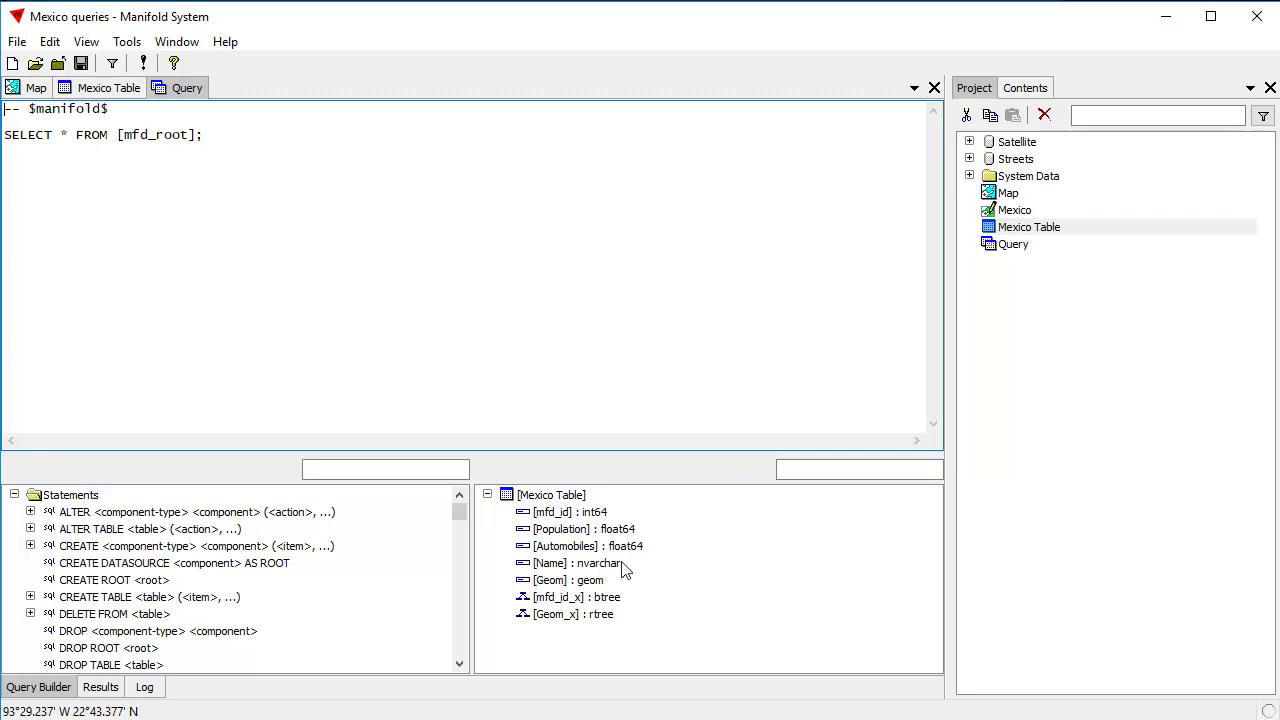
{"action": "left_click_drag", "start_coordinate": [197, 134], "coordinate": [117, 135]}
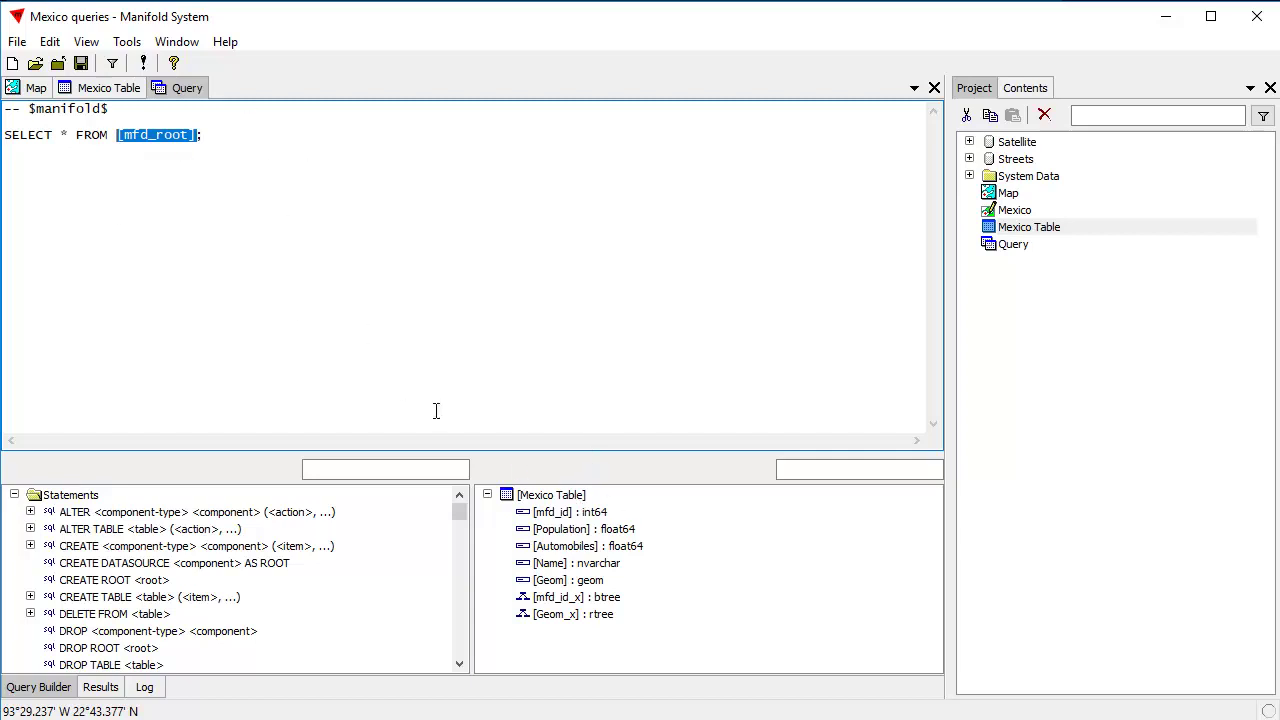
{"action": "double_click", "coordinate": [525, 495]}
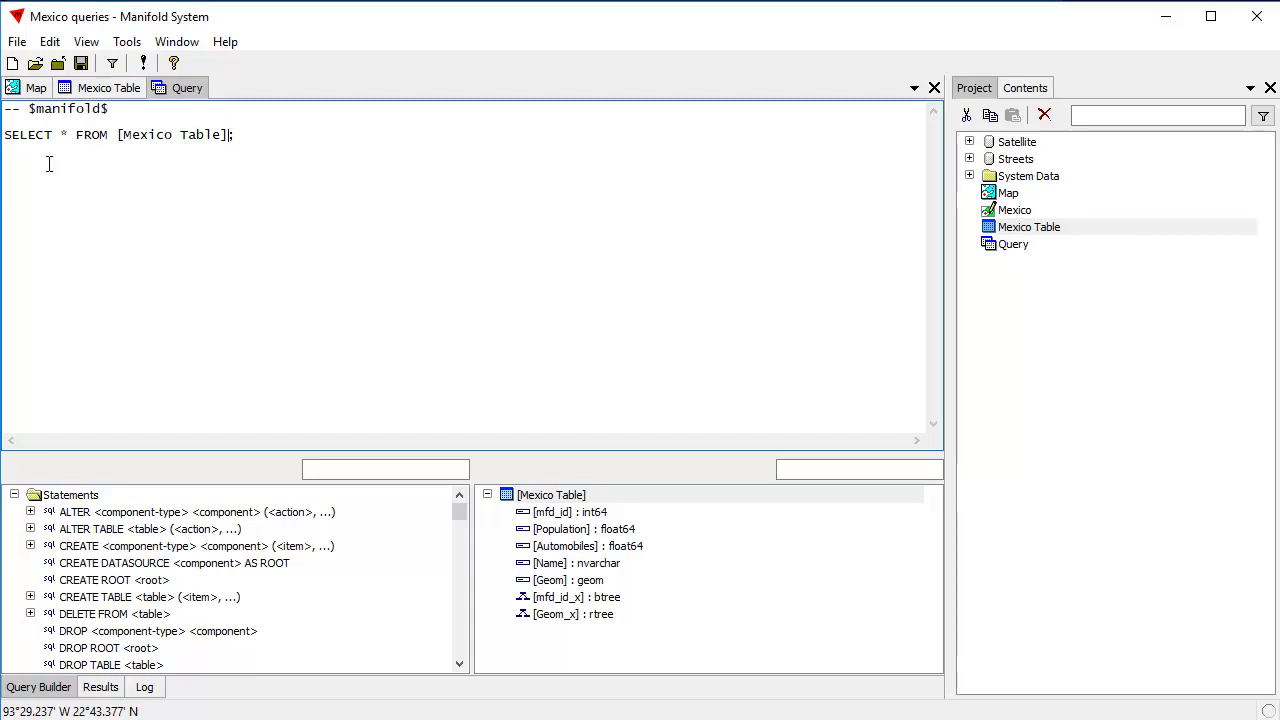
Run Query to list all Mexico Table records, then review its schema fields and cancel
{"action": "left_click", "coordinate": [145, 64]}
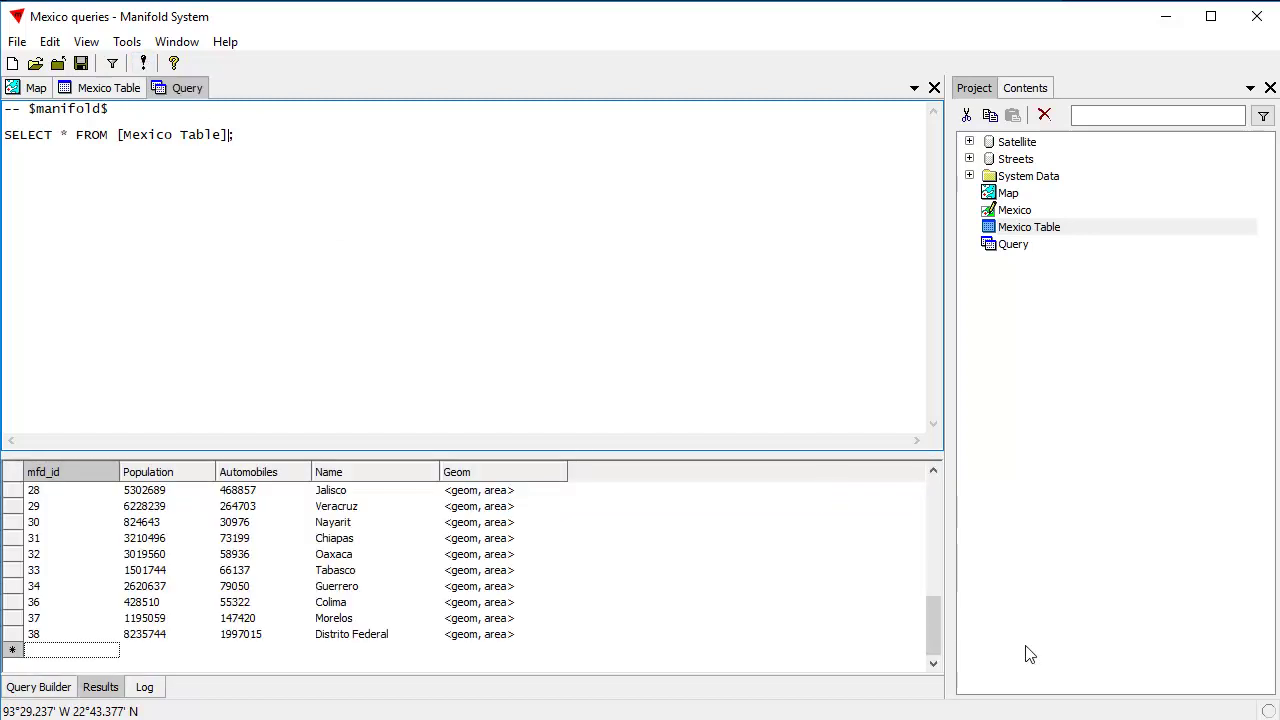
{"action": "left_click_drag", "start_coordinate": [932, 616], "coordinate": [945, 478]}
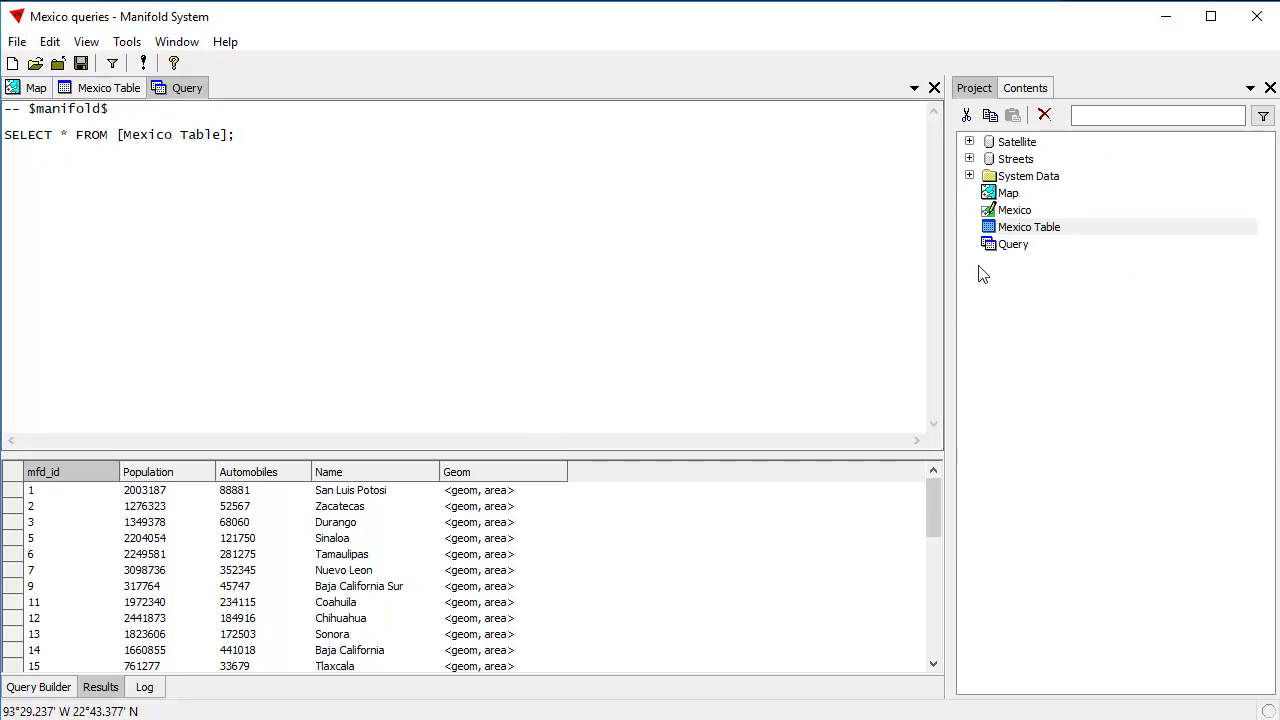
{"action": "left_click", "coordinate": [1010, 246]}
{"action": "left_click", "coordinate": [1010, 247]}
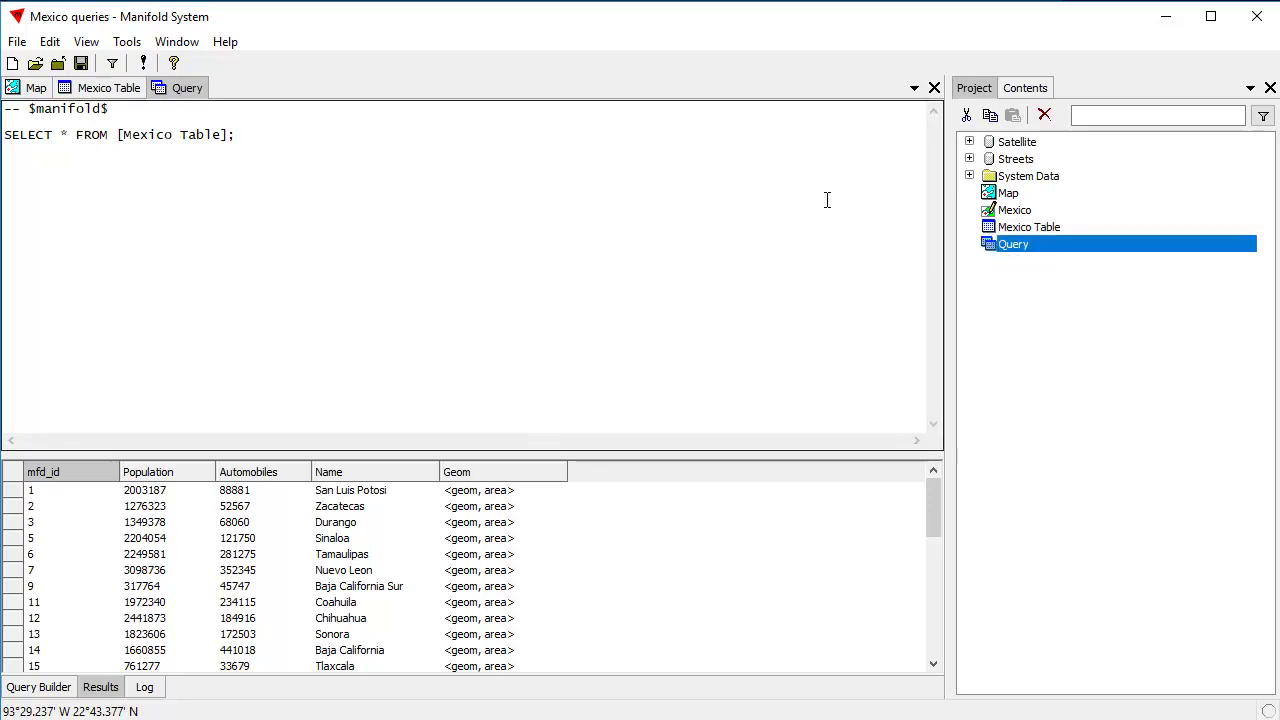
{"action": "right_click", "coordinate": [1011, 247]}
{"action": "left_click", "coordinate": [1073, 349]}
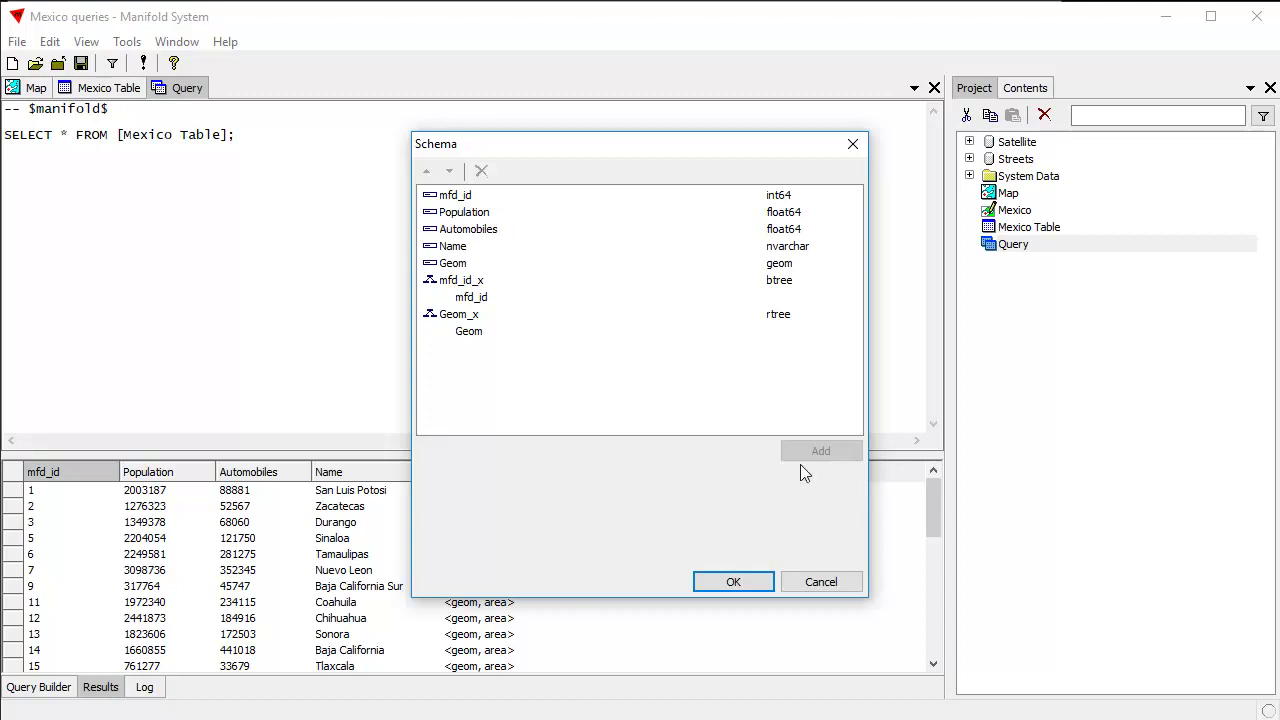
{"action": "left_click", "coordinate": [821, 582]}
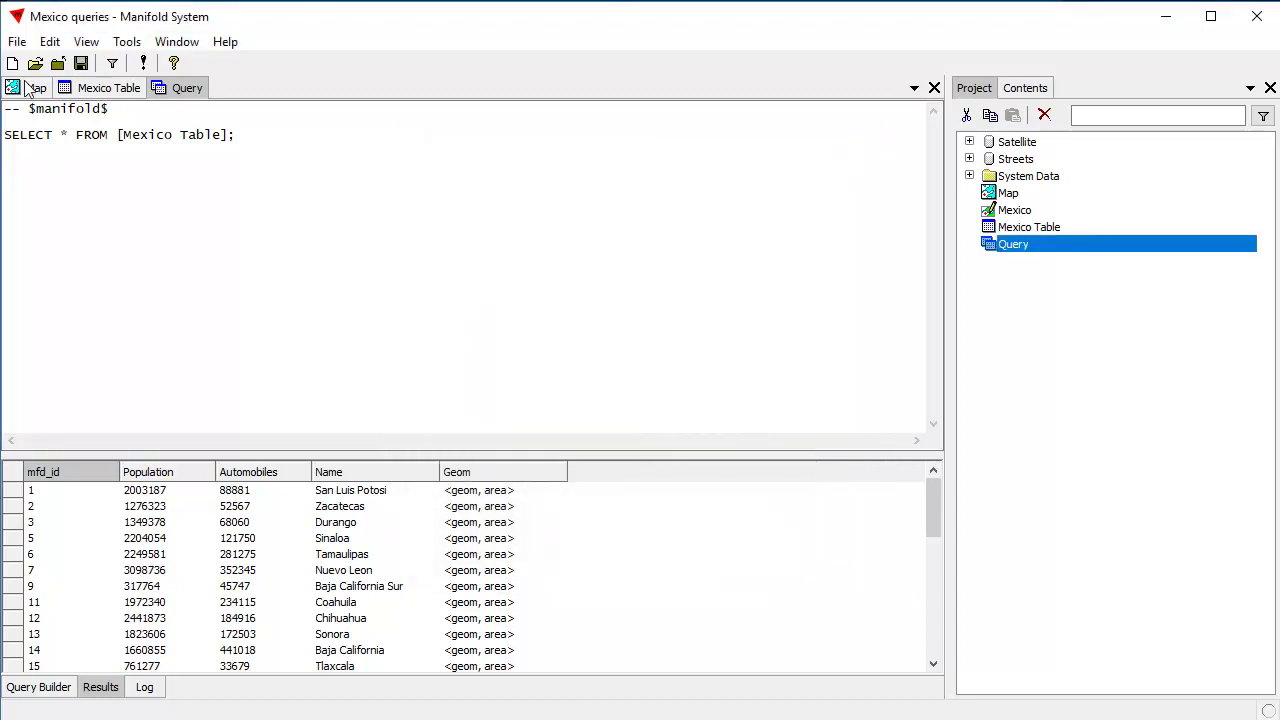
Switch to the map and hide the Mexico layer
{"action": "left_click", "coordinate": [28, 88]}
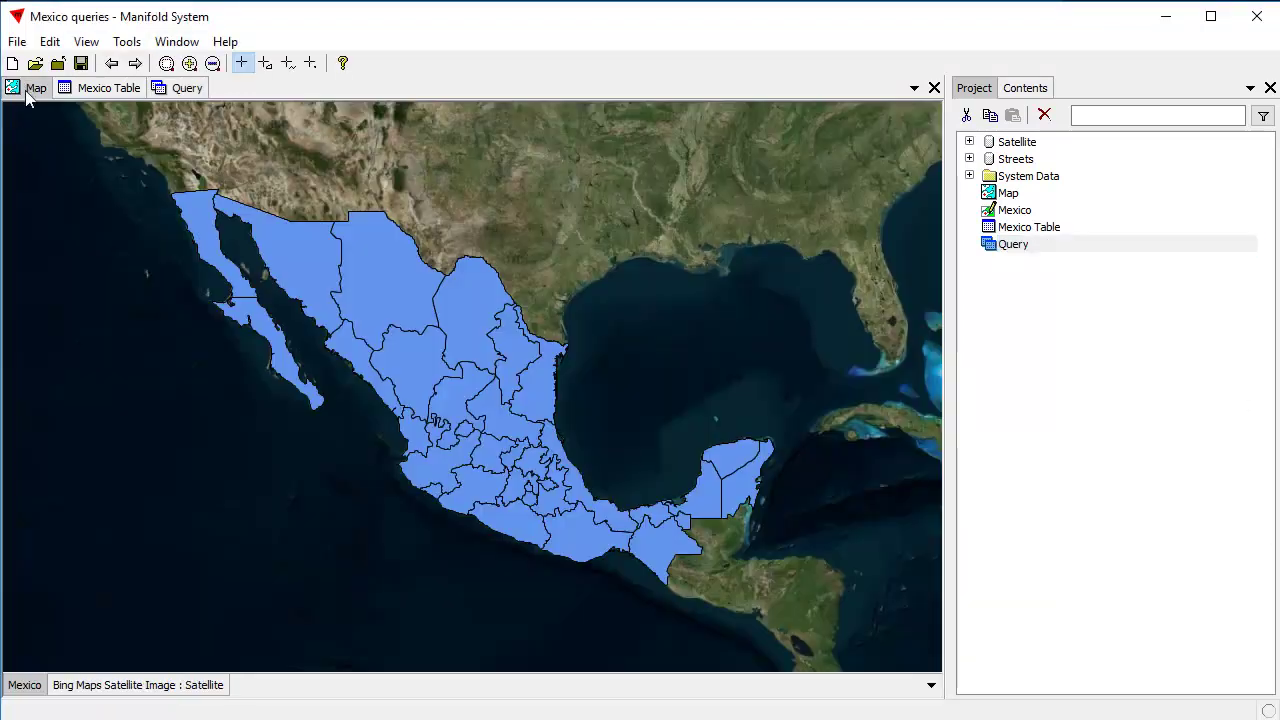
{"action": "left_click", "coordinate": [25, 685], "text": "shift"}
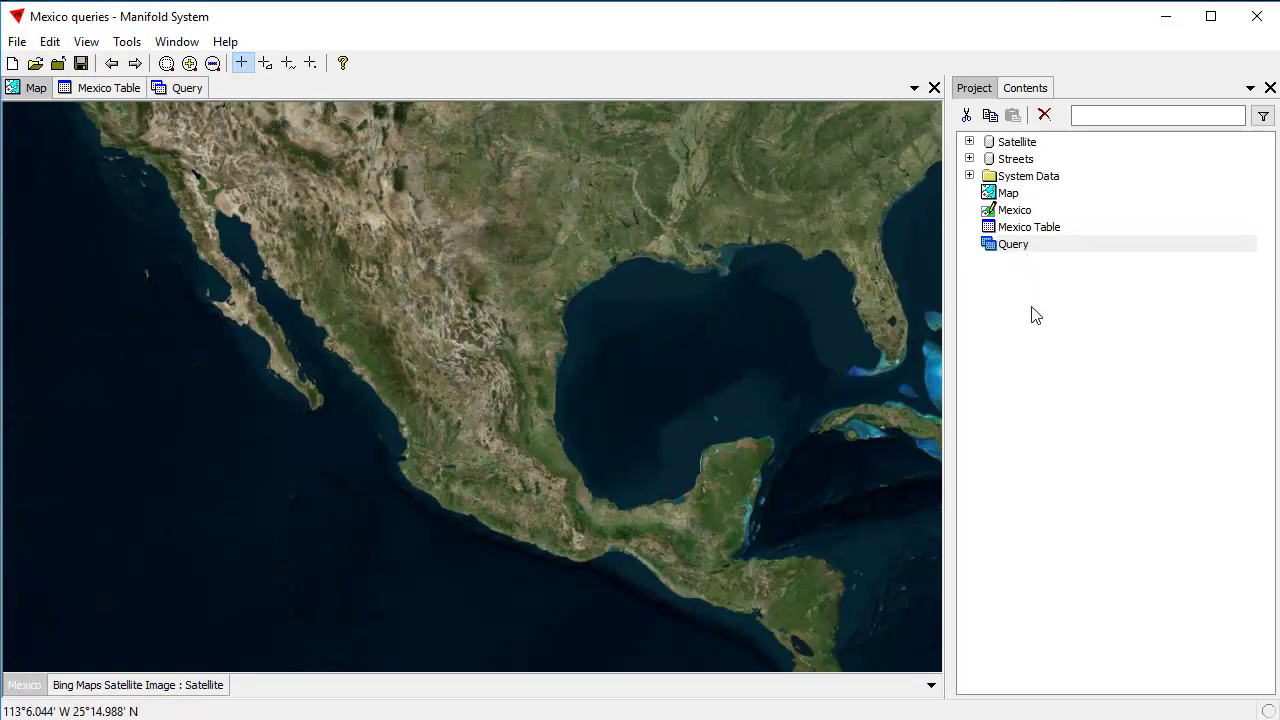
{"action": "left_click", "coordinate": [1035, 233]}
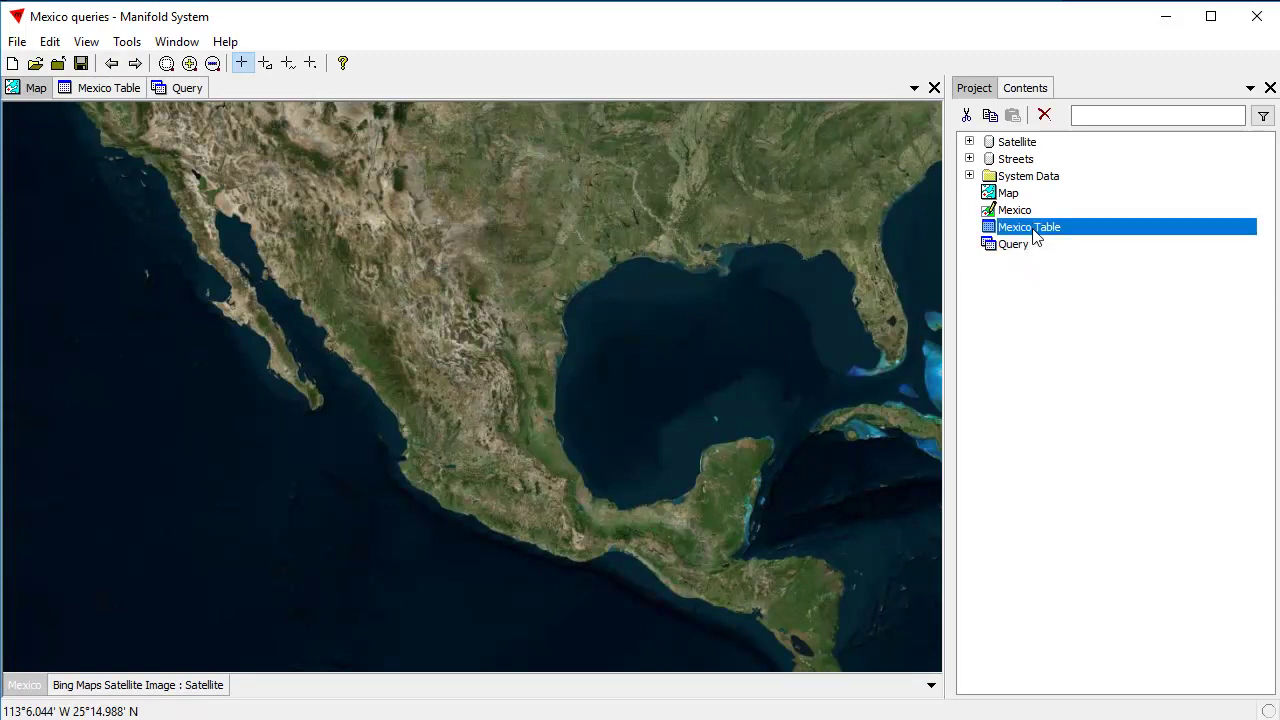
{"action": "right_click", "coordinate": [1035, 233]}
{"action": "mouse_move", "coordinate": [1126, 289]}
{"action": "left_click", "coordinate": [1096, 540]}
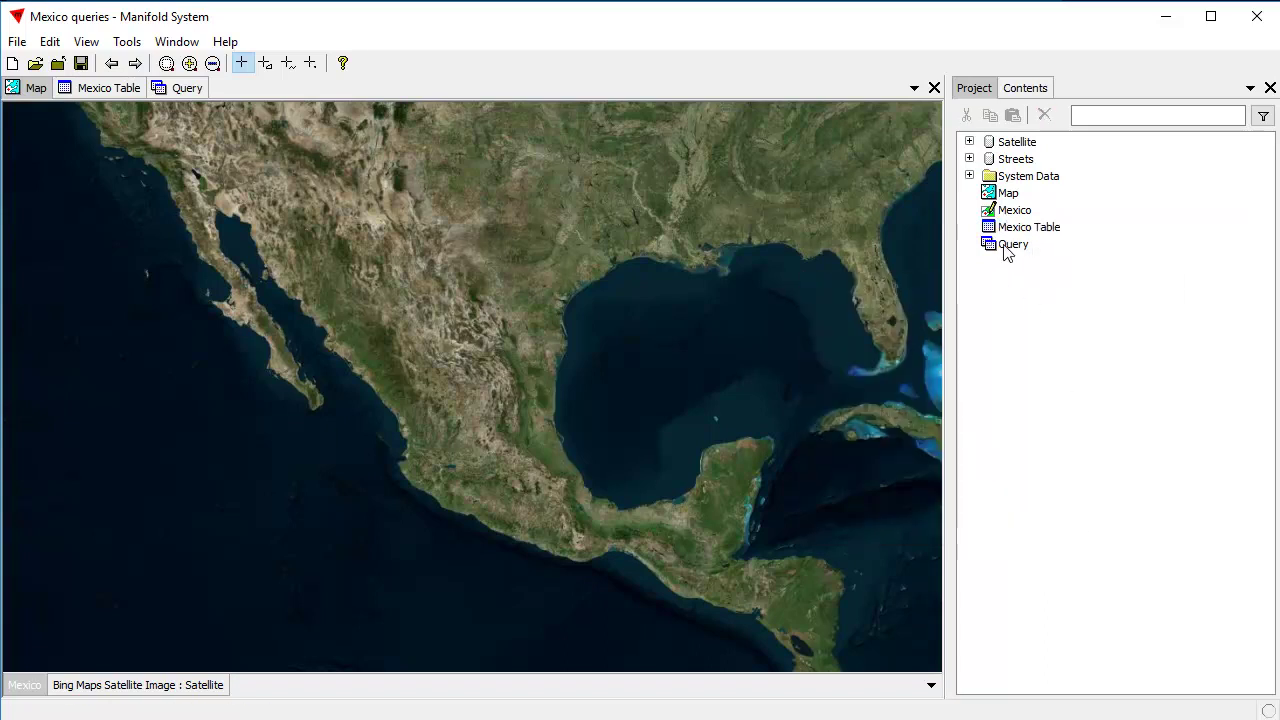
Create a Drawing from Query using WGS 84 / Pseudo-Mercator (EPSG:3857) coordinates
{"action": "right_click", "coordinate": [1008, 250]}
{"action": "mouse_move", "coordinate": [1058, 306]}
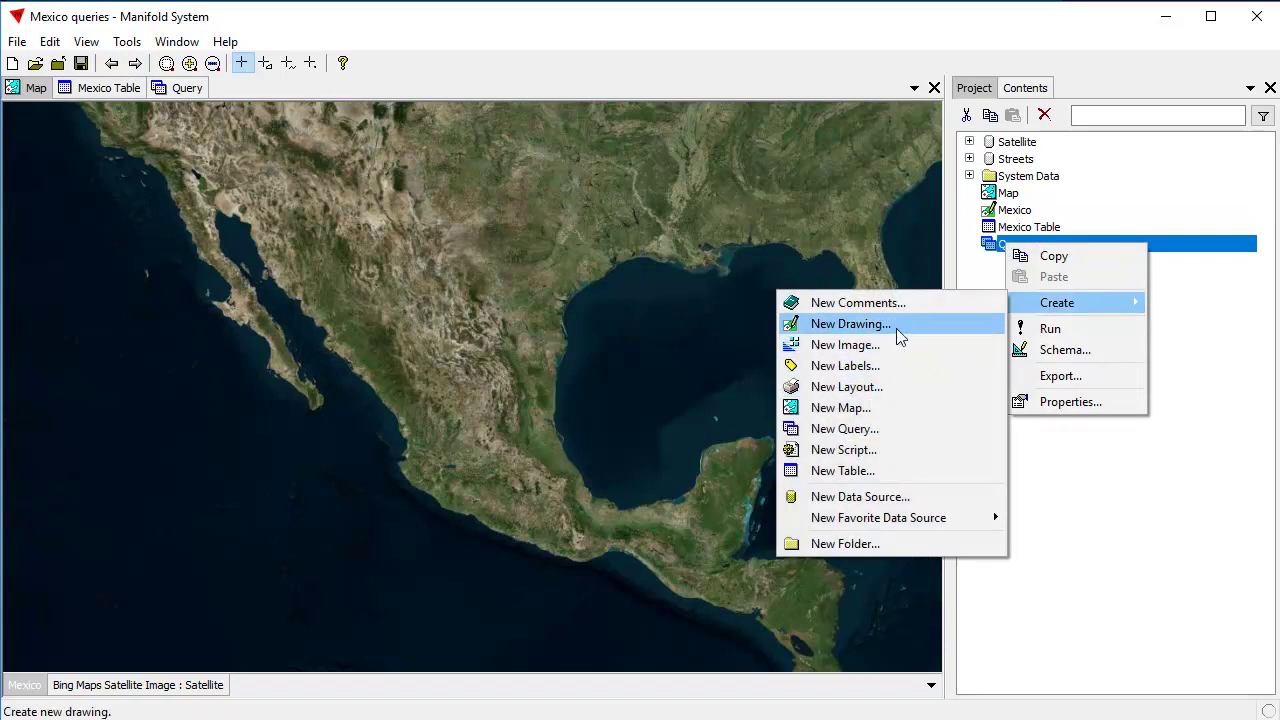
{"action": "left_click", "coordinate": [850, 324]}
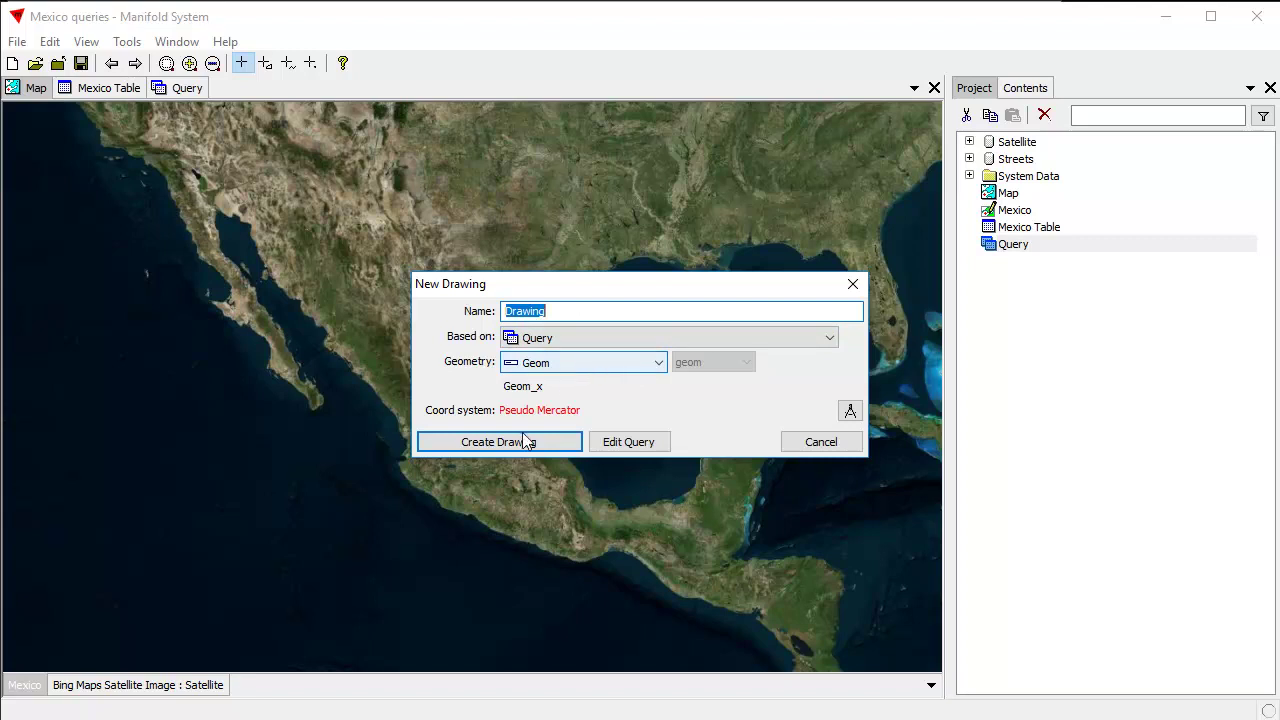
{"action": "left_click", "coordinate": [850, 411]}
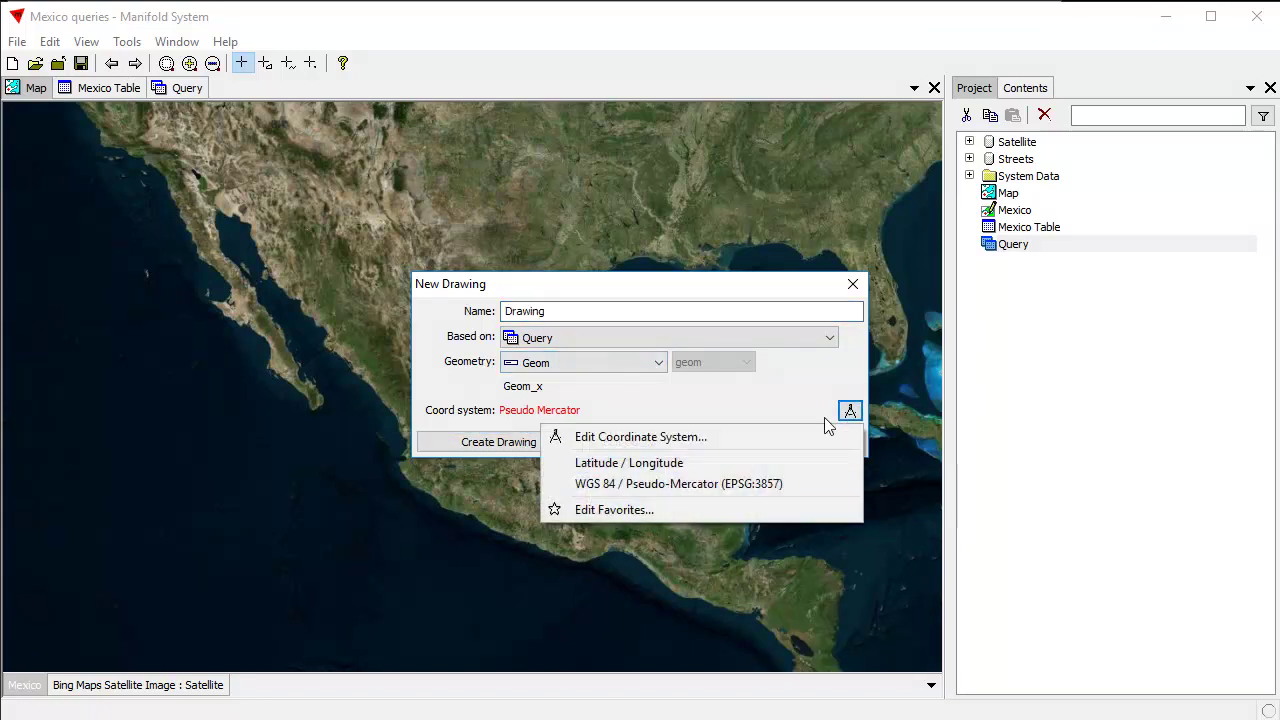
{"action": "left_click", "coordinate": [726, 484]}
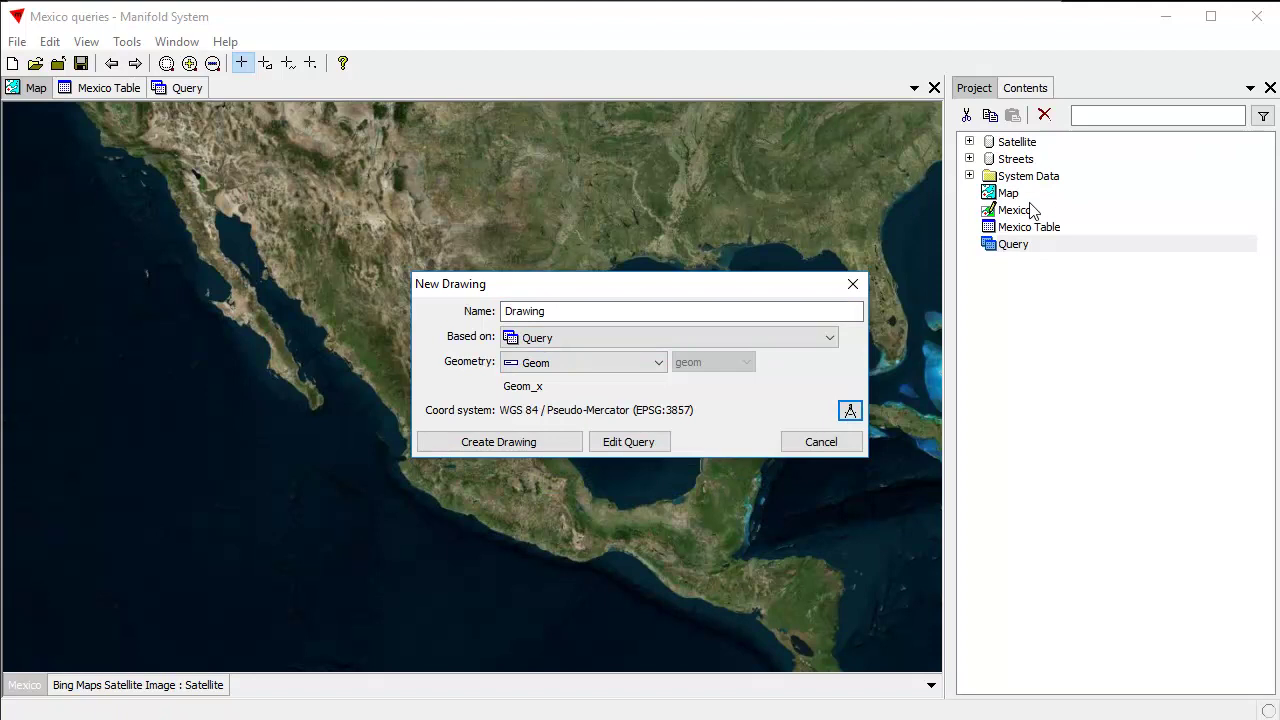
{"action": "left_click", "coordinate": [532, 444]}
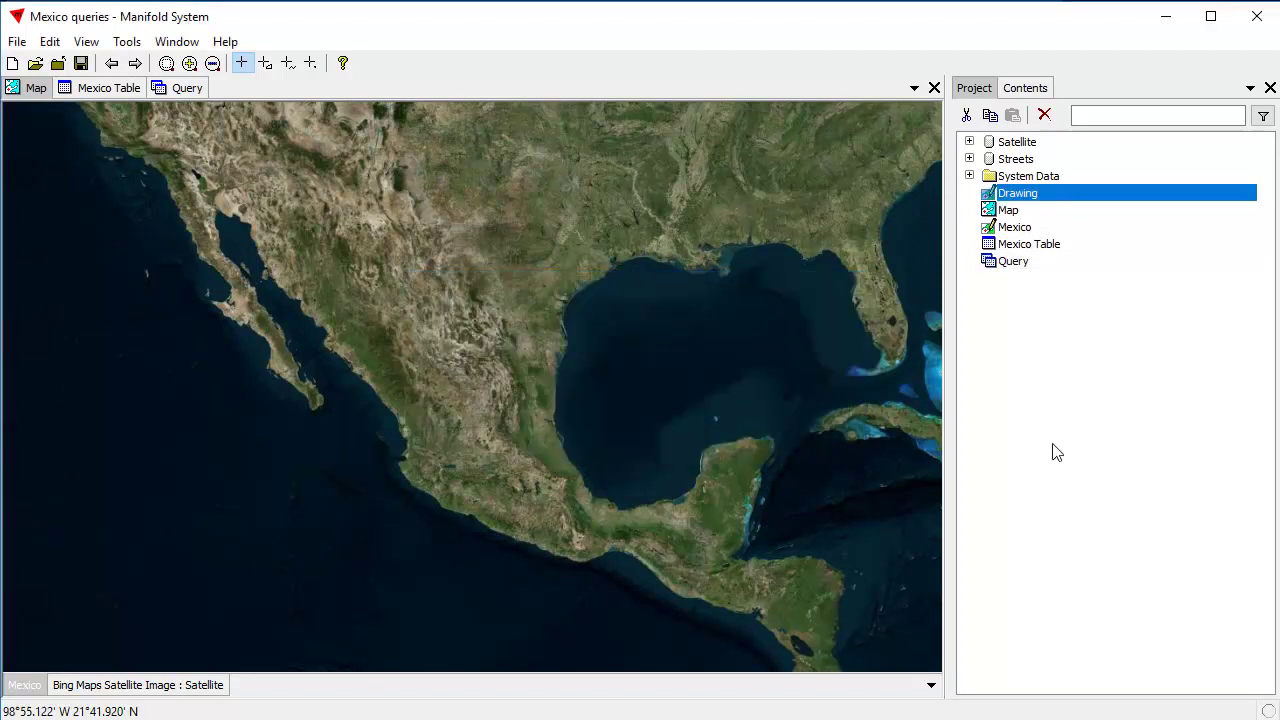
Drag the new Drawing onto the map as a layer over the satellite imagery
{"action": "left_click", "coordinate": [1066, 209], "text": "ctrl"}
{"action": "mouse_move", "coordinate": [1066, 209]}
{"action": "left_mouse_down"}
{"action": "mouse_move", "coordinate": [887, 217]}
{"action": "mouse_move", "coordinate": [383, 343]}
{"action": "left_mouse_up"}
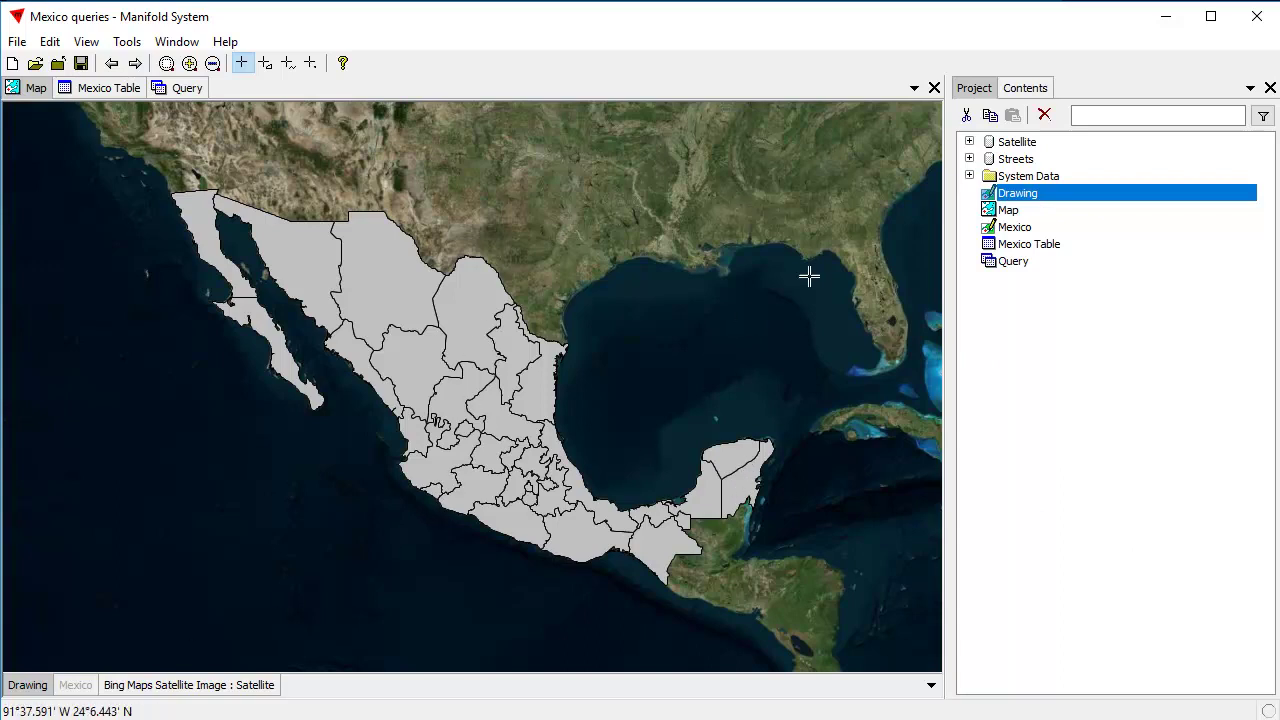
Style the Drawing's fill by the Name field with the CB Pastel B palette, then return to Project
{"action": "left_click", "coordinate": [1033, 87]}
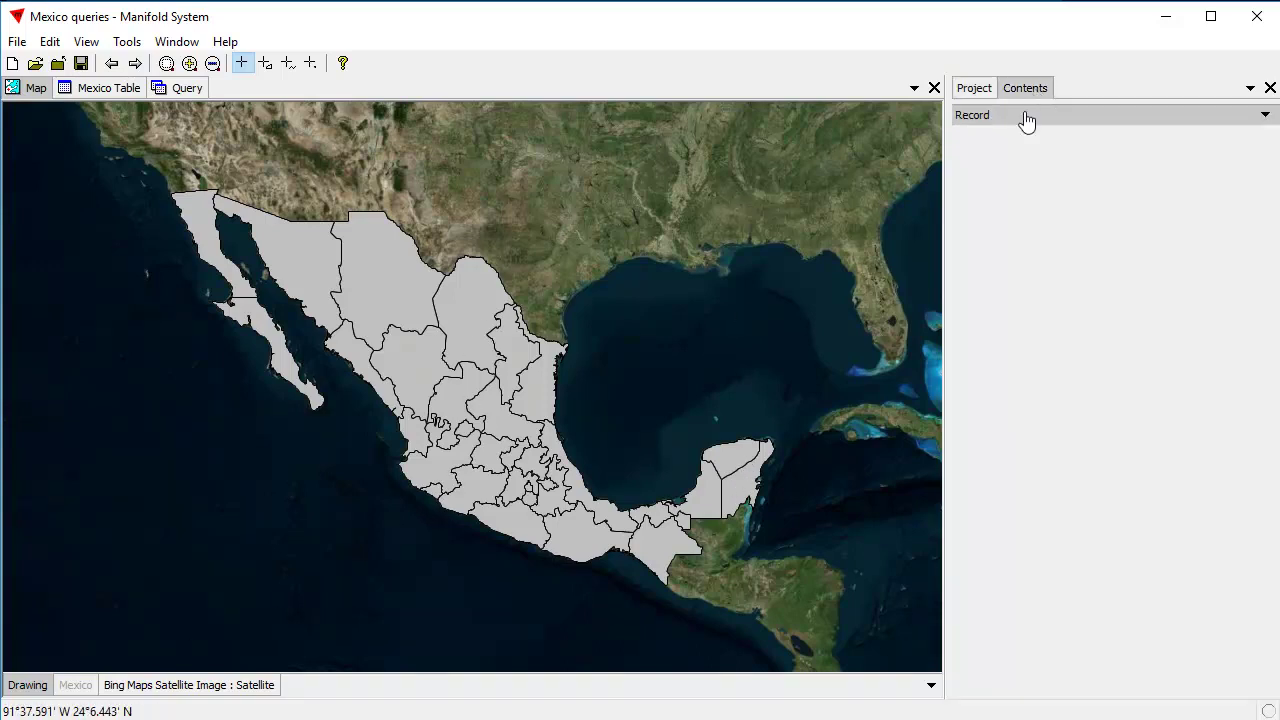
{"action": "left_click", "coordinate": [1027, 115]}
{"action": "left_click", "coordinate": [1035, 226]}
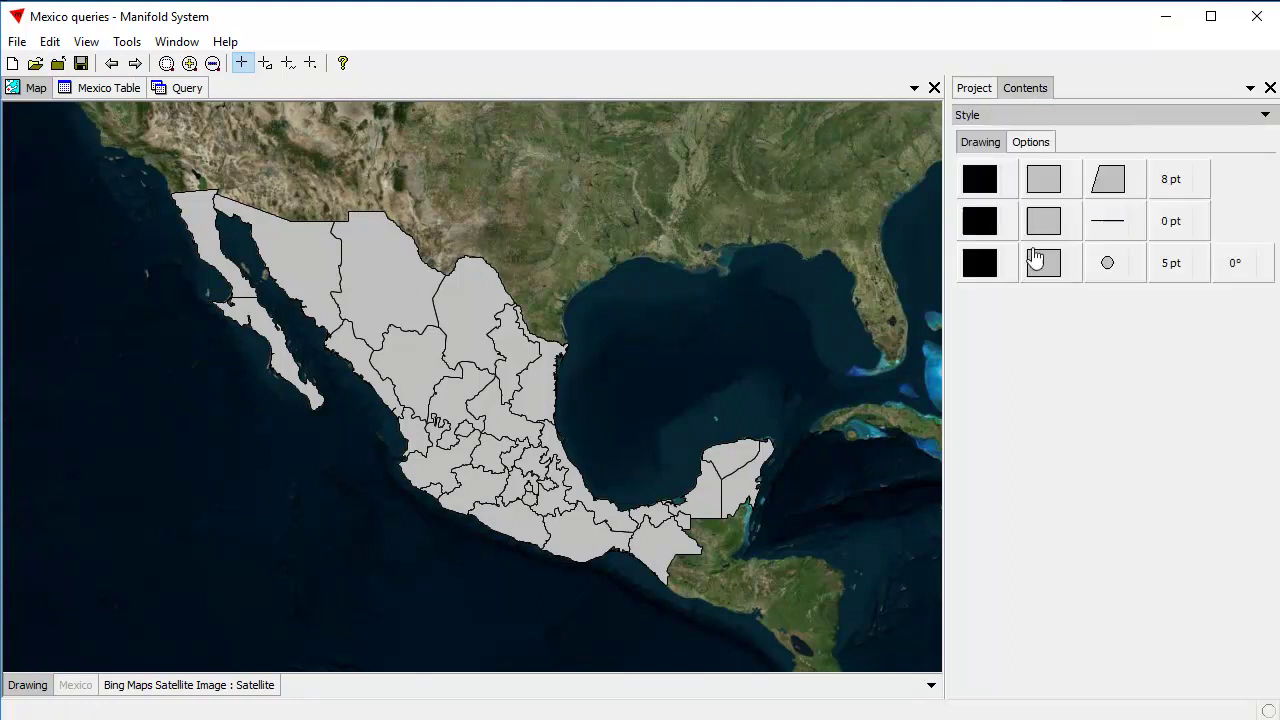
{"action": "left_click", "coordinate": [1075, 183]}
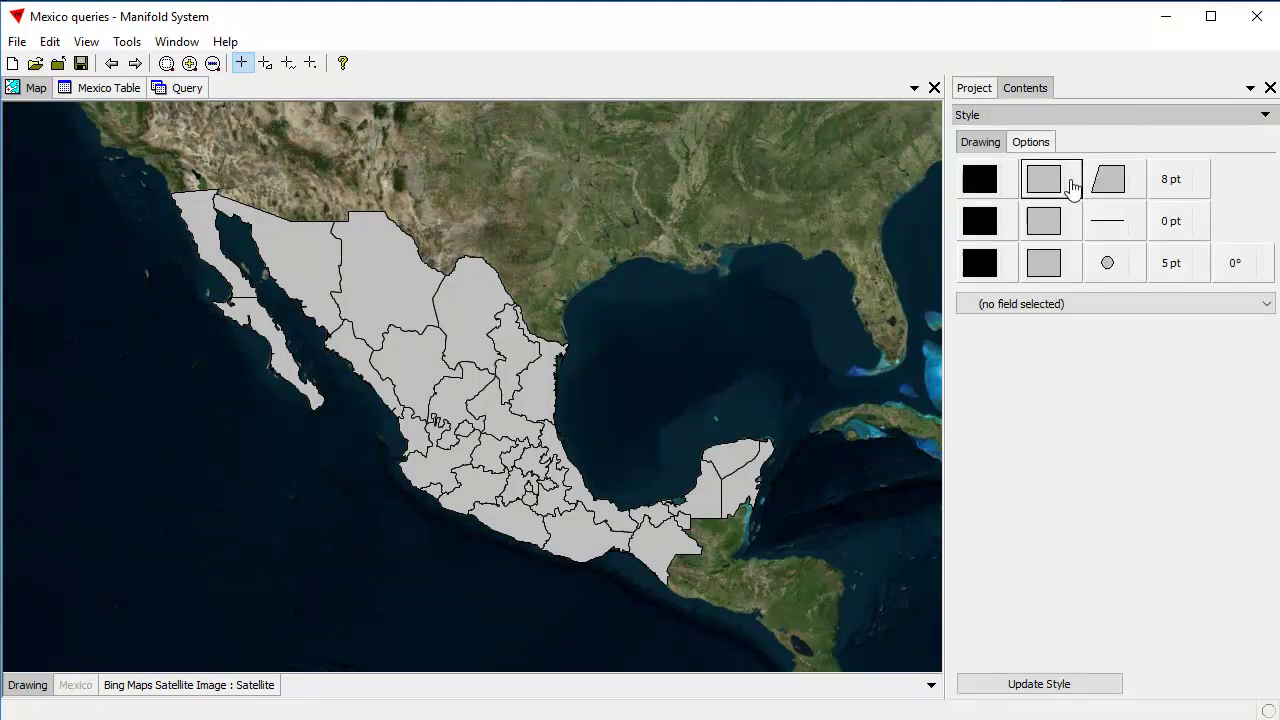
{"action": "left_click", "coordinate": [1271, 305]}
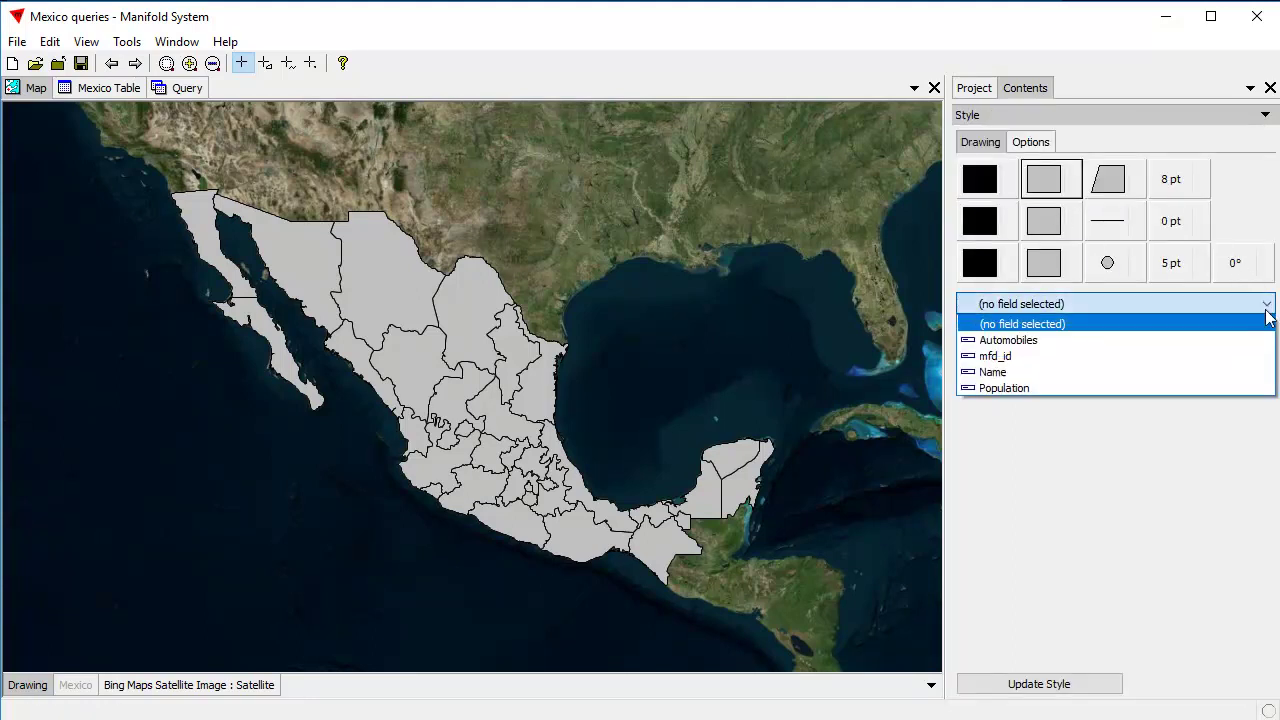
{"action": "left_click", "coordinate": [1033, 376]}
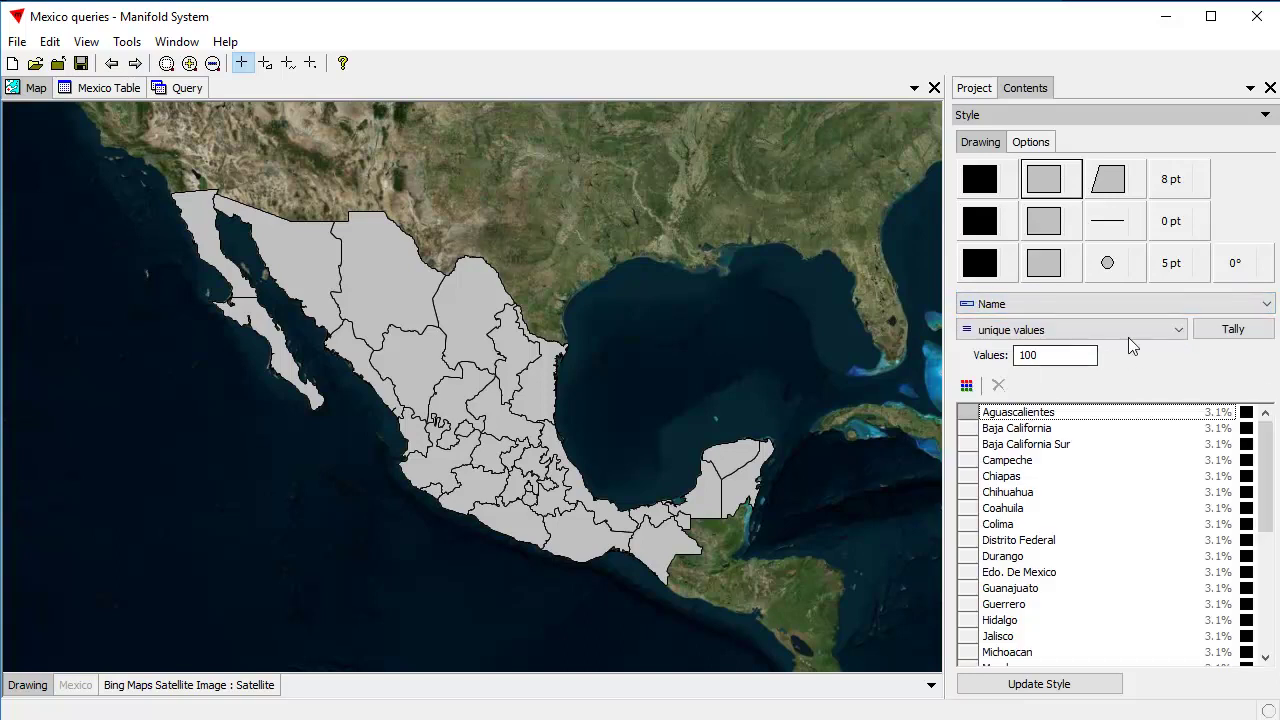
{"action": "left_click", "coordinate": [966, 385]}
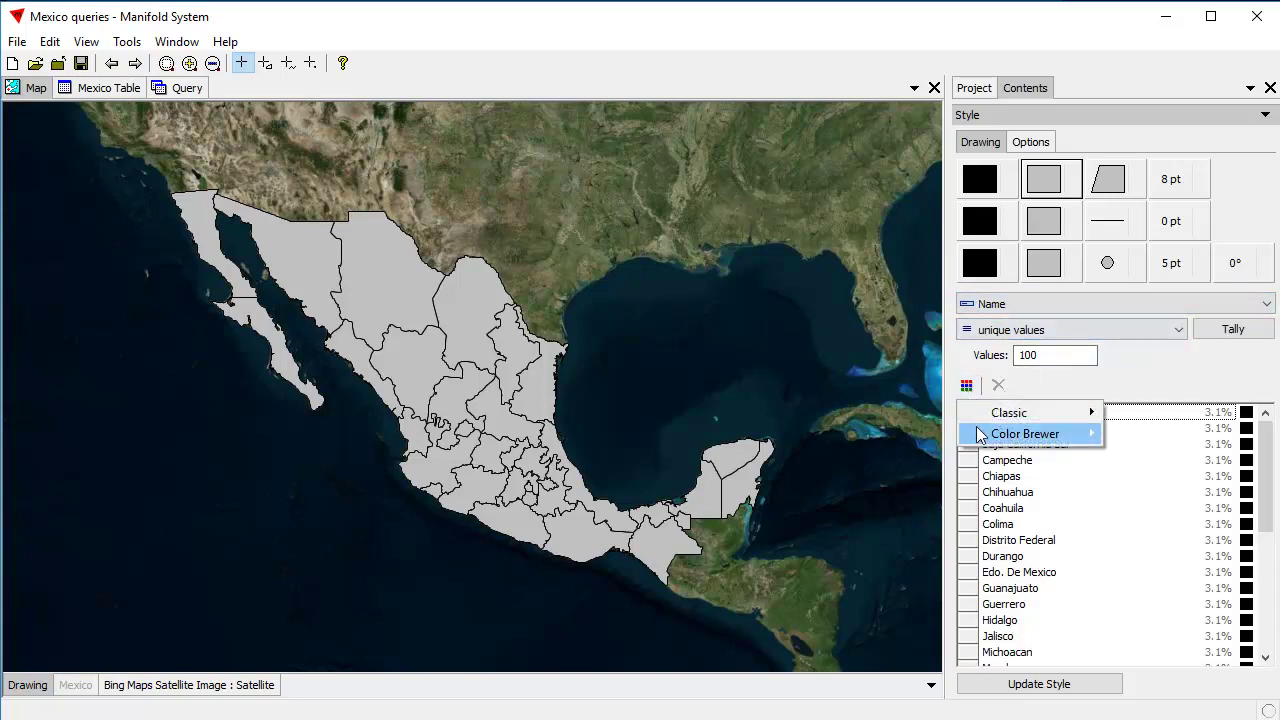
{"action": "mouse_move", "coordinate": [981, 435]}
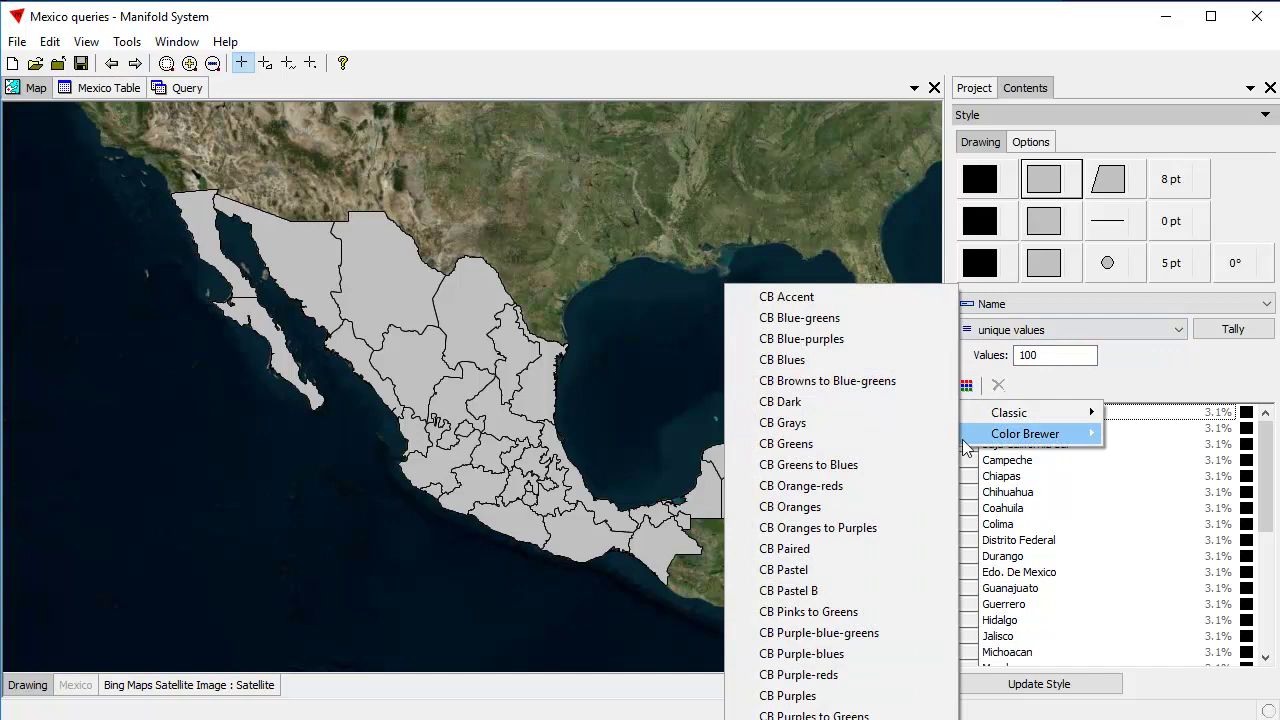
{"action": "left_click", "coordinate": [858, 586]}
{"action": "left_click", "coordinate": [1075, 688]}
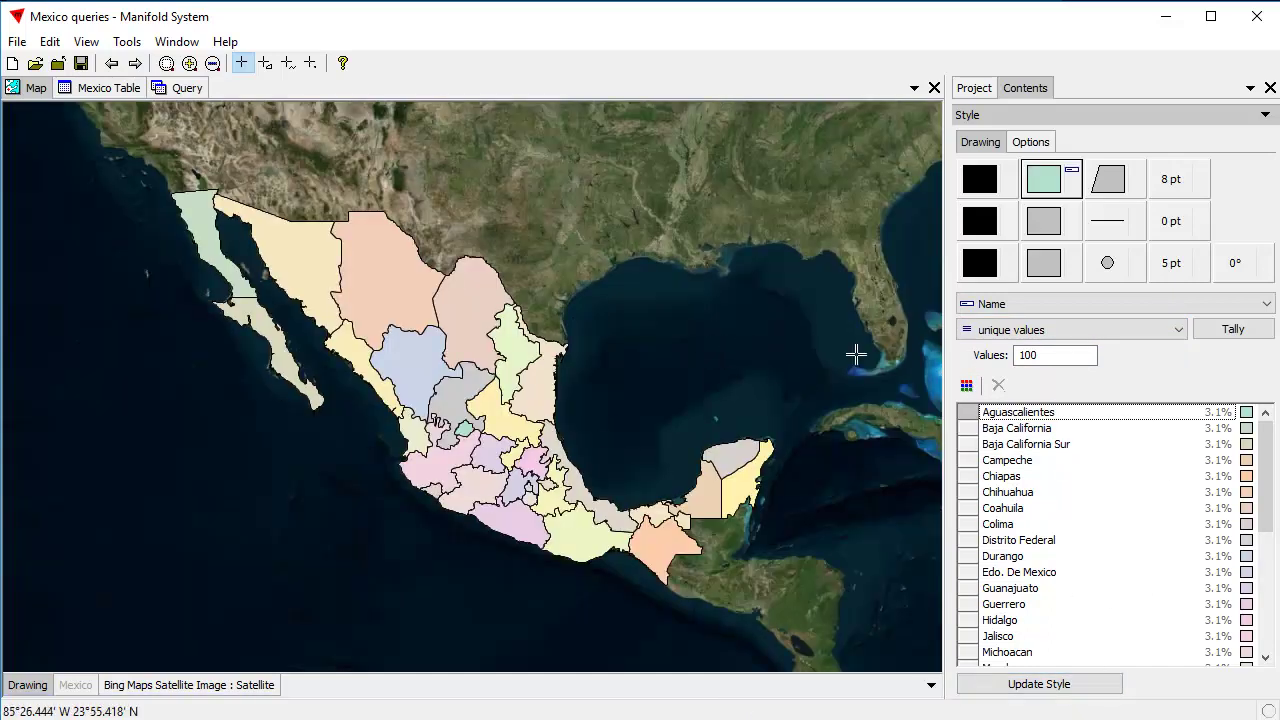
{"action": "left_click", "coordinate": [977, 87]}
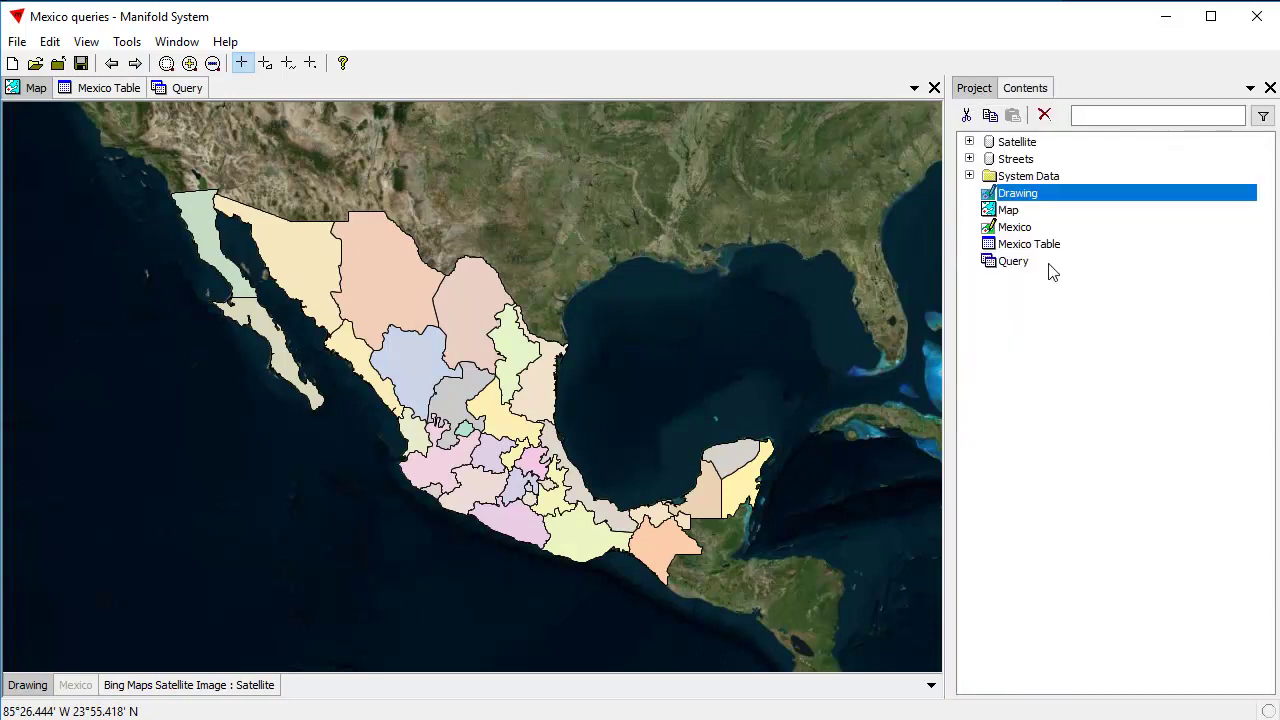
Copy the selected Chihuahua, Durango and Zacatecas provinces and paste them as Query 2, then open it
{"action": "left_click", "coordinate": [385, 283]}
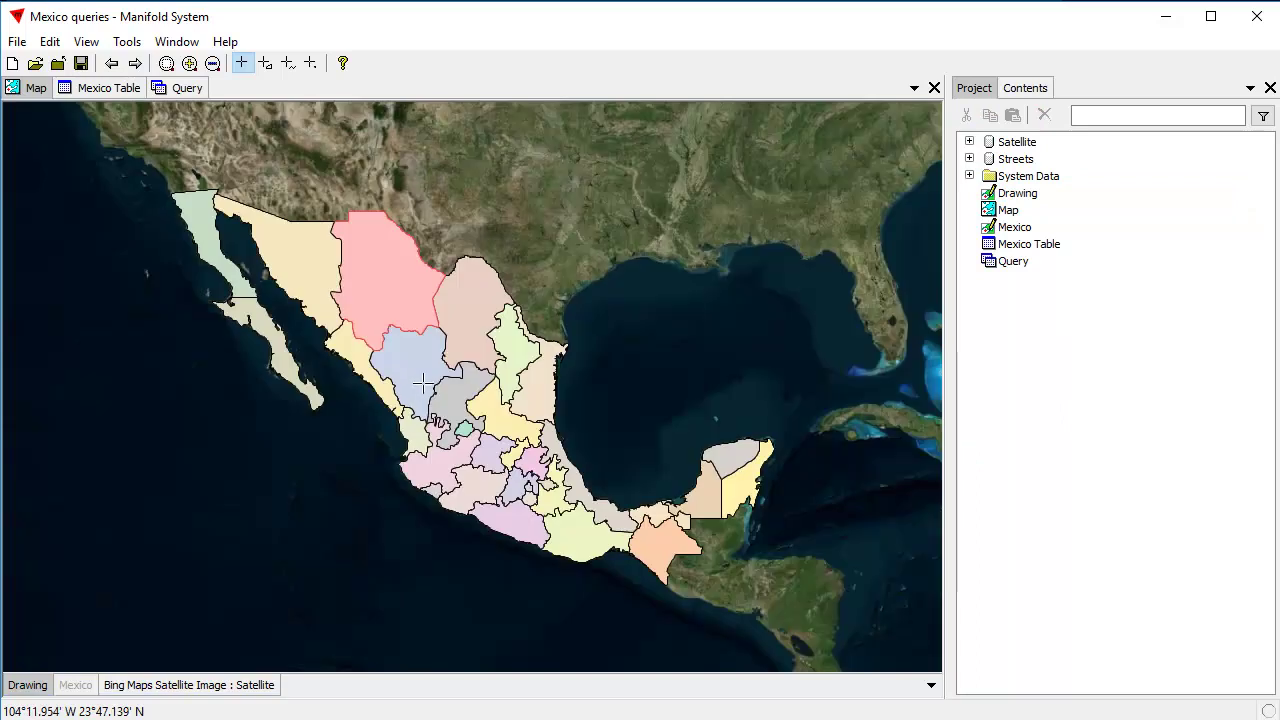
{"action": "left_click", "coordinate": [420, 375], "text": "ctrl"}
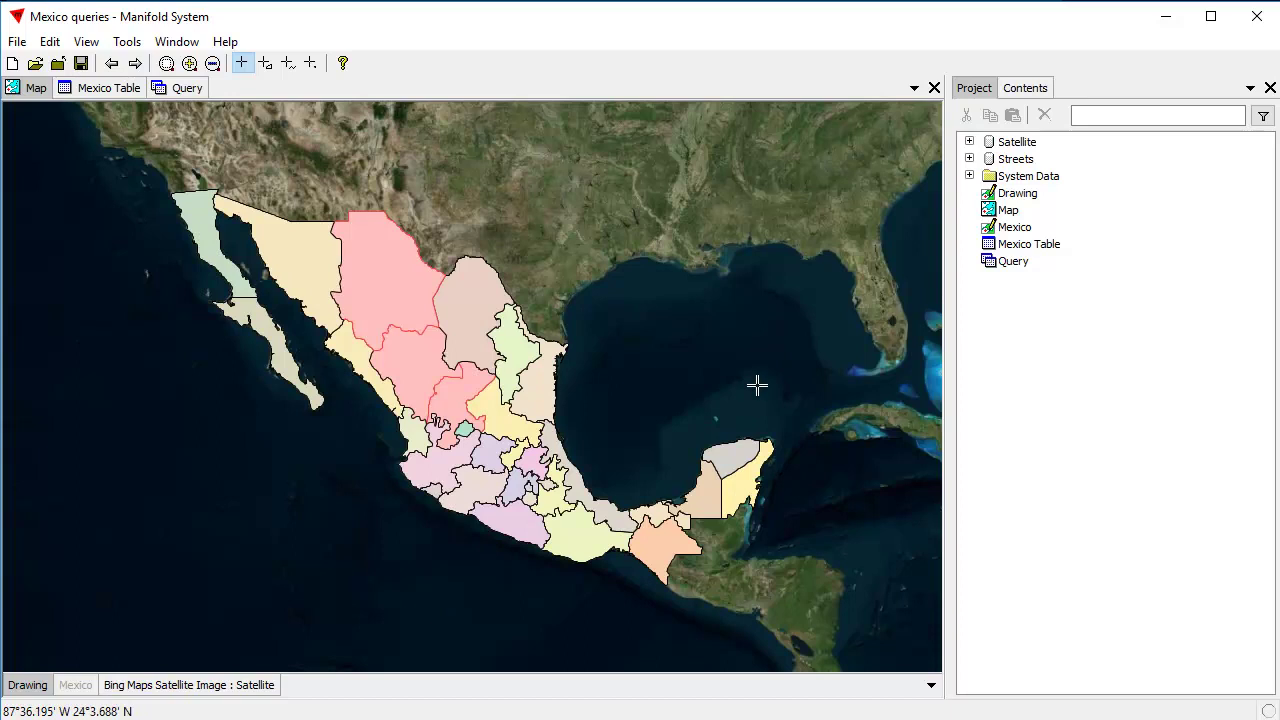
{"action": "key", "text": "ctrl+c"}
{"action": "right_click", "coordinate": [1022, 392]}
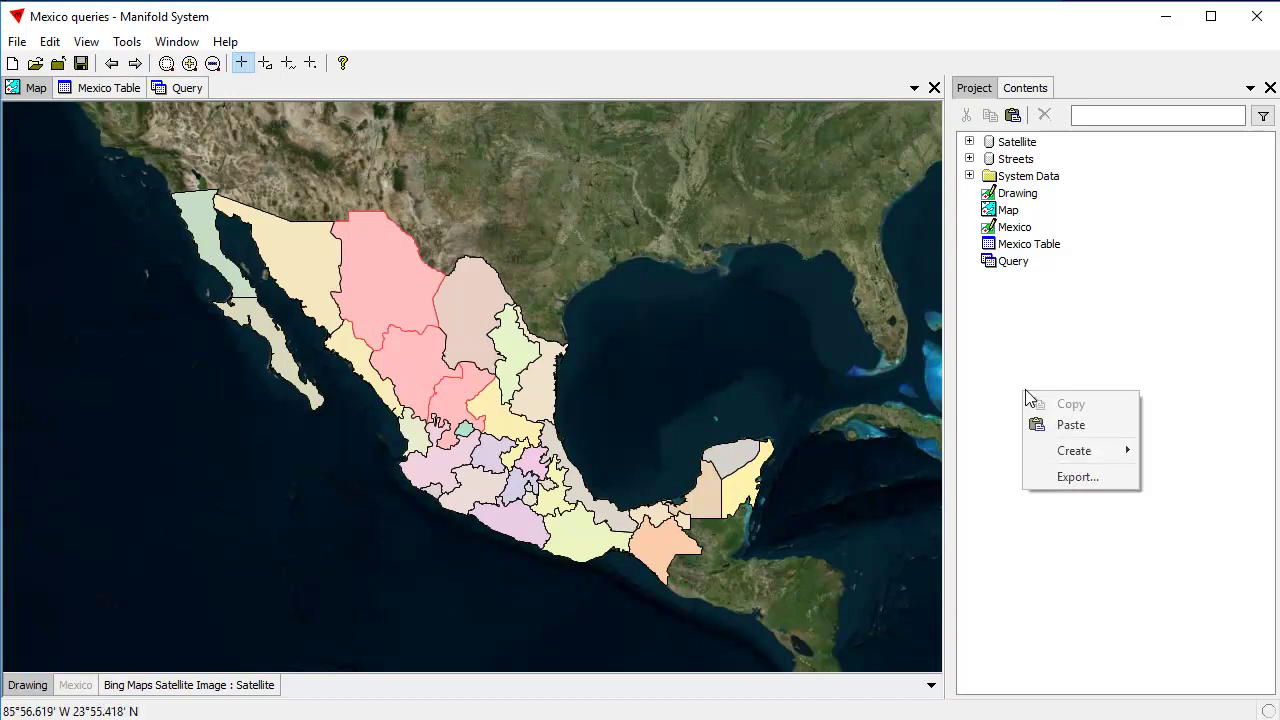
{"action": "left_click", "coordinate": [1070, 424]}
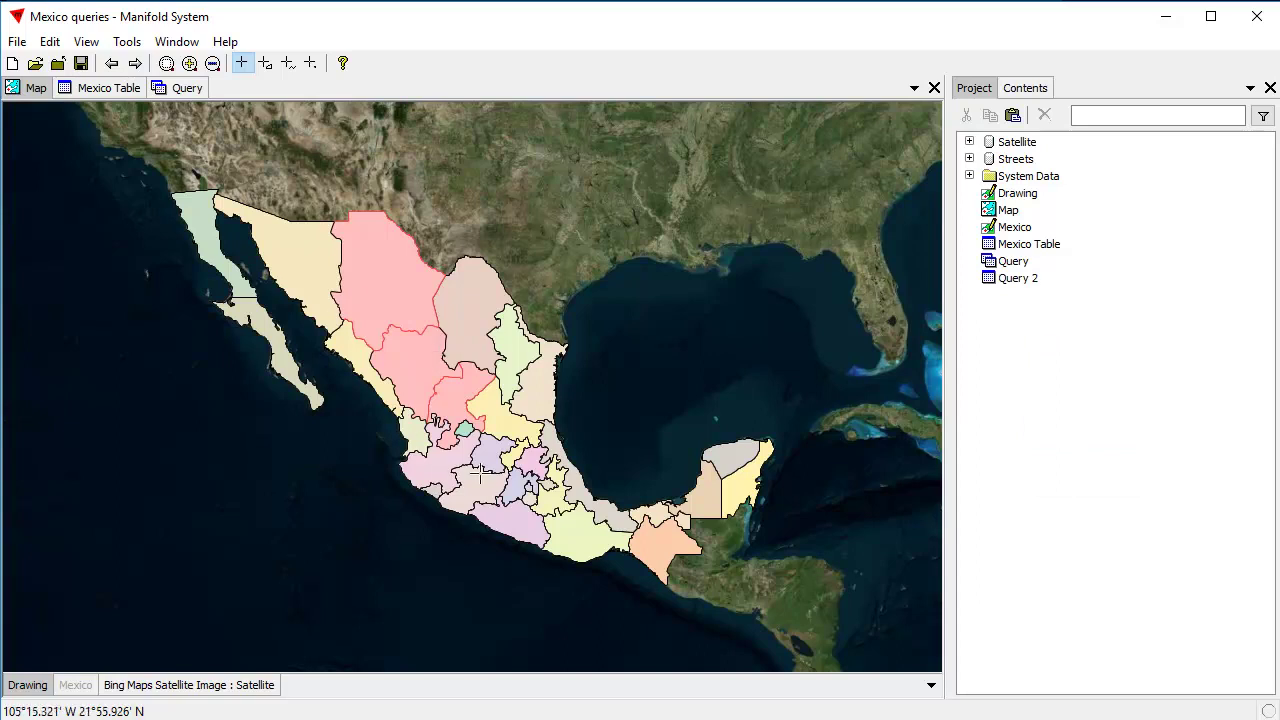
{"action": "double_click", "coordinate": [1025, 280]}
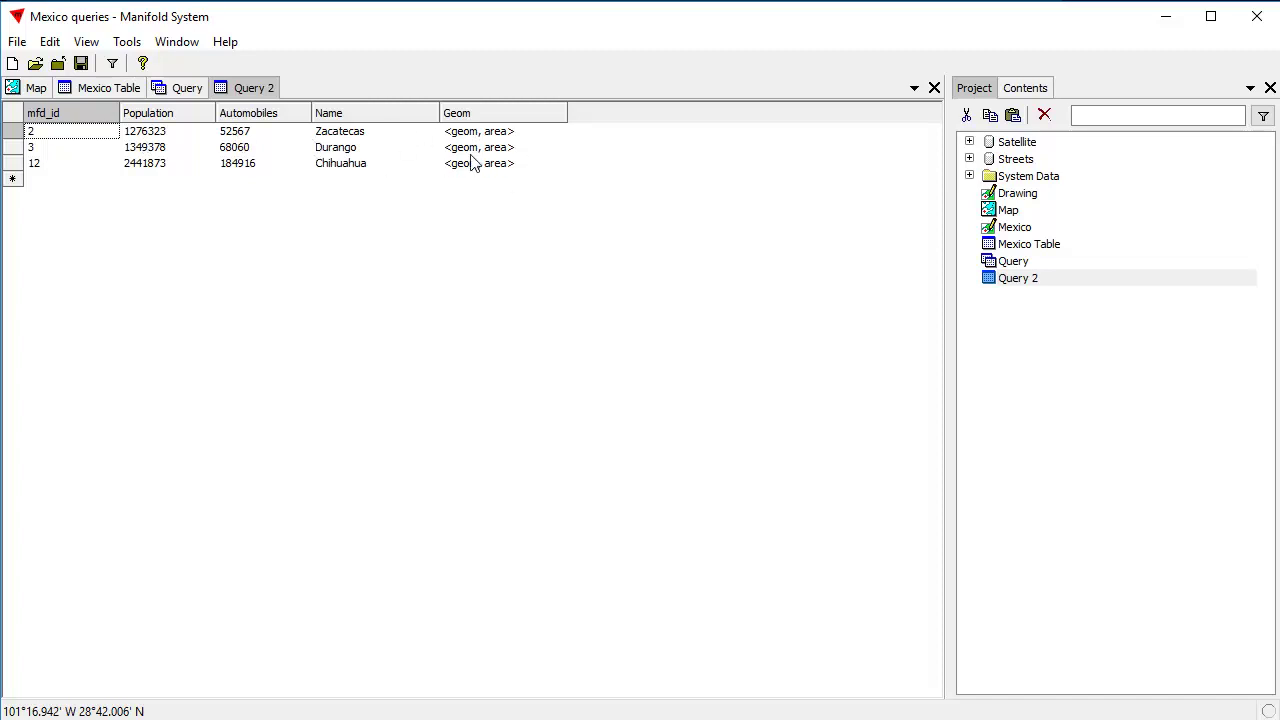
Clear the province selection with Select None and recheck Query 2's results
{"action": "left_click", "coordinate": [31, 90]}
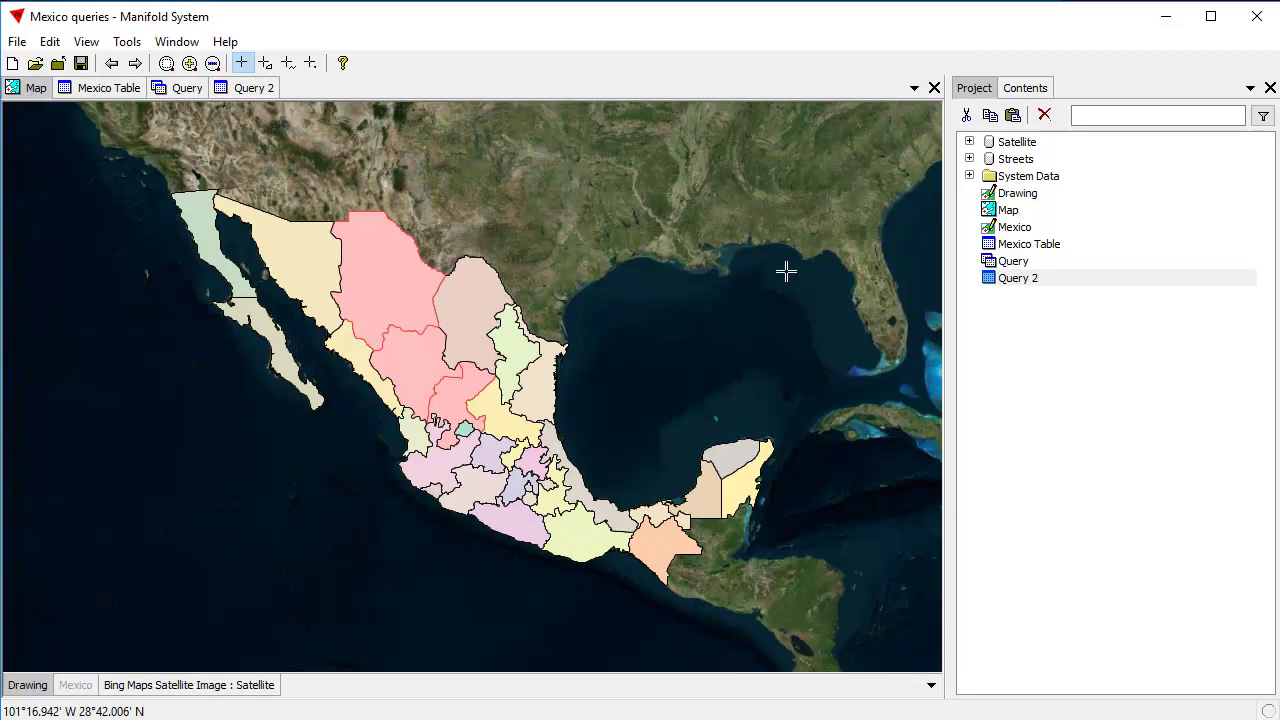
{"action": "left_click", "coordinate": [48, 43]}
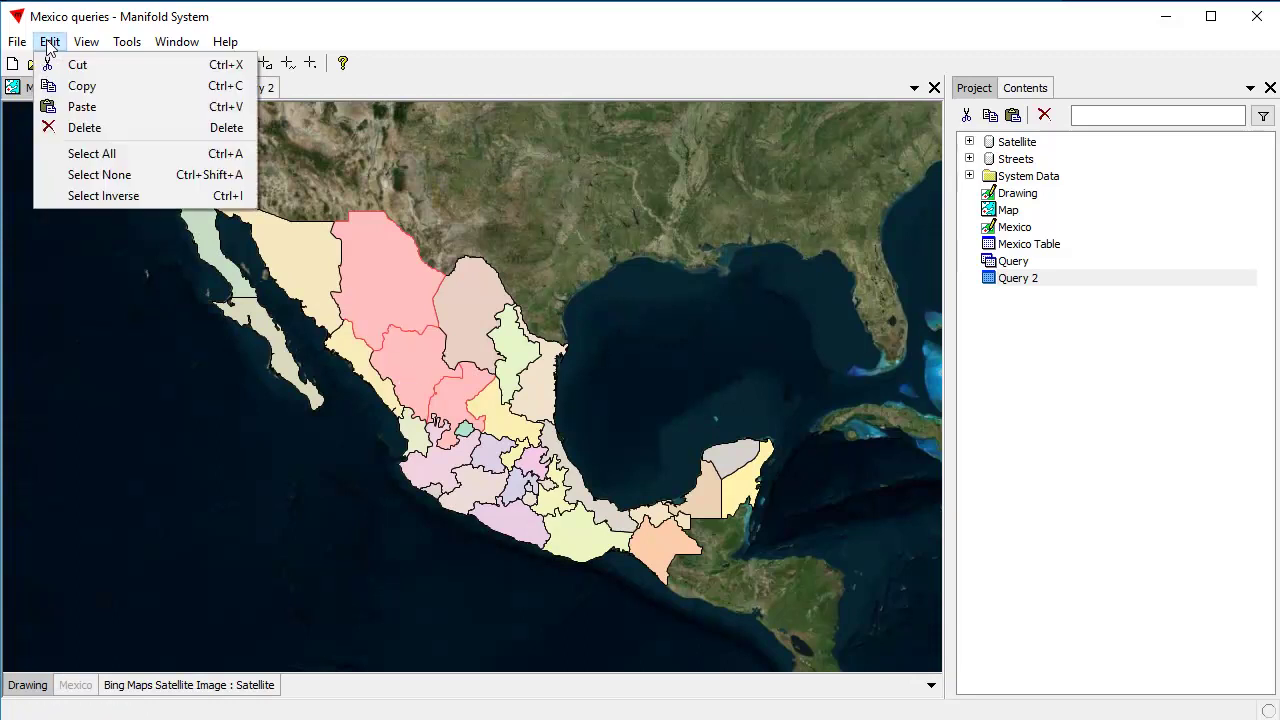
{"action": "left_click", "coordinate": [100, 174]}
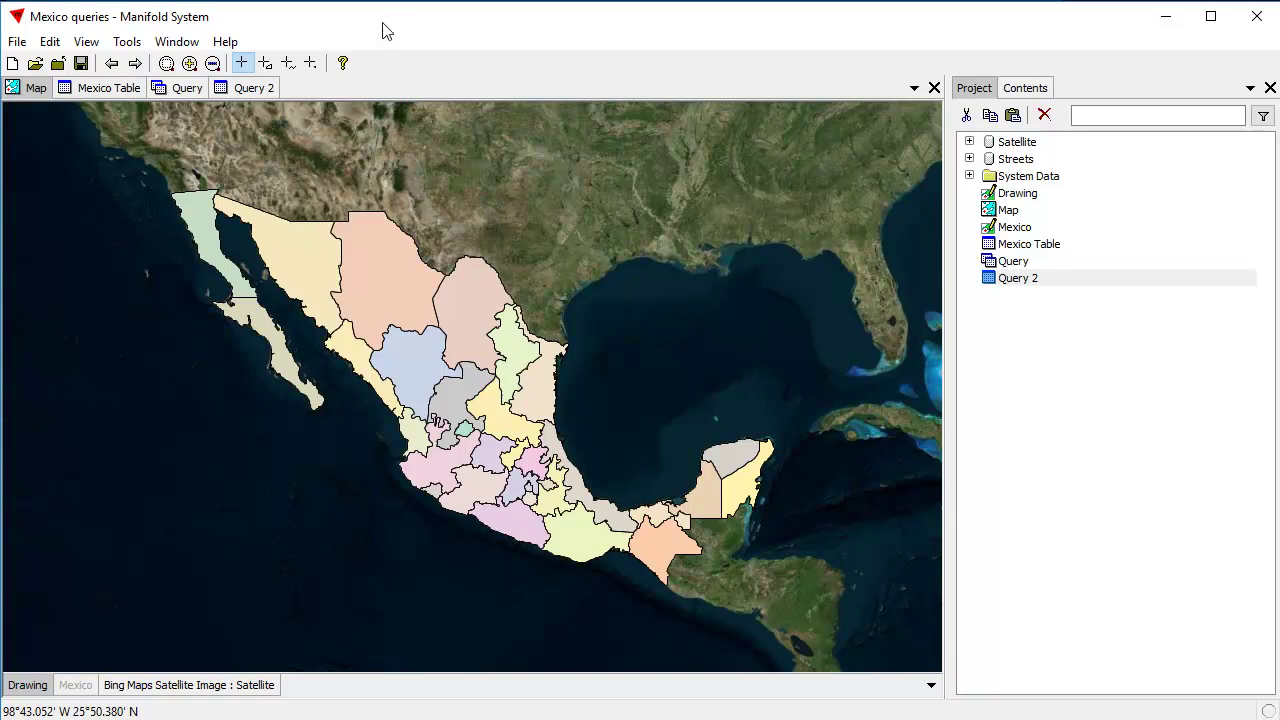
{"action": "left_click", "coordinate": [238, 90]}
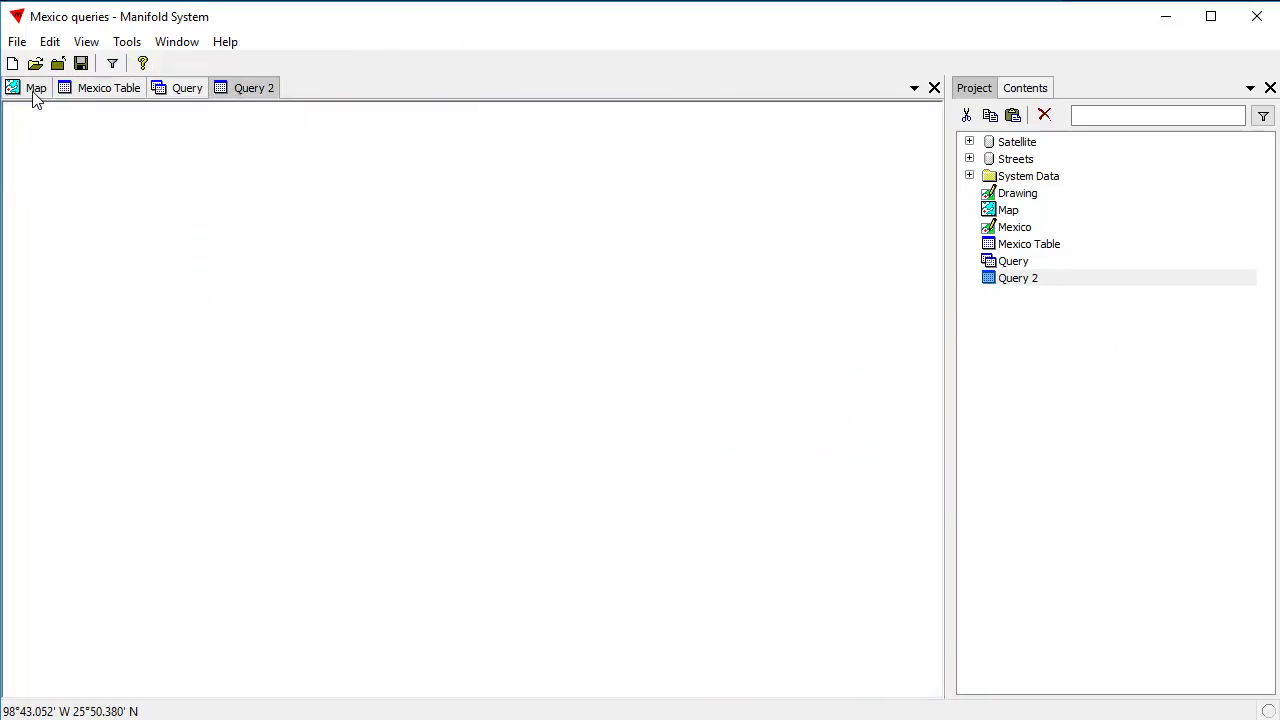
{"action": "left_click", "coordinate": [34, 90]}
Create Drawing 2 from Query 2 in WGS 84 / Pseudo-Mercator coordinates
{"action": "right_click", "coordinate": [1017, 280]}
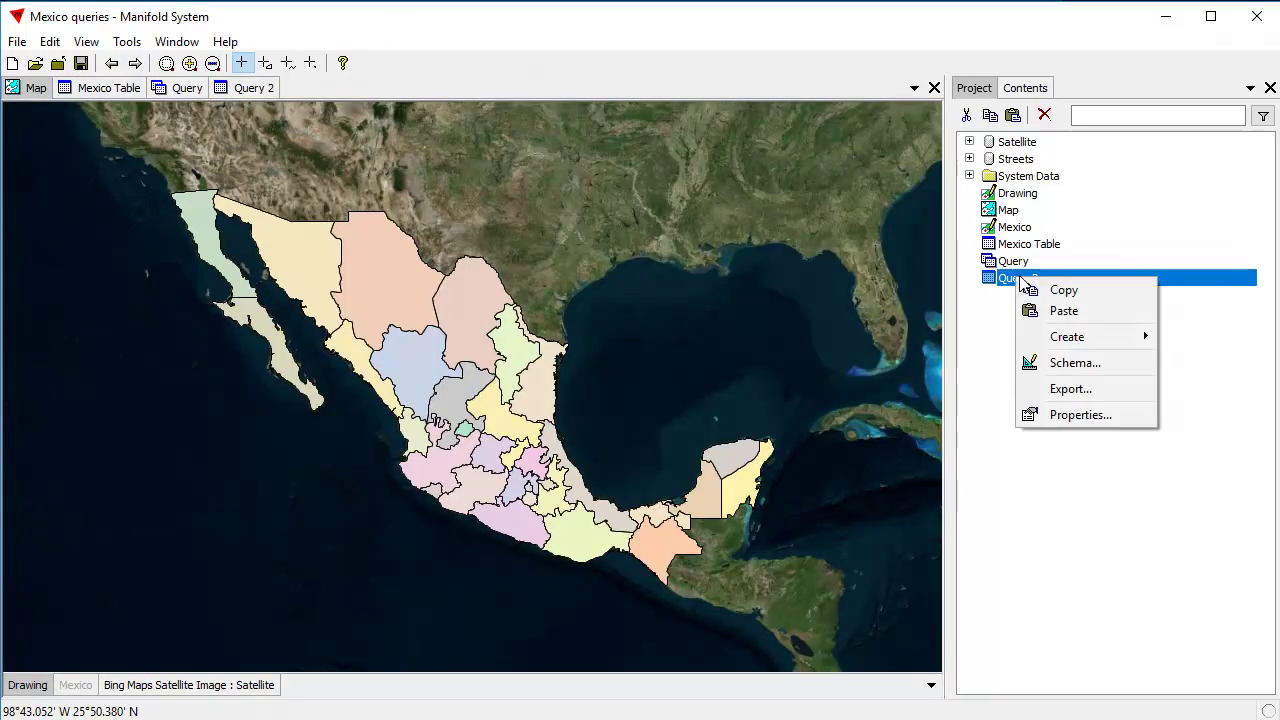
{"action": "mouse_move", "coordinate": [1100, 334]}
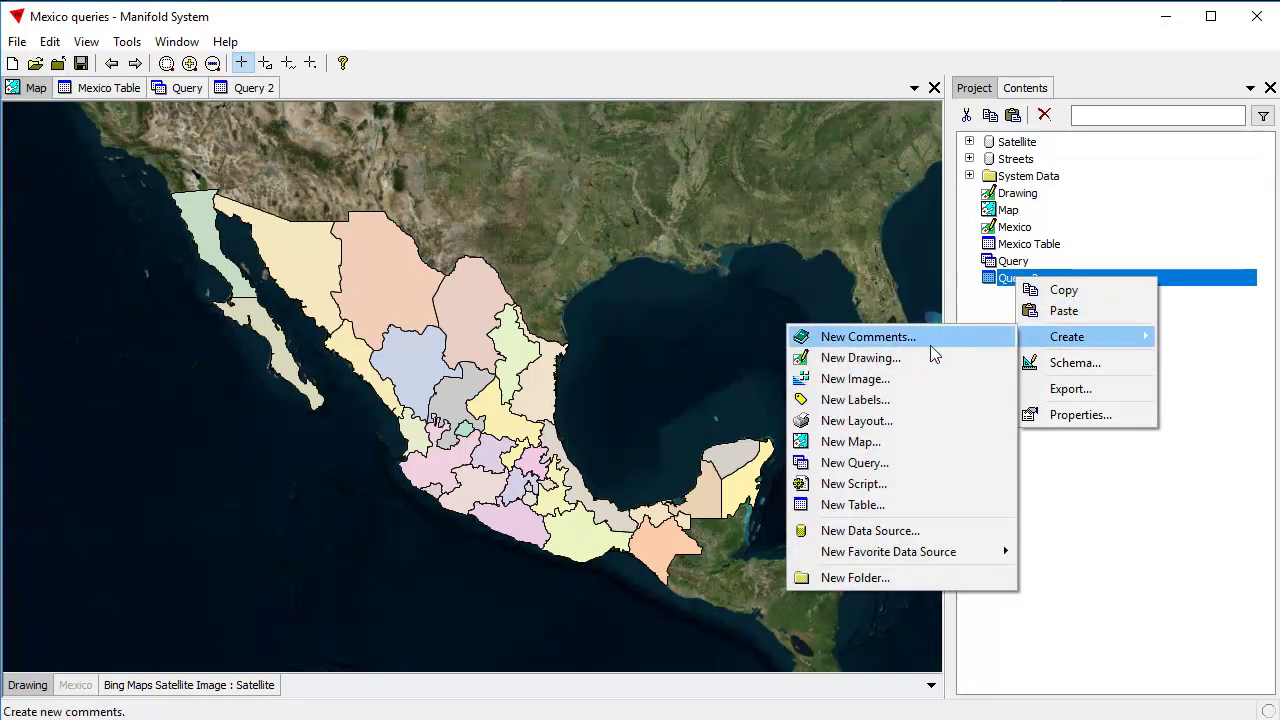
{"action": "left_click", "coordinate": [922, 358]}
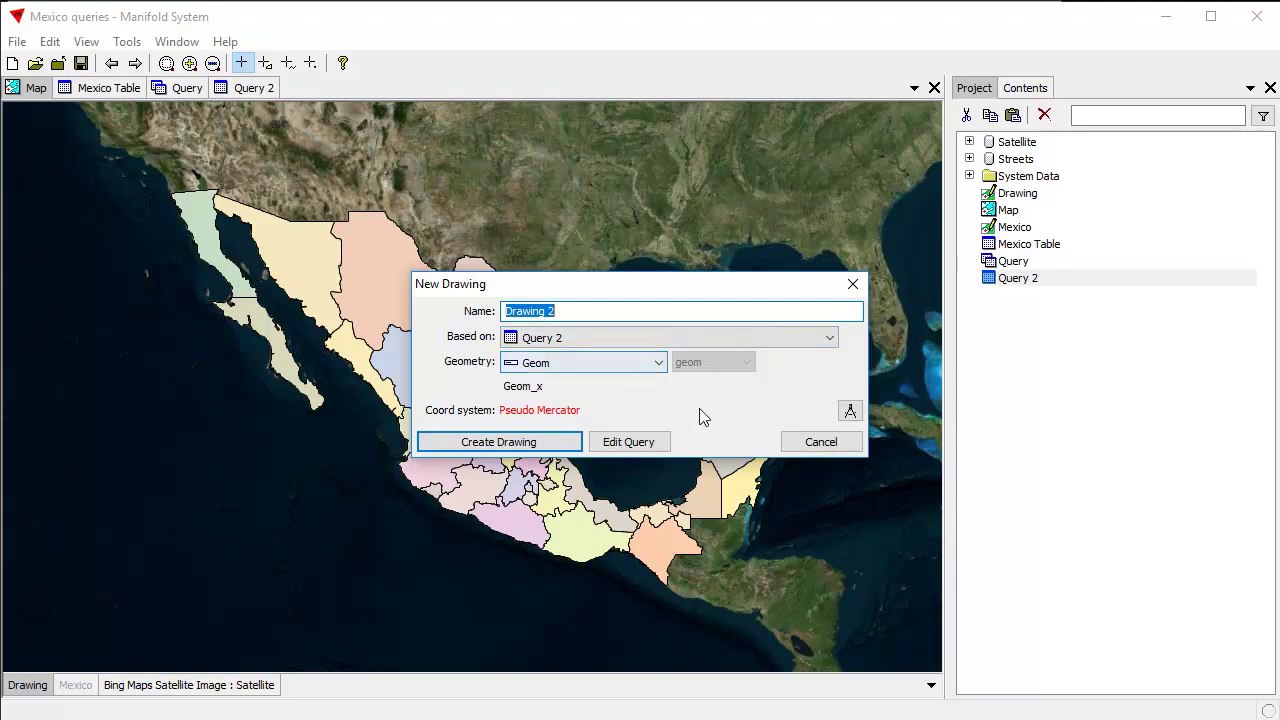
{"action": "left_click", "coordinate": [849, 411]}
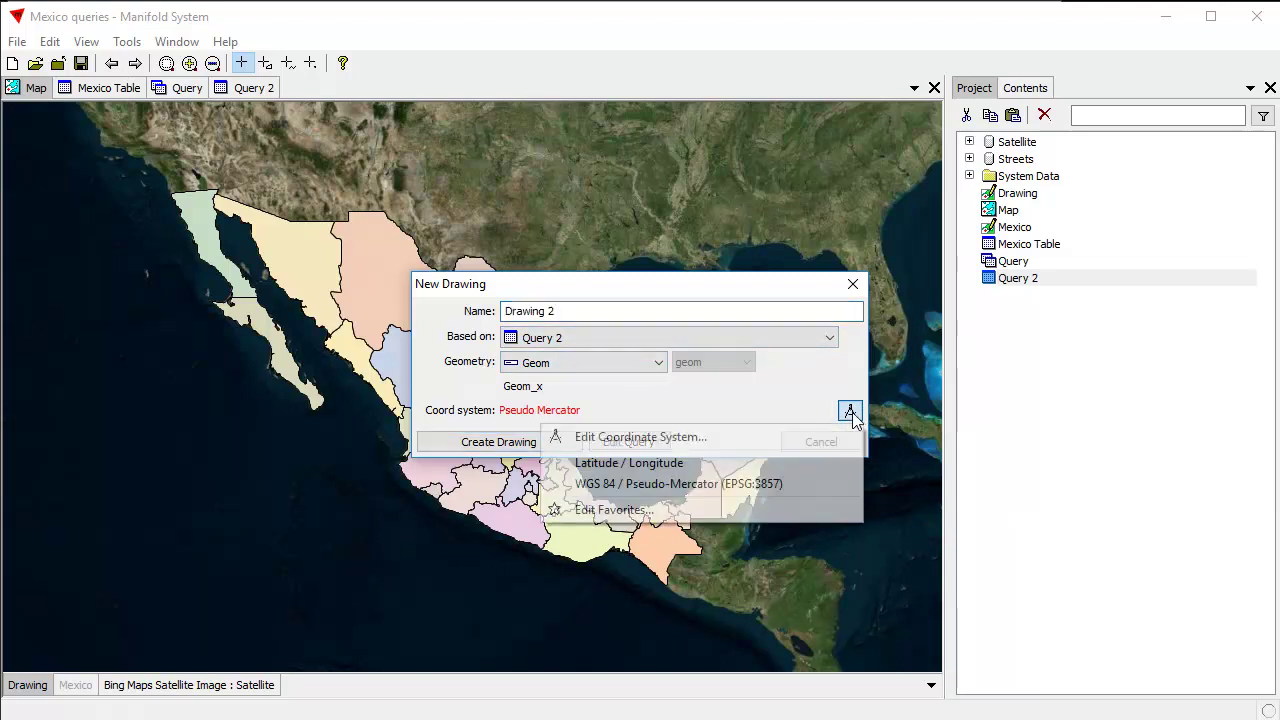
{"action": "left_click", "coordinate": [652, 489]}
{"action": "left_click", "coordinate": [557, 440]}
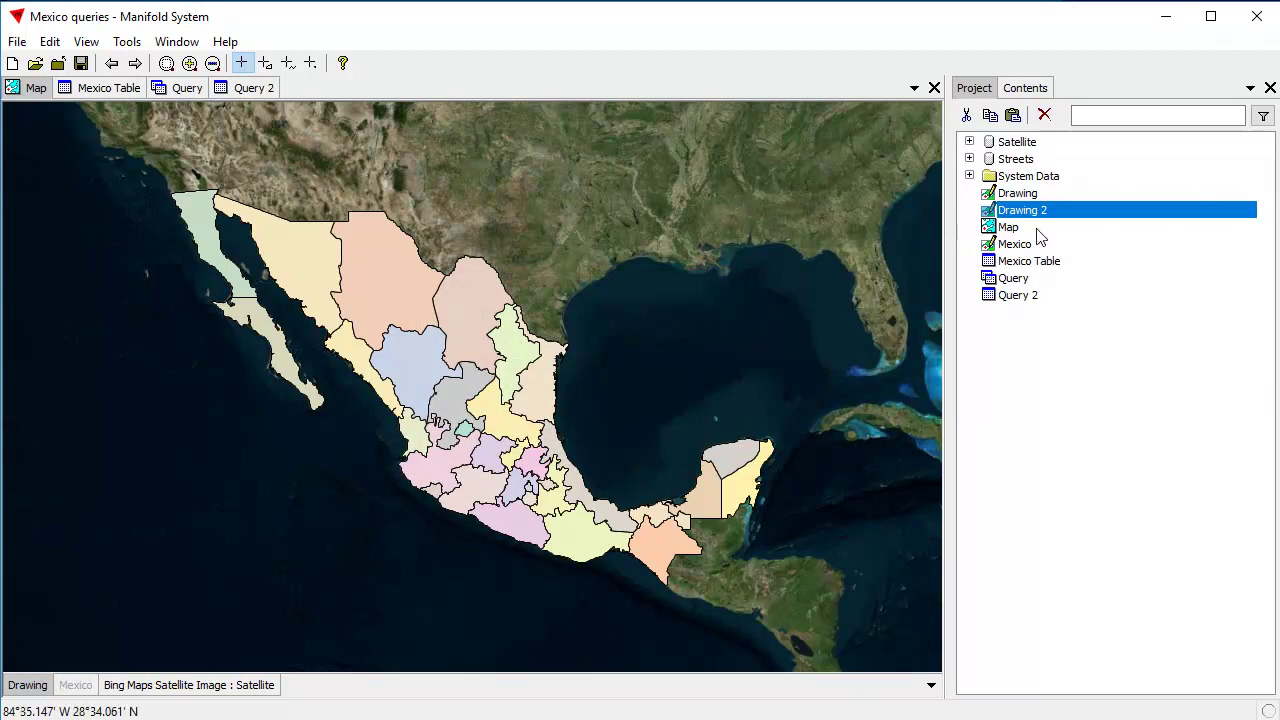
Add Drawing 2 to the map, hide the original Drawing, and inspect Chihuahua, Durango and Zacatecas records
{"action": "left_click_drag", "start_coordinate": [168, 382], "coordinate": [169, 380]}
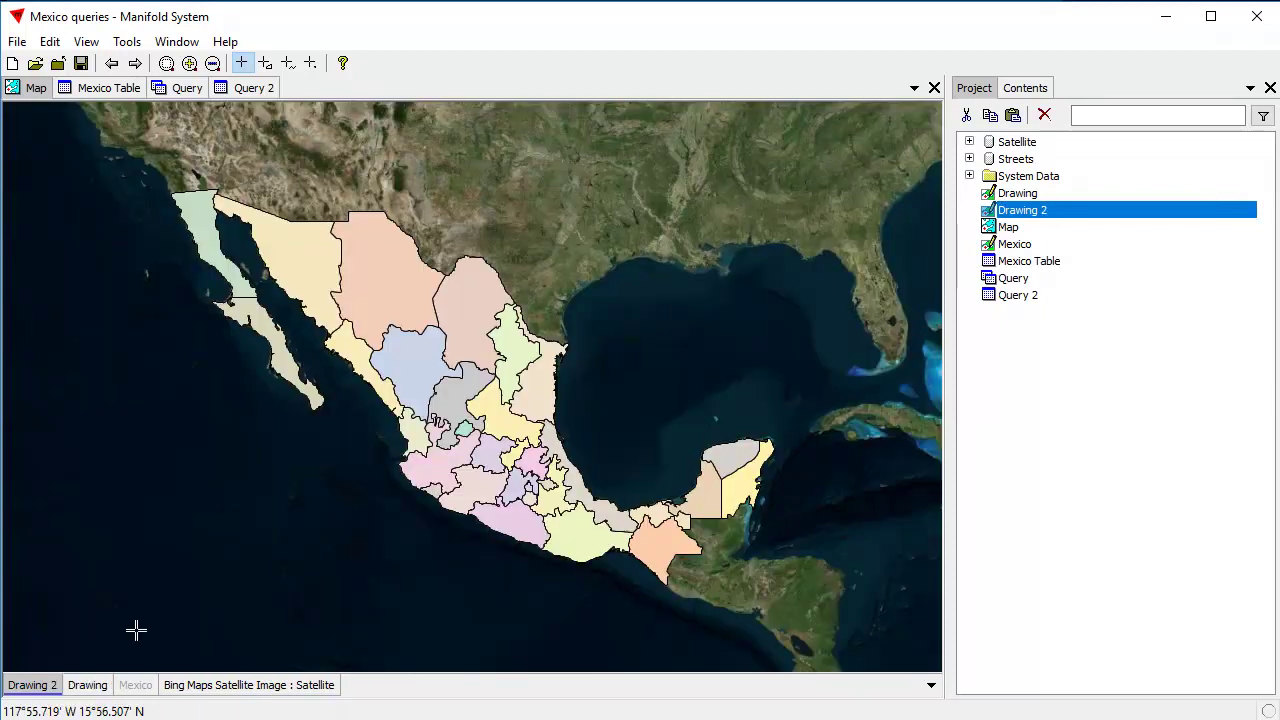
{"action": "left_click", "coordinate": [99, 686]}
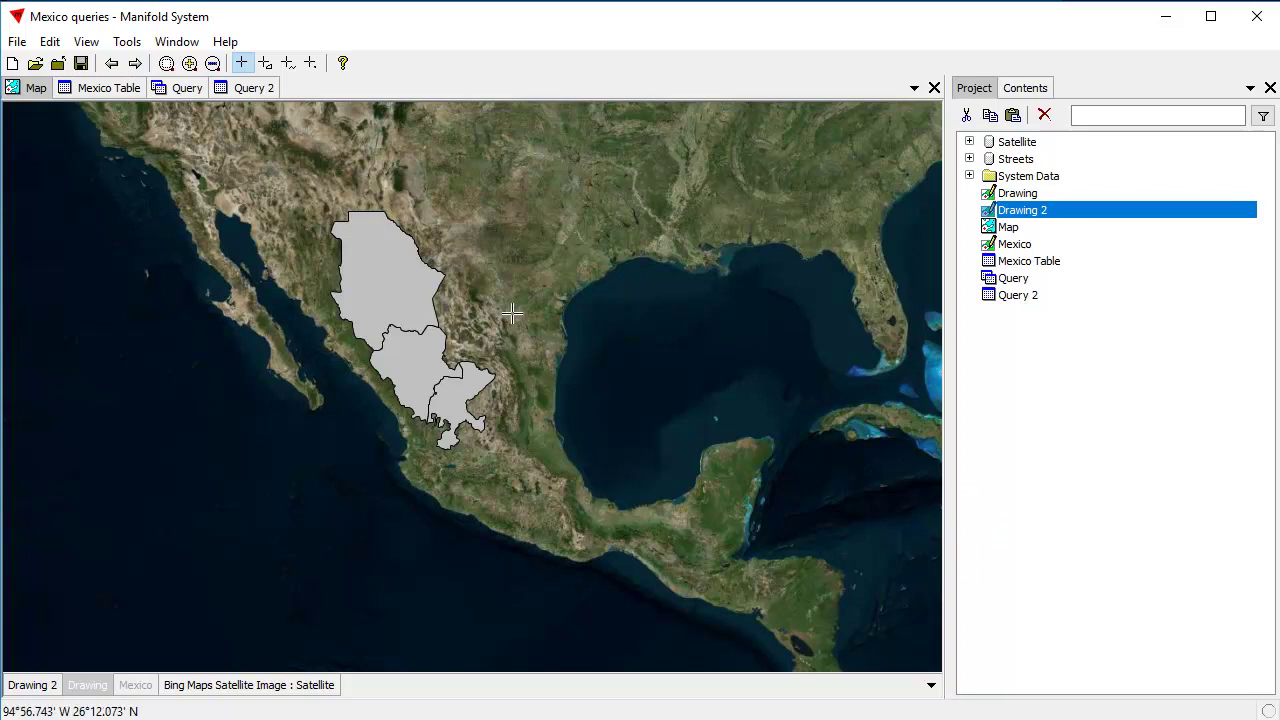
{"action": "left_click", "coordinate": [396, 284]}
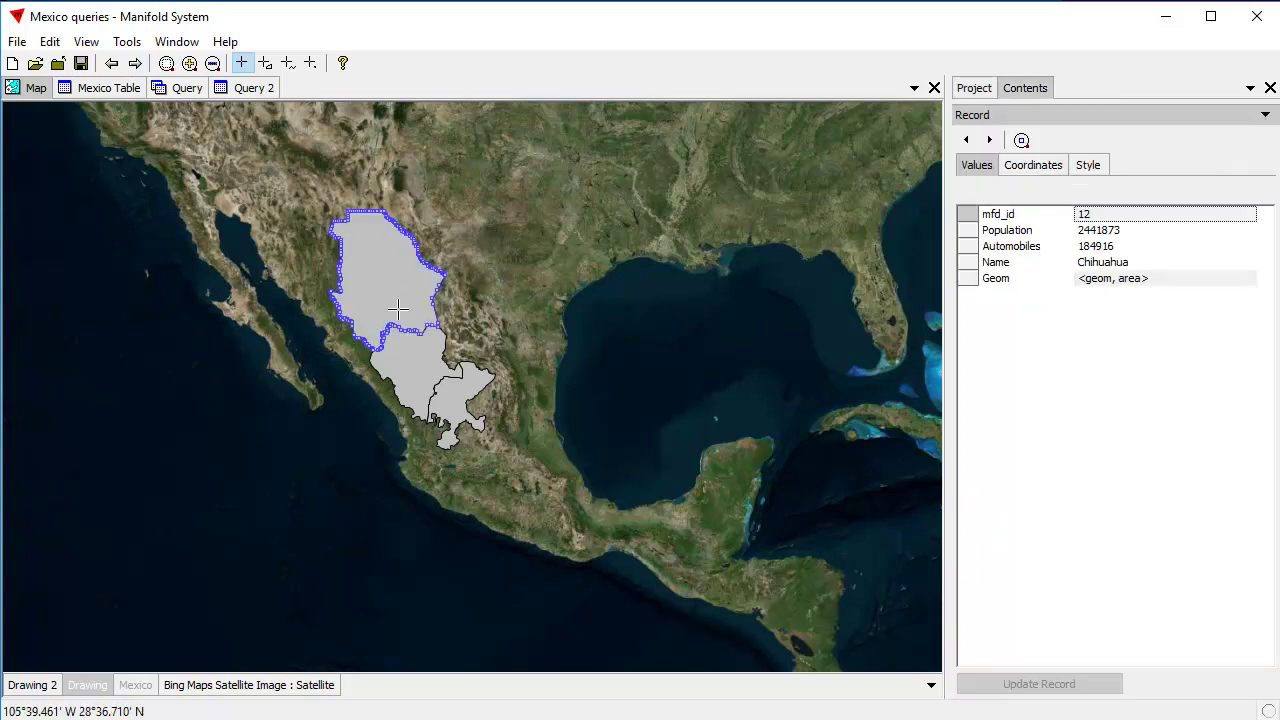
{"action": "left_click", "coordinate": [413, 362]}
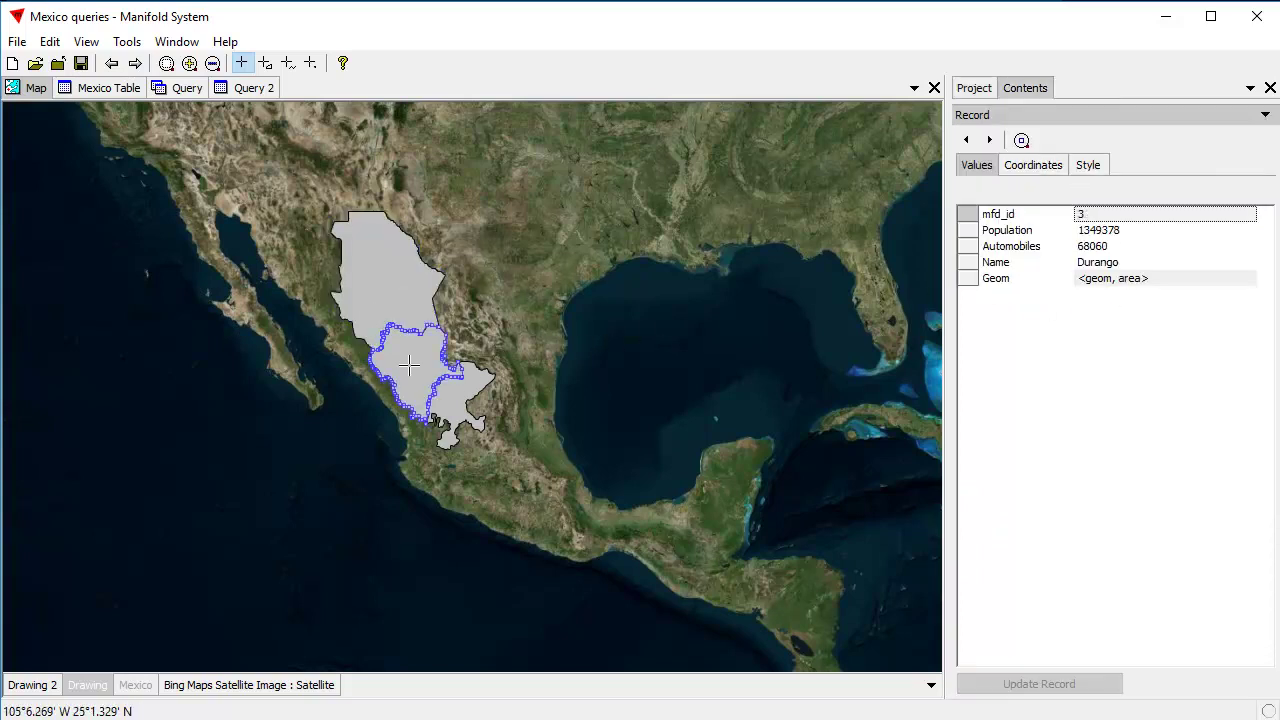
{"action": "left_click", "coordinate": [457, 400]}
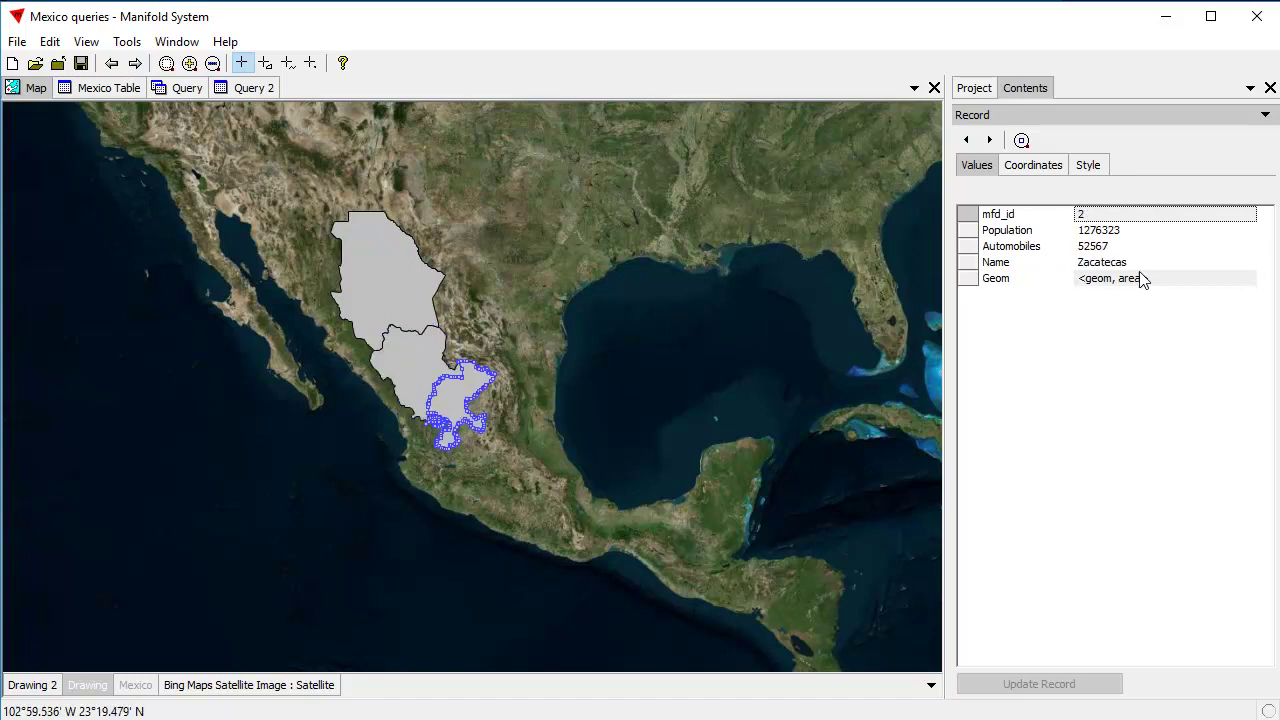
{"action": "left_click", "coordinate": [754, 369]}
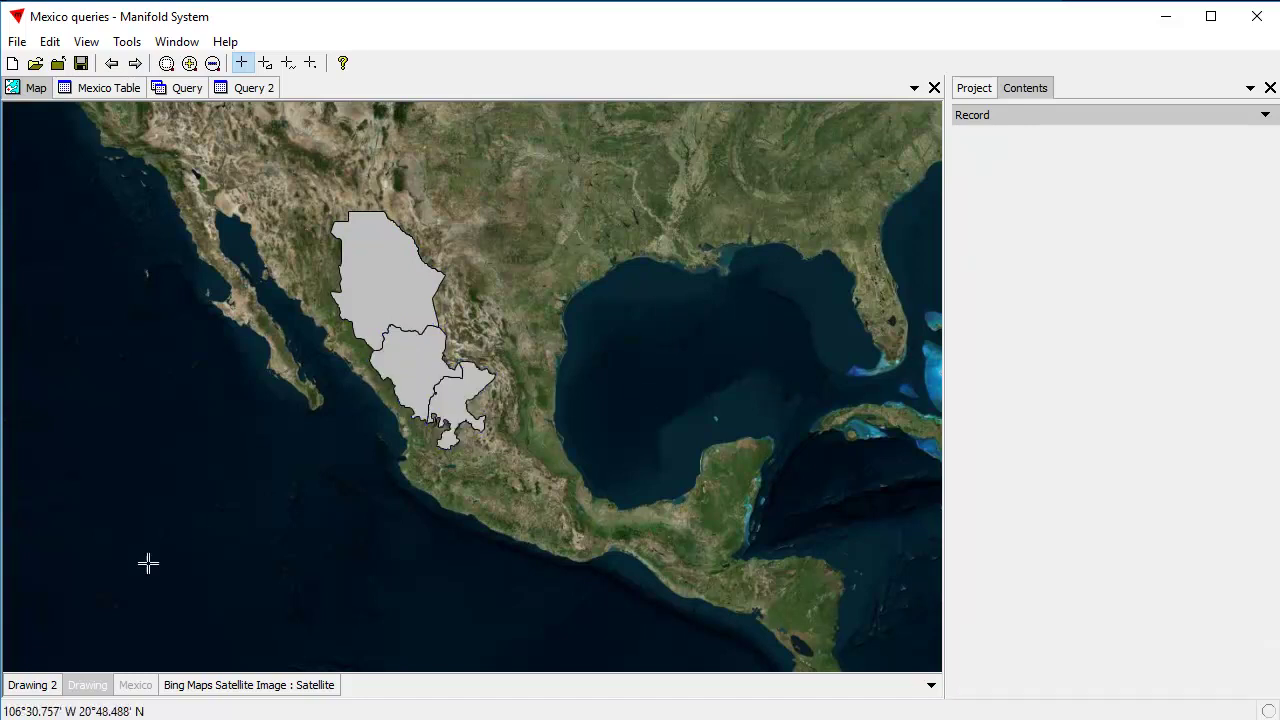
Remove the Drawing 2 layer from the map and hide the Drawing layer
{"action": "right_click", "coordinate": [45, 688]}
{"action": "left_click", "coordinate": [92, 697]}
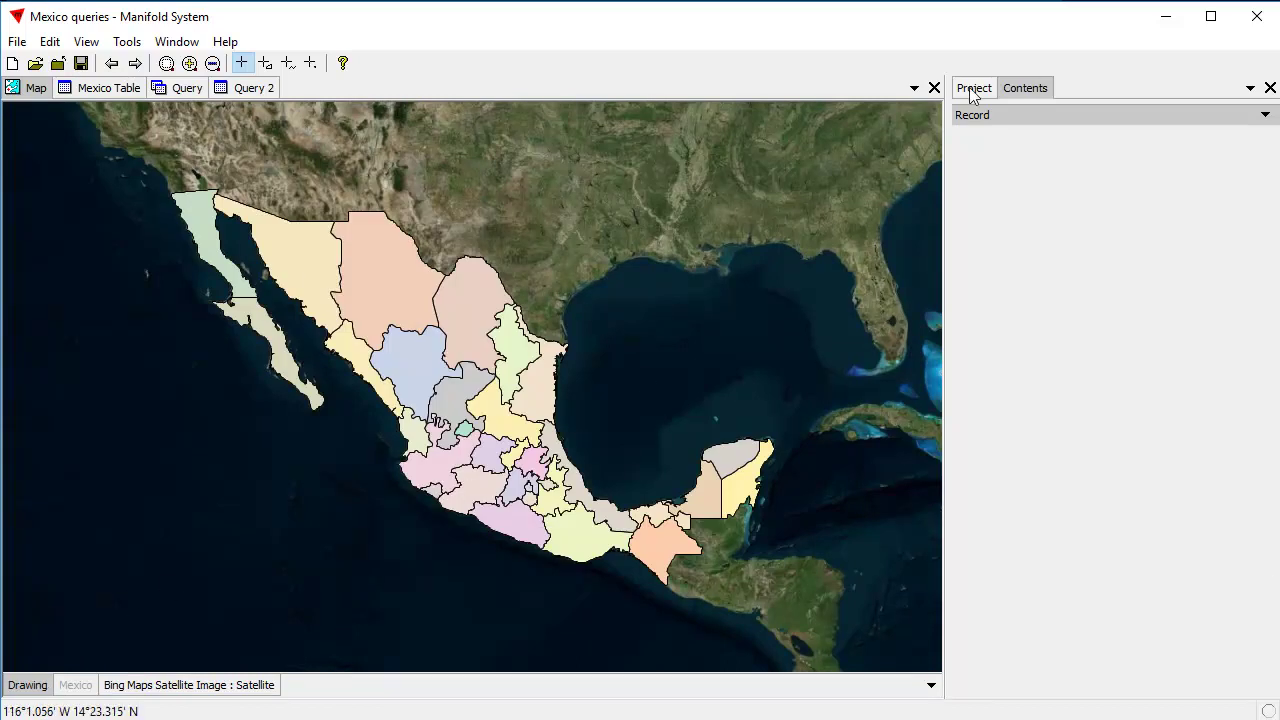
{"action": "left_click", "coordinate": [970, 90]}
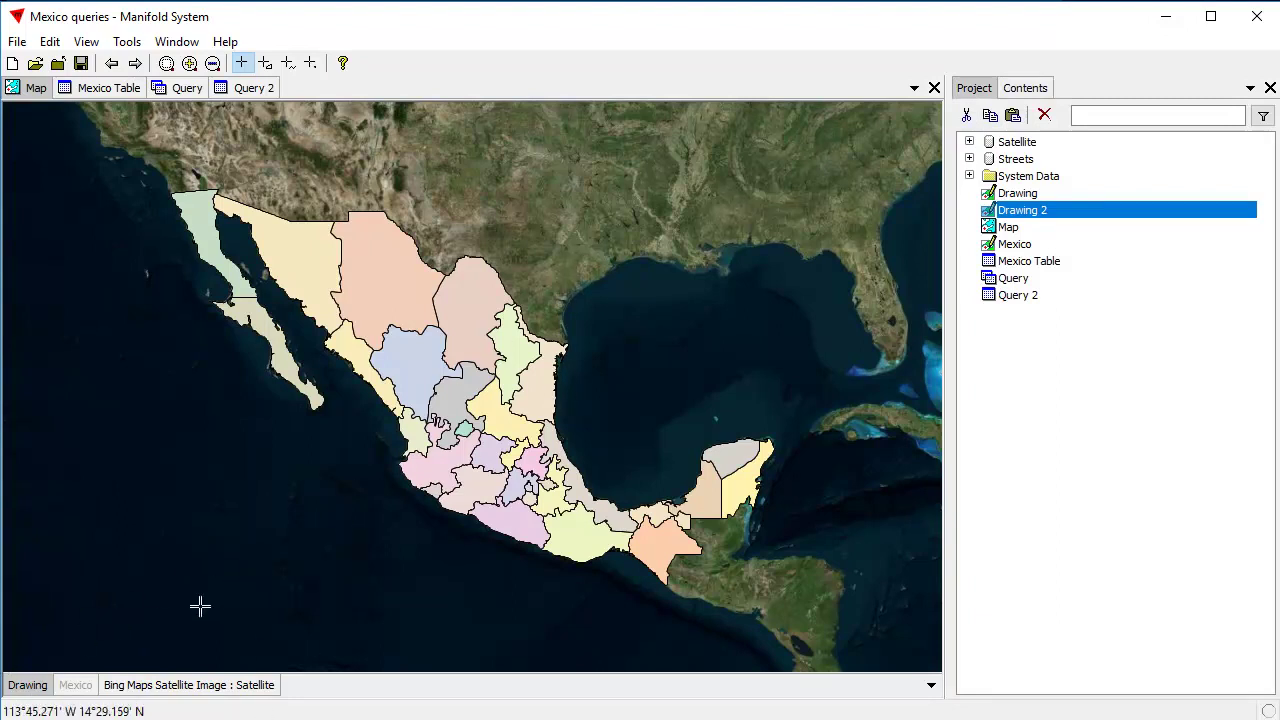
{"action": "left_click", "coordinate": [27, 685], "text": "shift"}
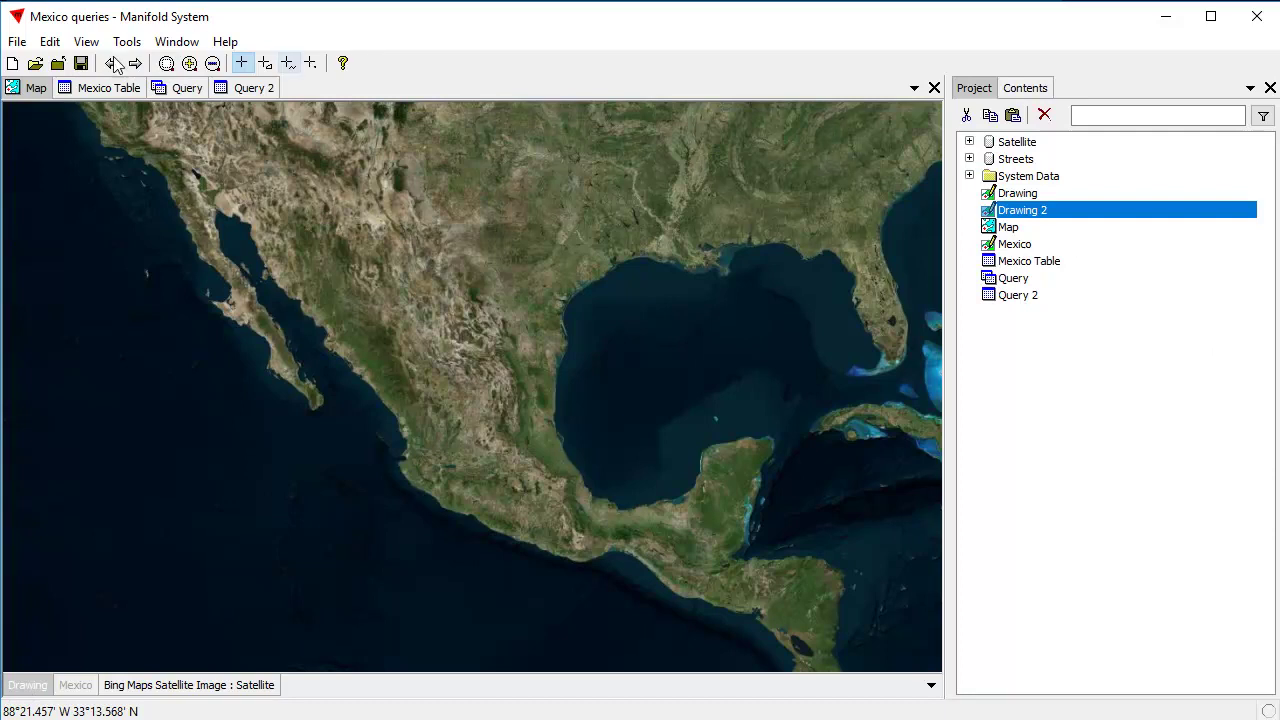
Open the Mexico drawing from the project, briefly toggling the Mexico layer on the map
{"action": "left_click", "coordinate": [88, 88]}
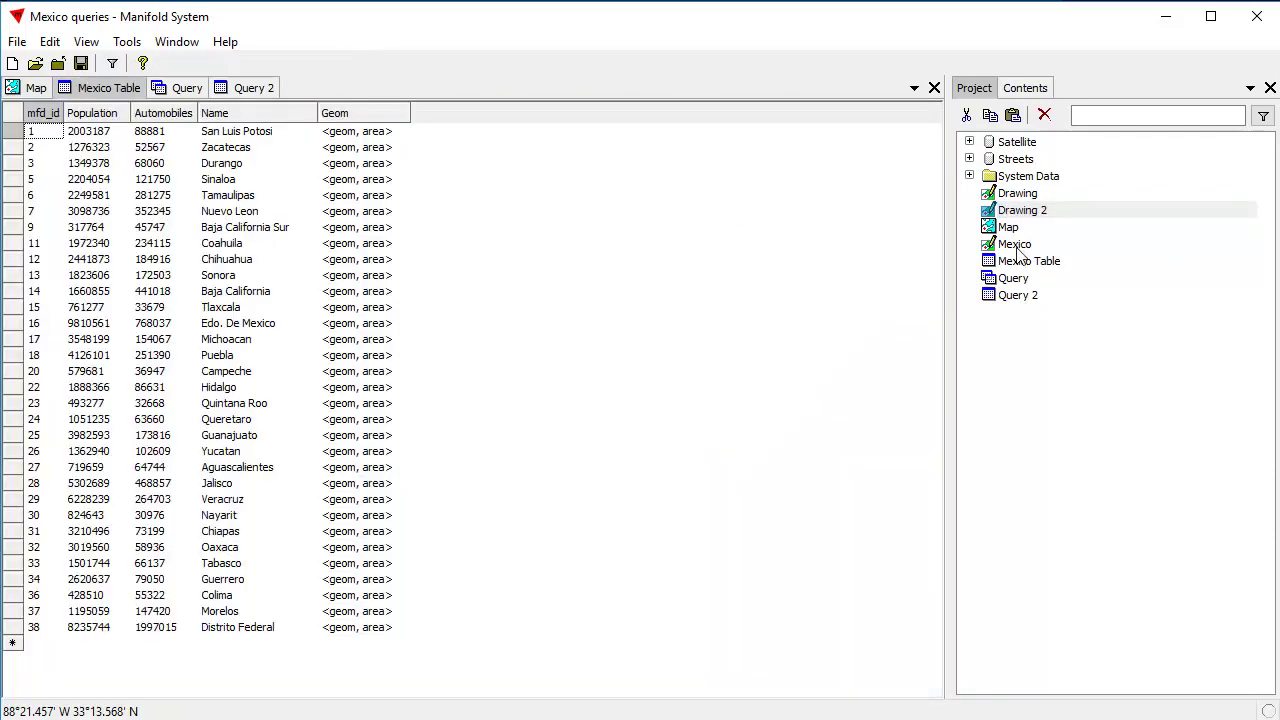
{"action": "double_click", "coordinate": [1015, 249]}
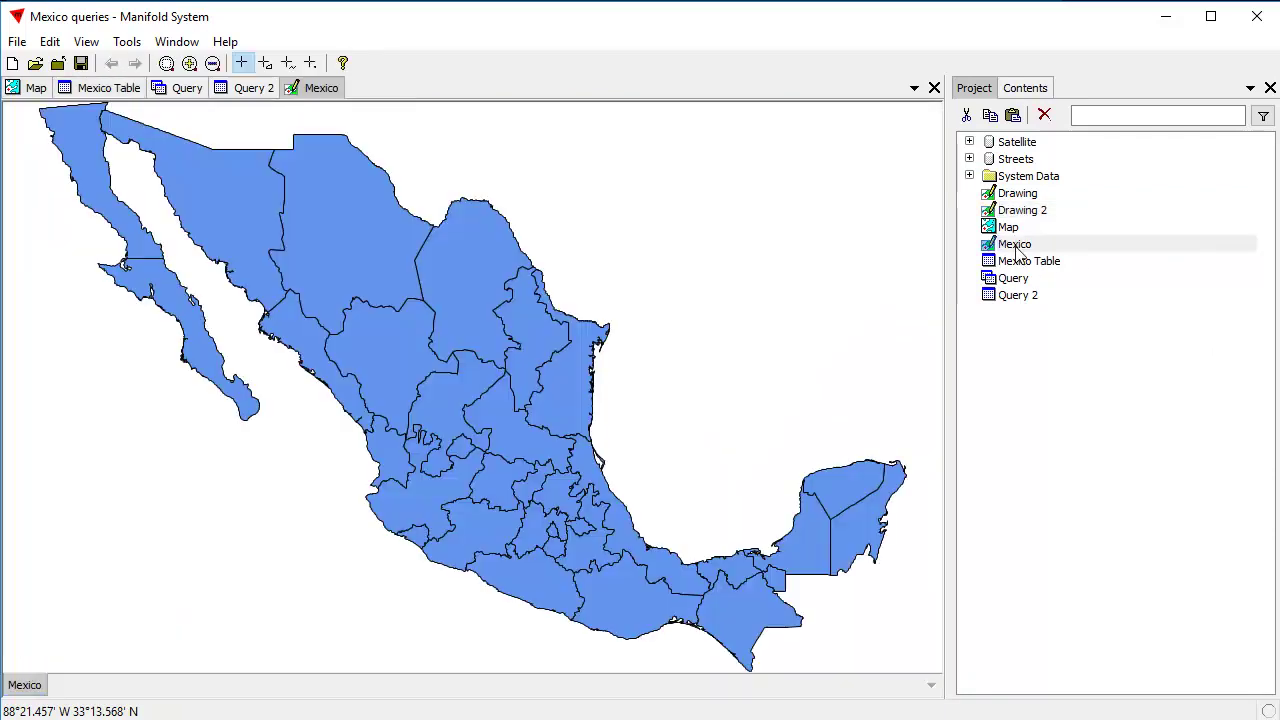
{"action": "left_click", "coordinate": [24, 89]}
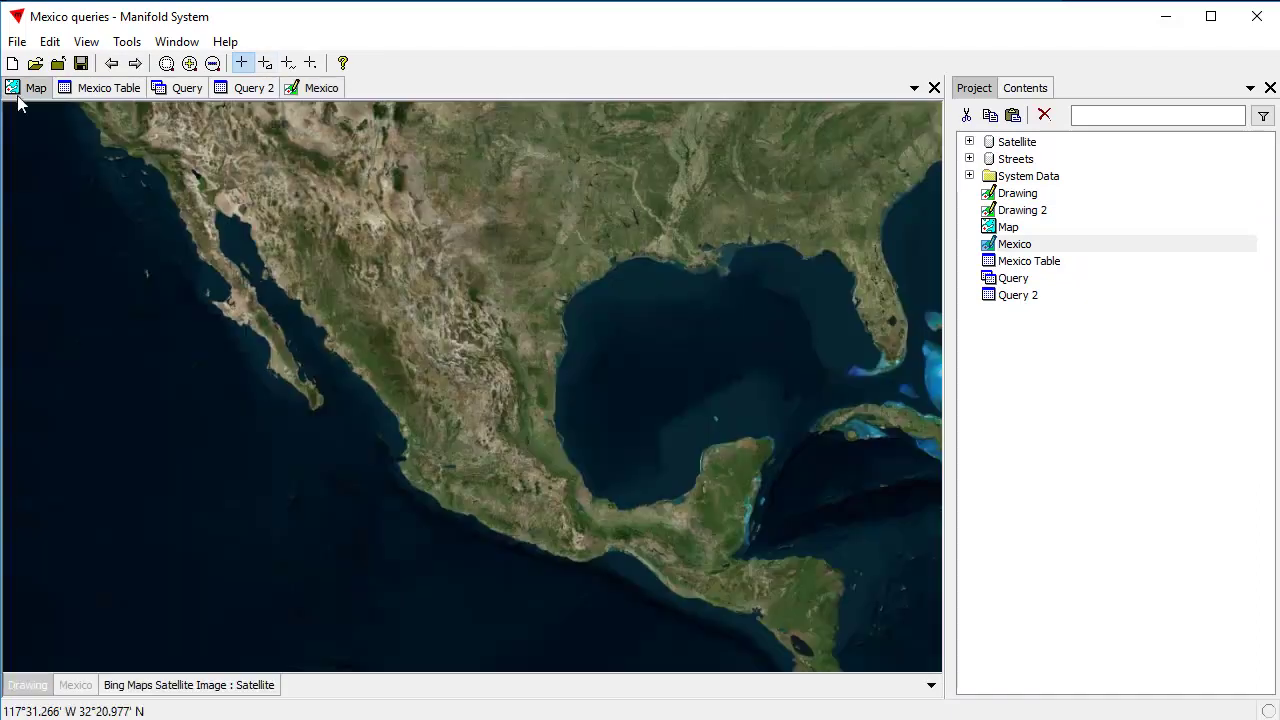
{"action": "left_click", "coordinate": [75, 685], "text": "shift"}
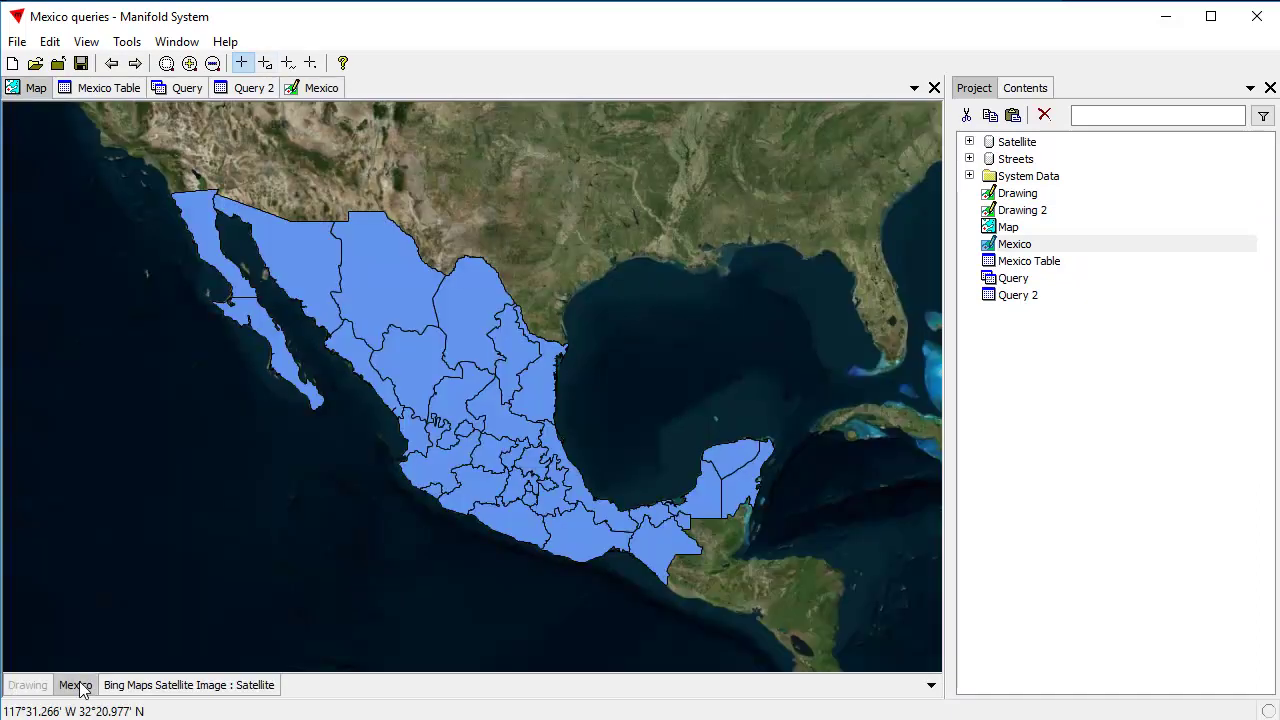
{"action": "left_click", "coordinate": [76, 685], "text": "shift"}
Detach the Mexico drawing into a small floating window placed at the right
{"action": "left_click", "coordinate": [322, 87]}
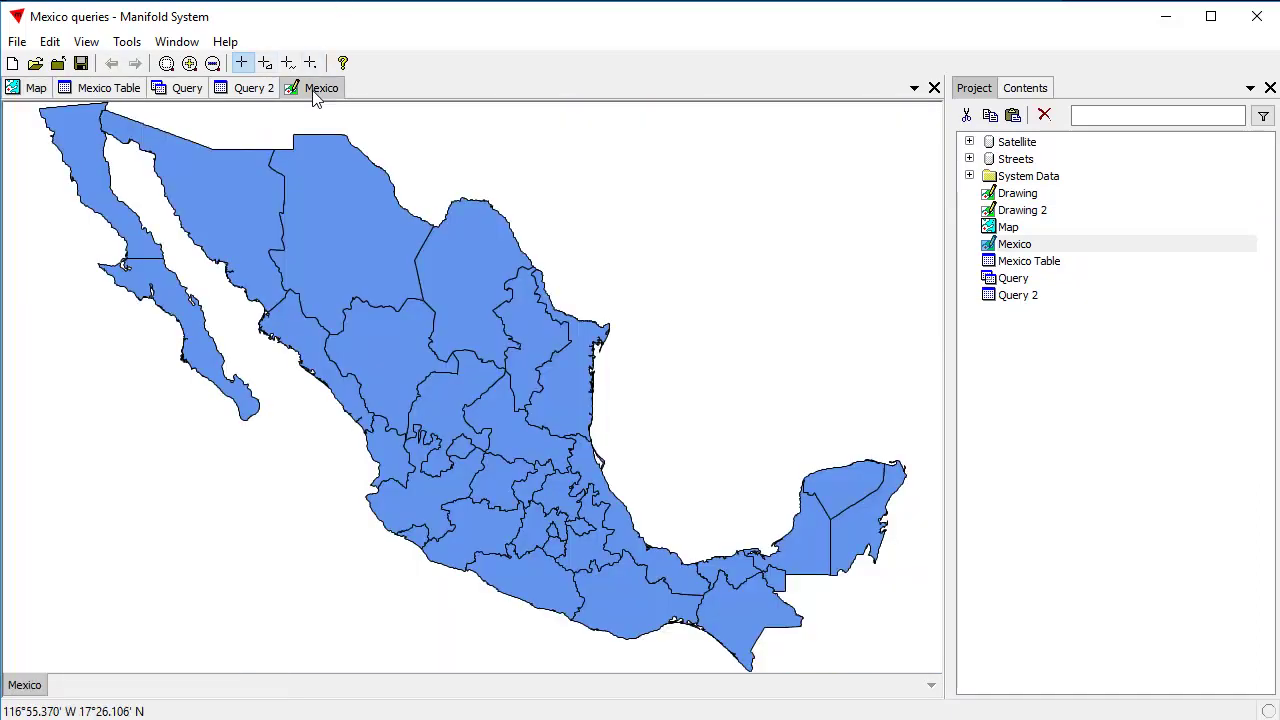
{"action": "left_click_drag", "start_coordinate": [322, 87], "coordinate": [869, 593]}
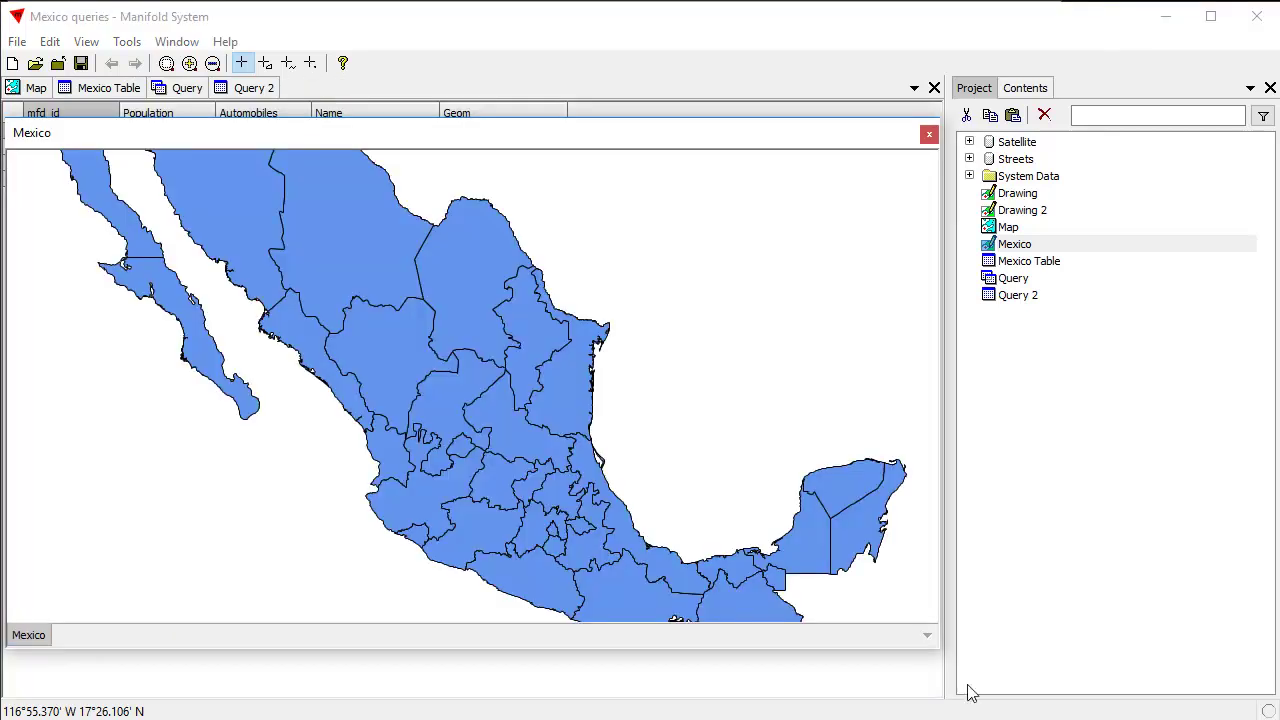
{"action": "left_click_drag", "start_coordinate": [935, 651], "coordinate": [377, 374]}
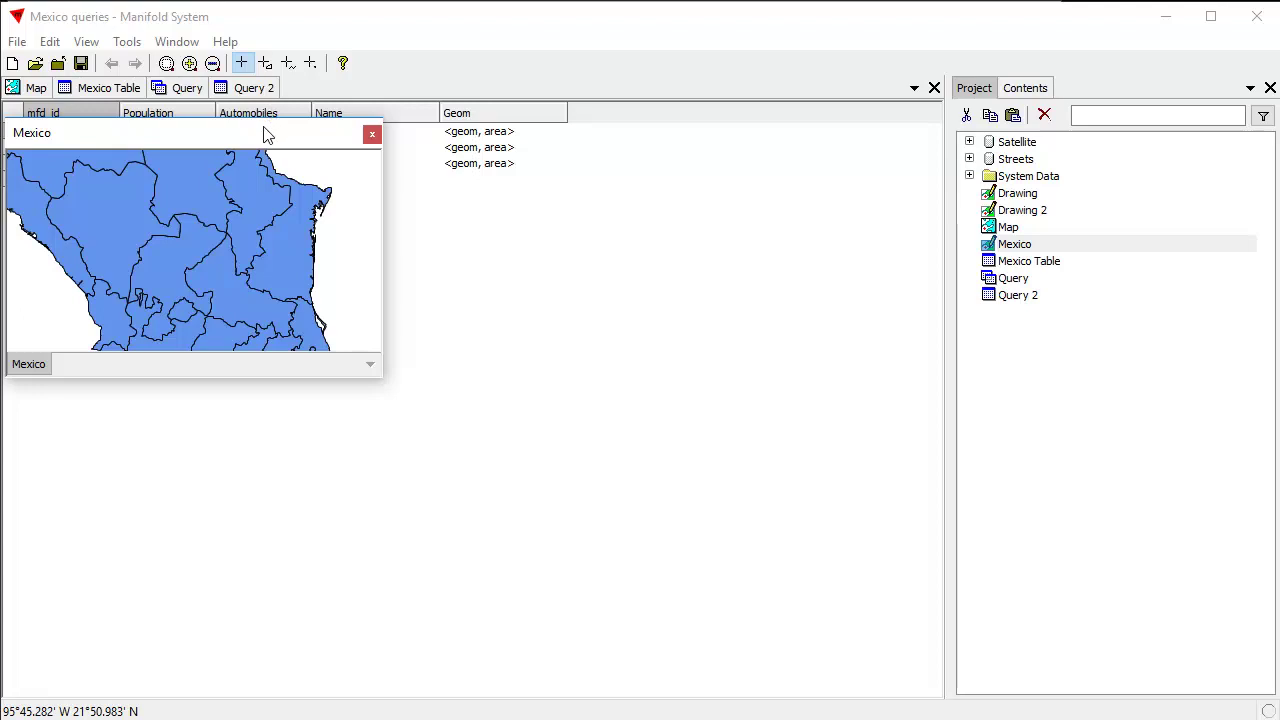
{"action": "left_click_drag", "start_coordinate": [275, 140], "coordinate": [1178, 490]}
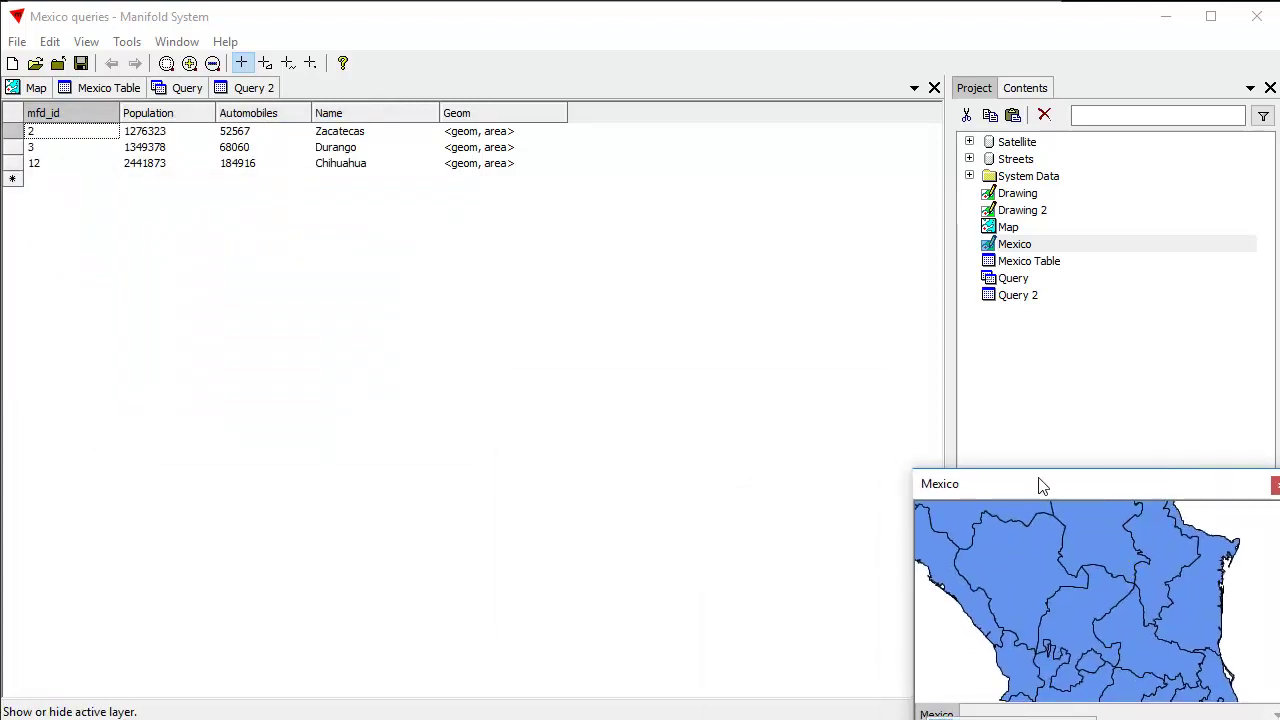
{"action": "left_click_drag", "start_coordinate": [1043, 493], "coordinate": [1078, 443]}
Zoom the Mexico drawing to show the whole layer and bring it forward
{"action": "right_click", "coordinate": [966, 483]}
{"action": "left_click", "coordinate": [1031, 537]}
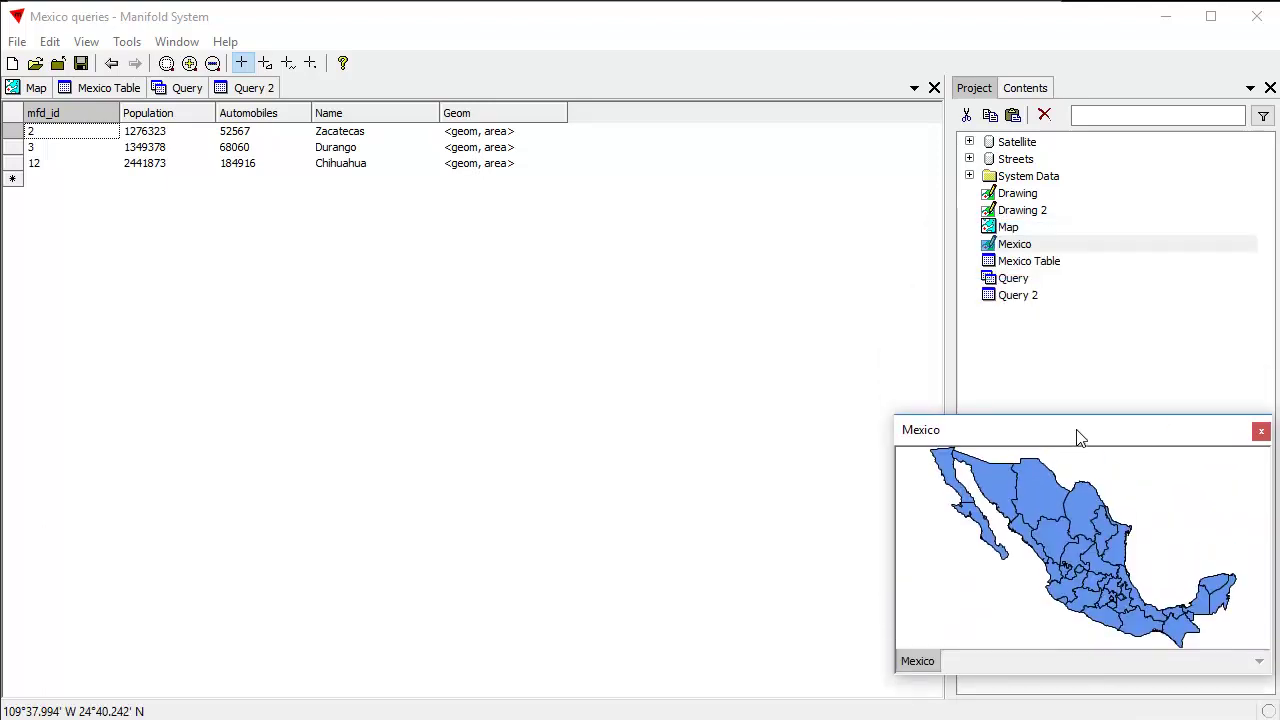
{"action": "left_click", "coordinate": [104, 88]}
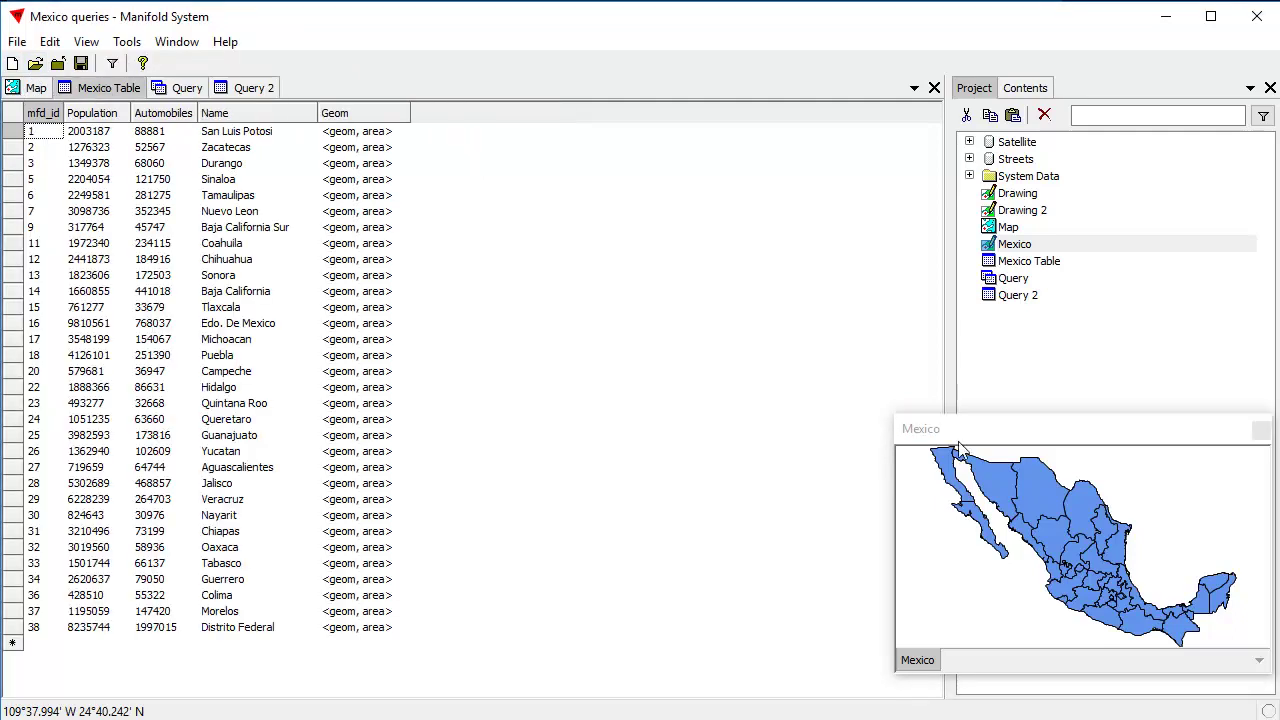
{"action": "left_click", "coordinate": [28, 88]}
{"action": "left_click", "coordinate": [64, 88]}
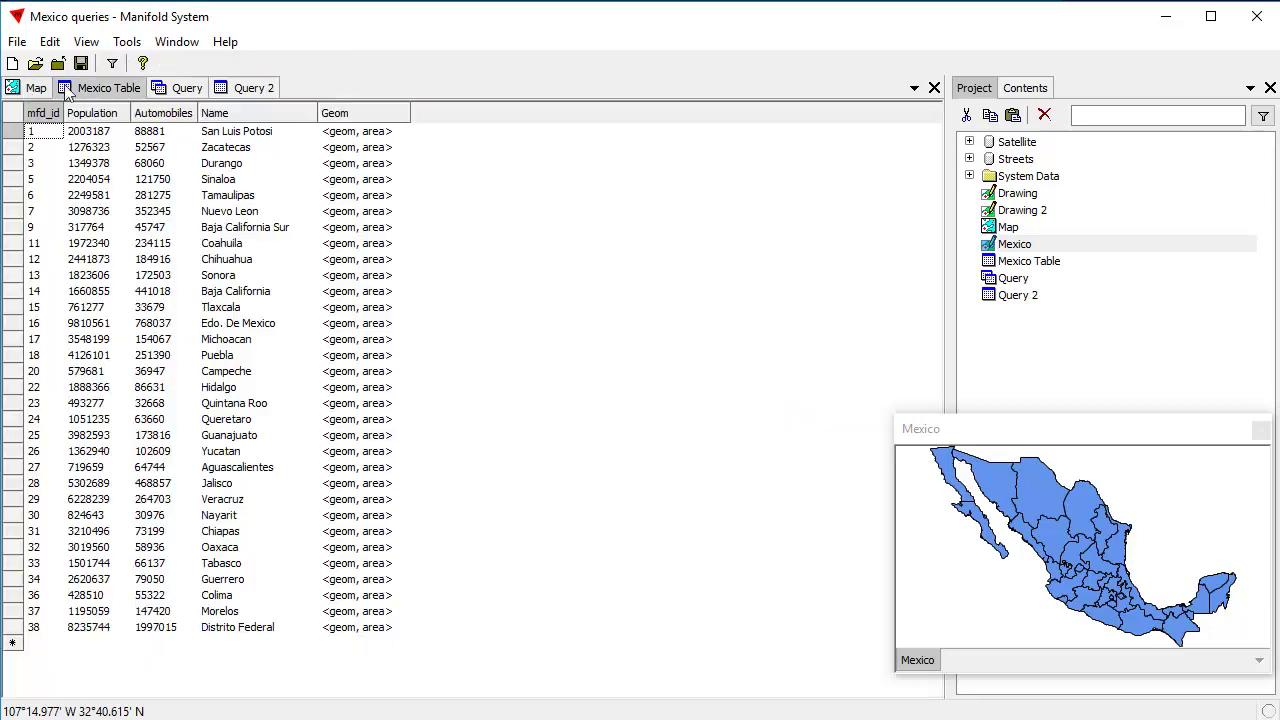
{"action": "left_click", "coordinate": [1110, 437]}
Select Chihuahua, Durango, Coahuila, Guerrero, Oaxaca, Chiapas and Veracruz in the Mexico drawing
{"action": "left_click", "coordinate": [1048, 502]}
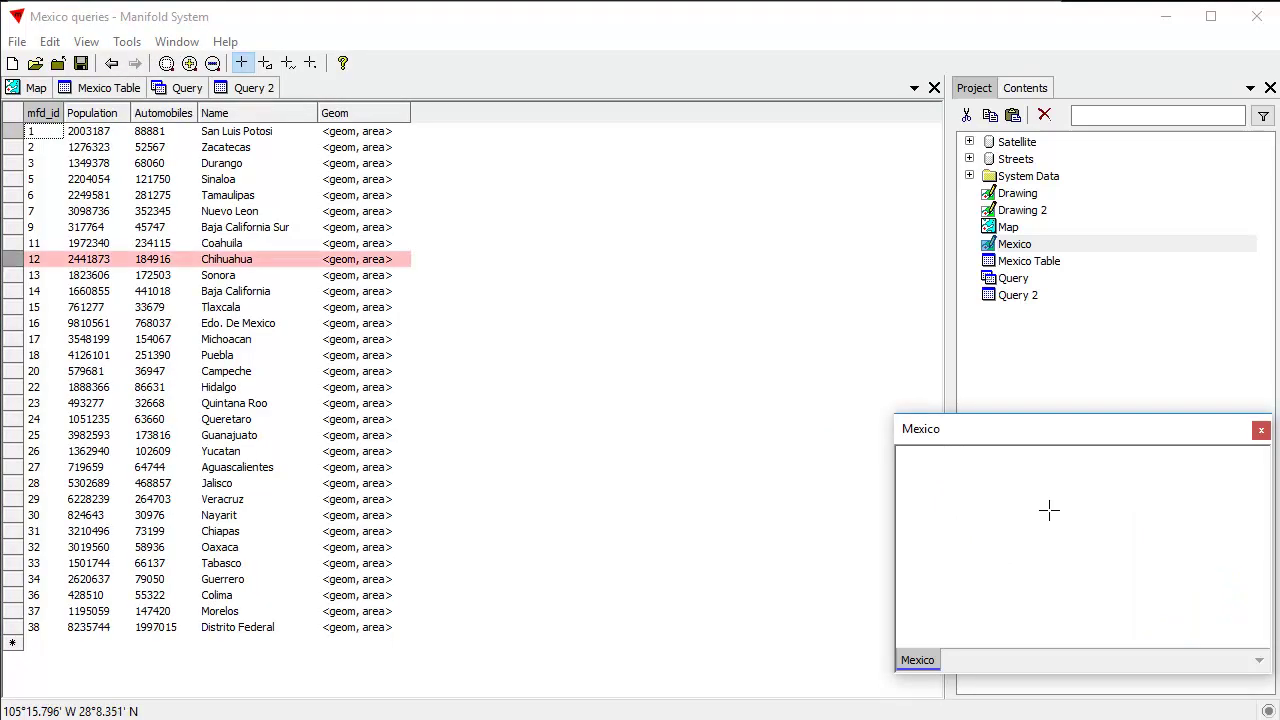
{"action": "left_click", "coordinate": [1068, 550], "text": "ctrl"}
{"action": "left_click", "coordinate": [1086, 516], "text": "ctrl"}
{"action": "left_click", "coordinate": [1112, 620], "text": "ctrl"}
{"action": "left_click", "coordinate": [1148, 606], "text": "ctrl"}
{"action": "left_click", "coordinate": [1140, 624], "text": "ctrl"}
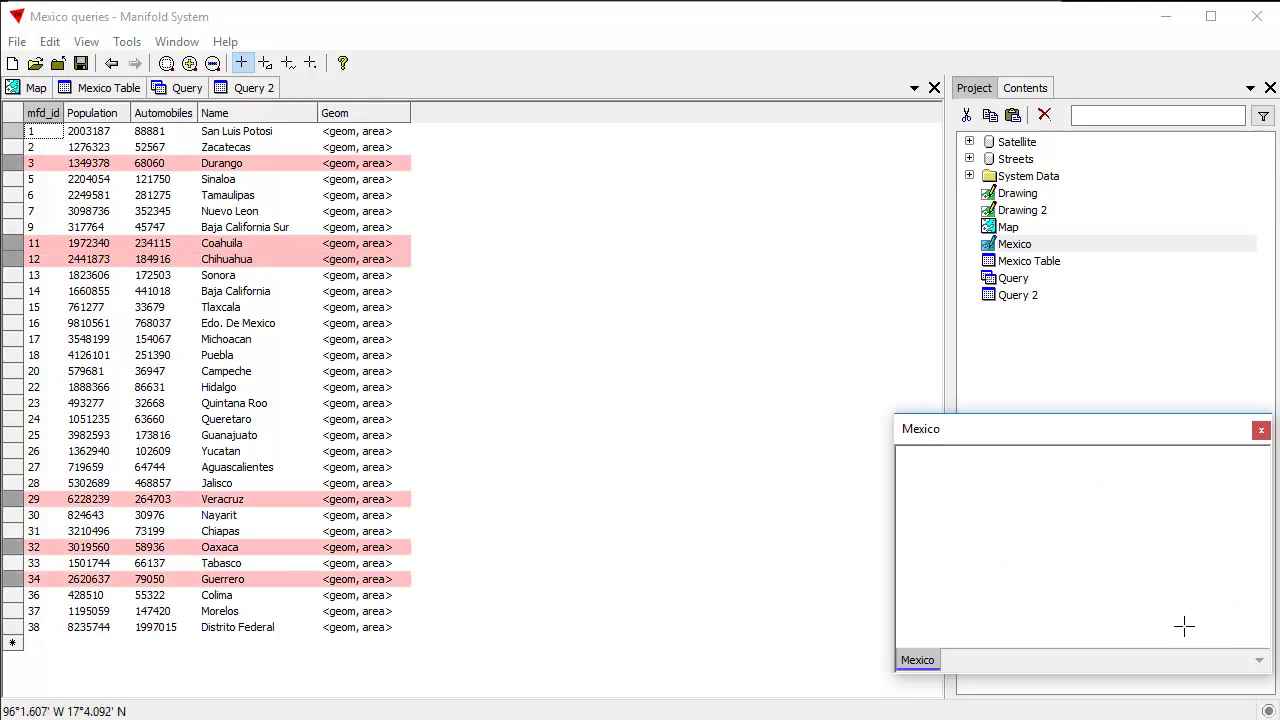
{"action": "left_click", "coordinate": [1183, 629], "text": "ctrl"}
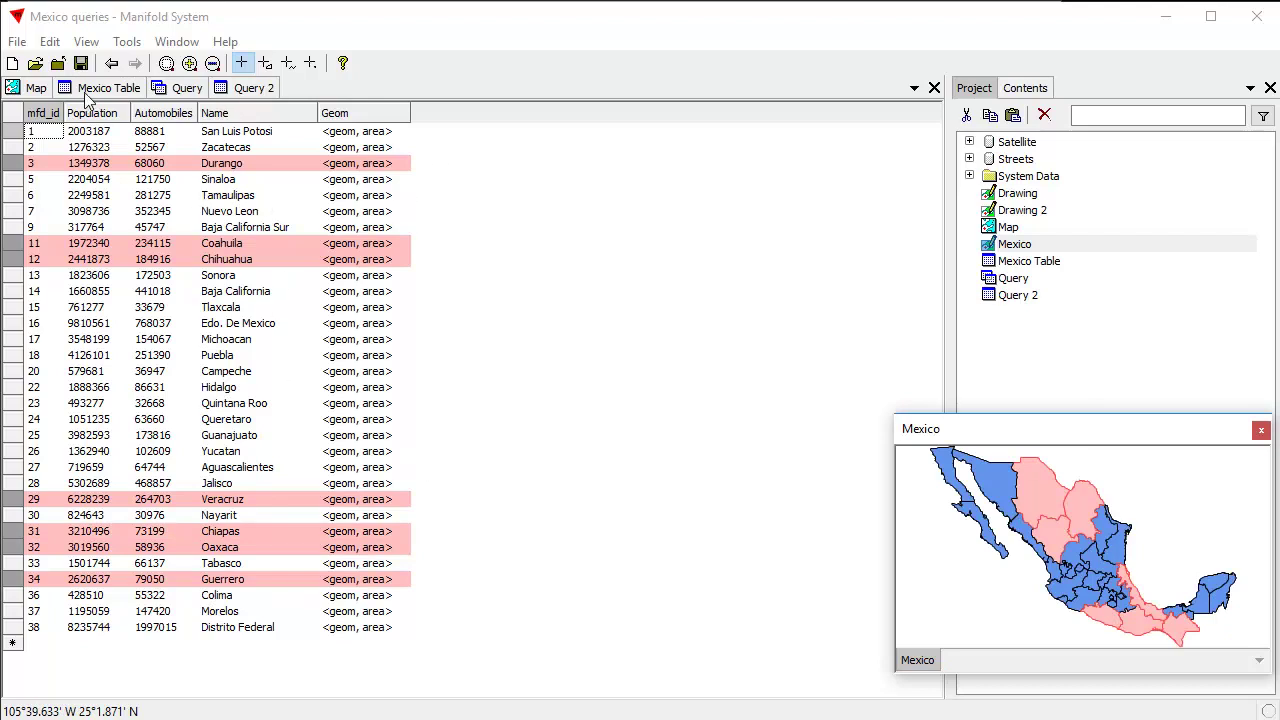
Filter Mexico Table to show only the selected rows
{"action": "left_click", "coordinate": [92, 91]}
{"action": "left_click", "coordinate": [86, 42]}
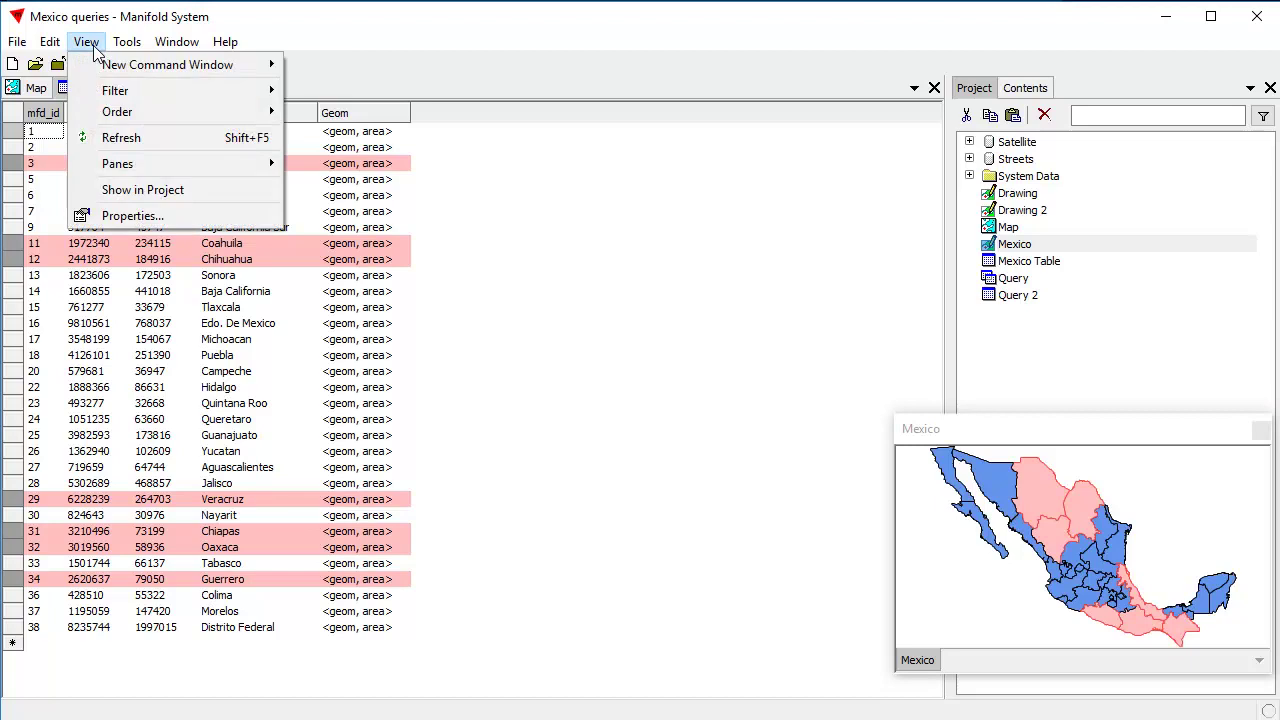
{"action": "mouse_move", "coordinate": [115, 91]}
{"action": "left_click", "coordinate": [333, 160]}
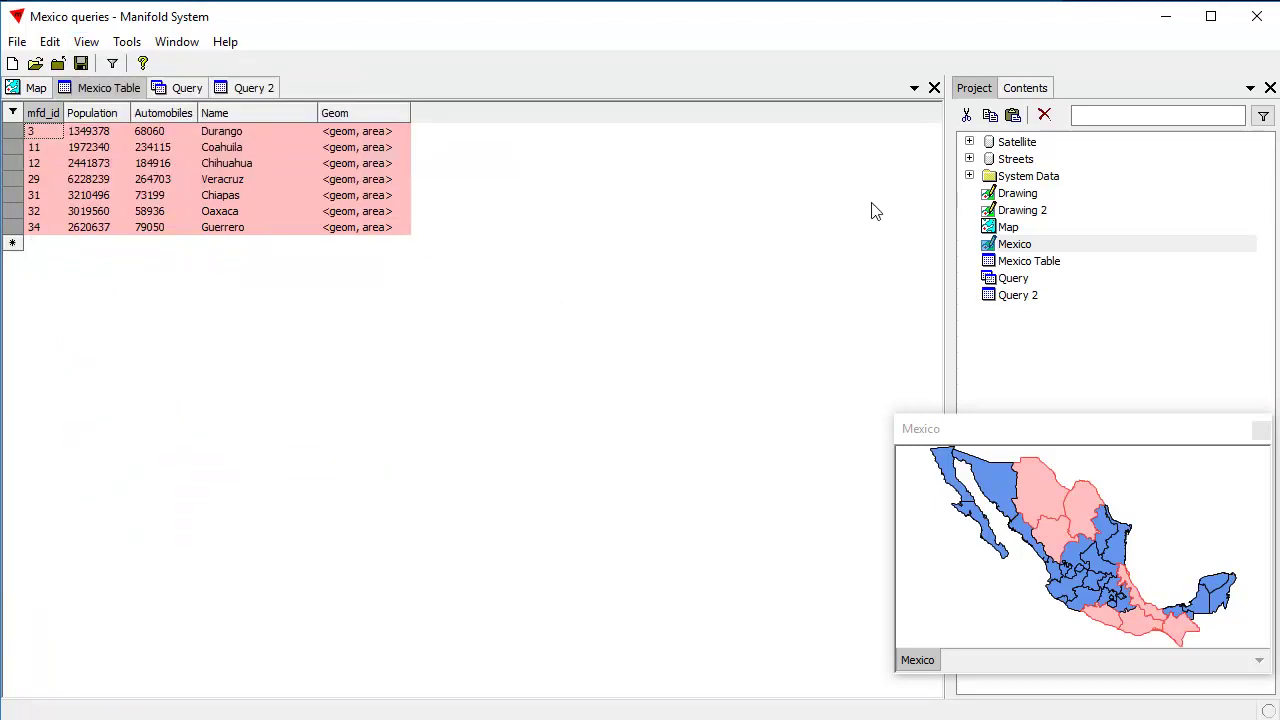
Generate the filter query SELECT * FROM CALL Selection([Mexico Table], TRUE) in a Command window
{"action": "left_click", "coordinate": [86, 42]}
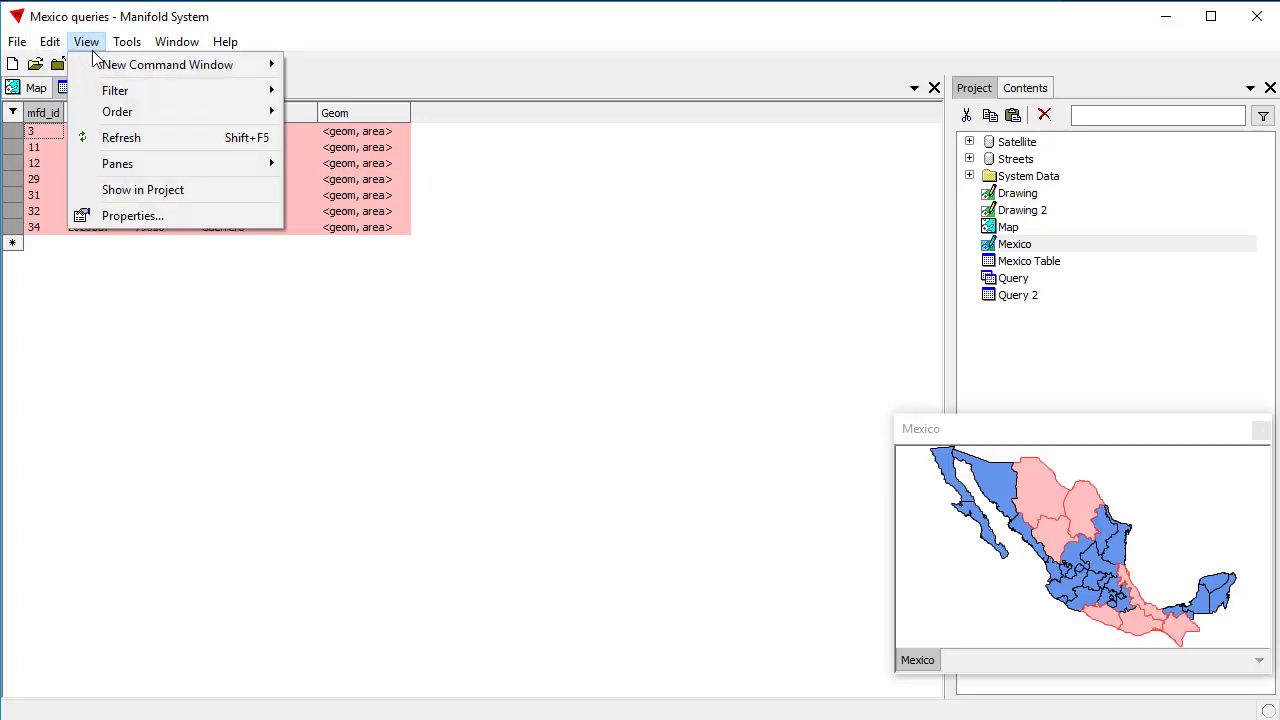
{"action": "mouse_move", "coordinate": [110, 92]}
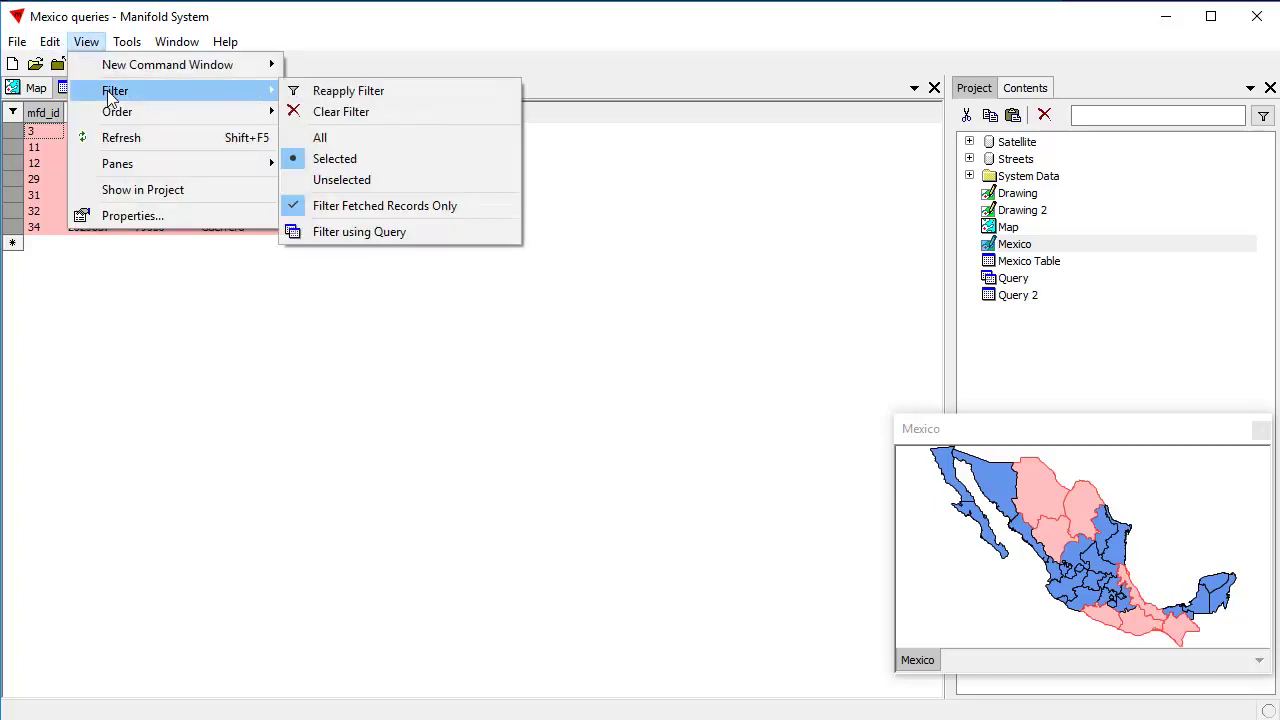
{"action": "left_click", "coordinate": [377, 232]}
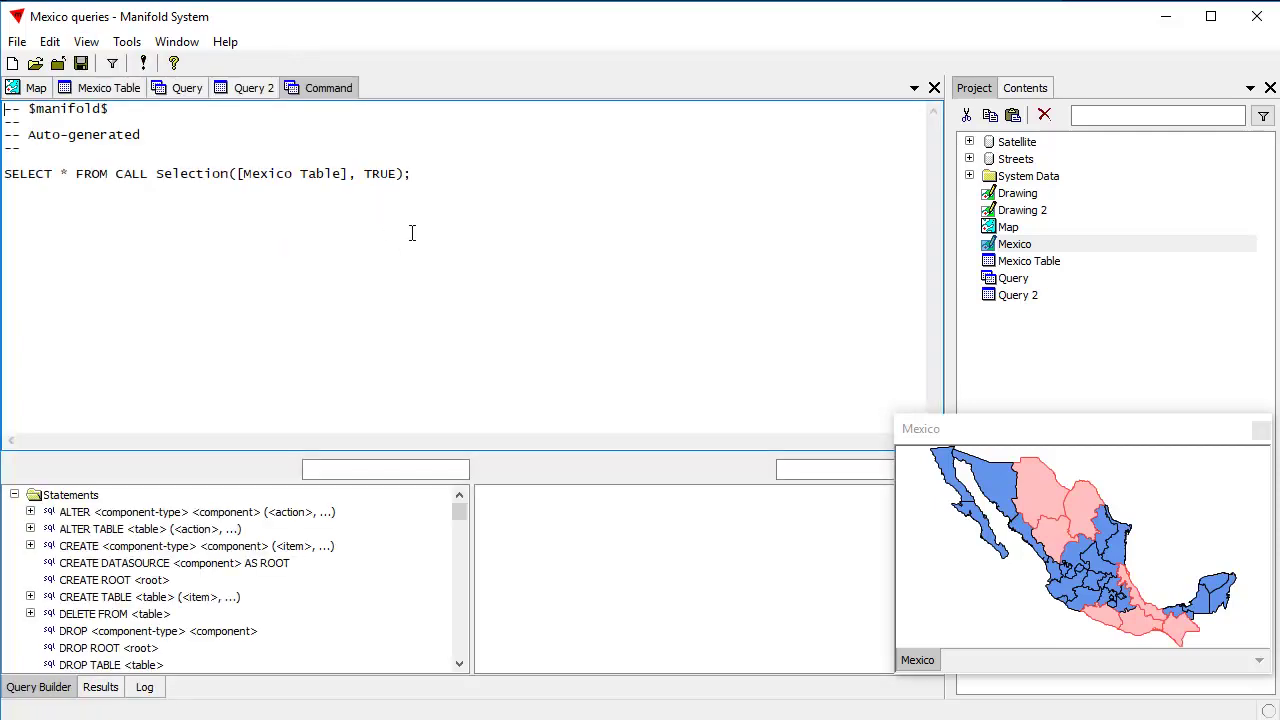
{"action": "left_click_drag", "start_coordinate": [420, 170], "coordinate": [3, 174]}
{"action": "left_click", "coordinate": [124, 229]}
{"action": "left_click", "coordinate": [112, 89]}
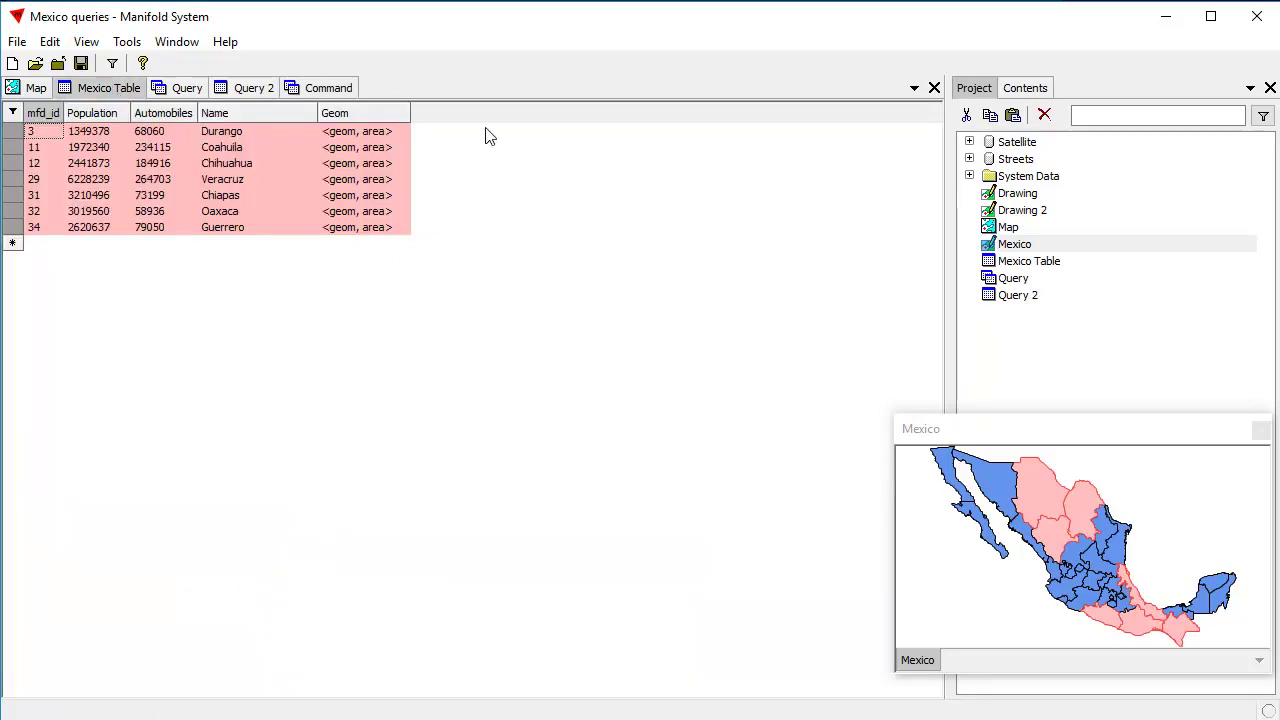
{"action": "left_click", "coordinate": [330, 88]}
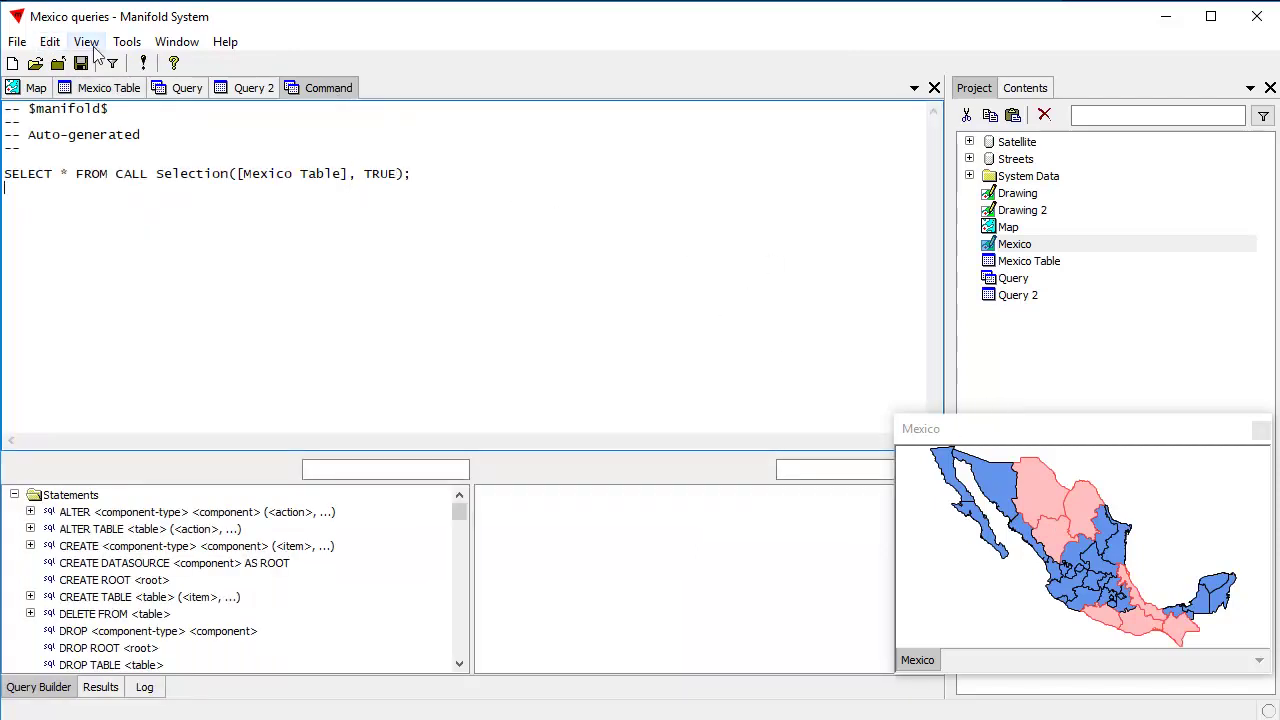
Save the generated selection SQL as a new query, Query 3
{"action": "left_click", "coordinate": [87, 44]}
{"action": "mouse_move", "coordinate": [50, 42]}
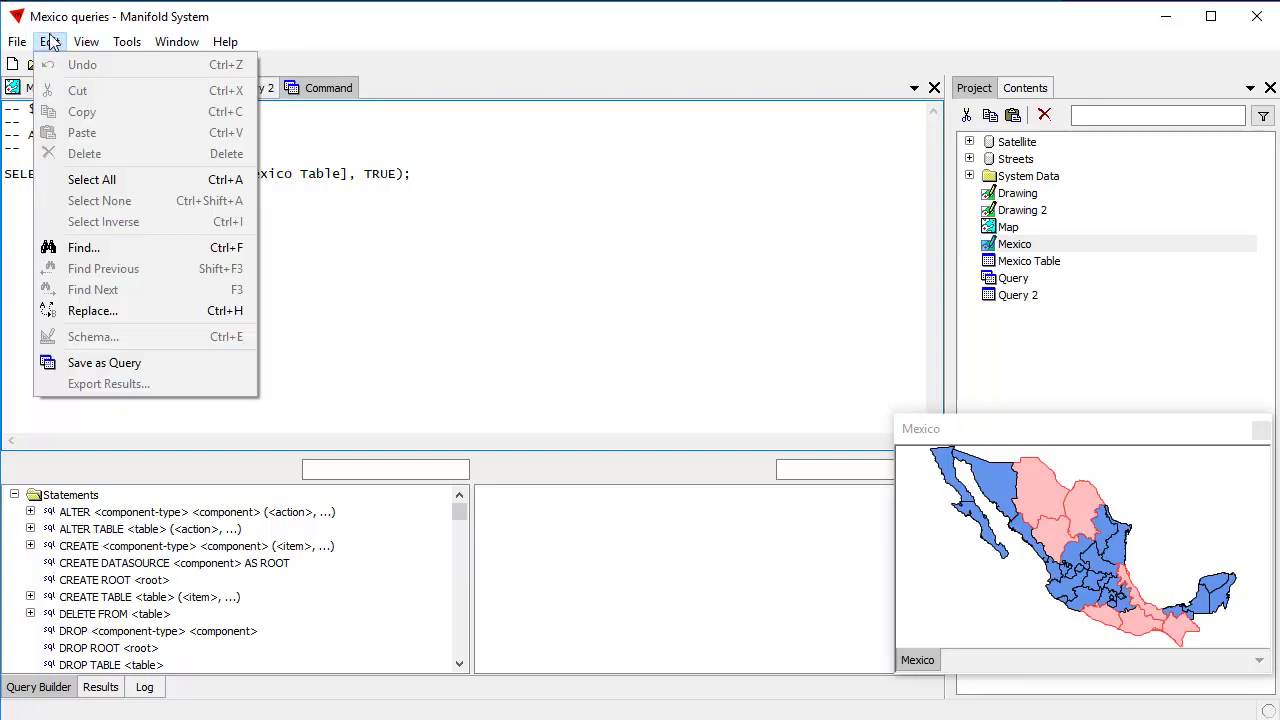
{"action": "left_click", "coordinate": [104, 364]}
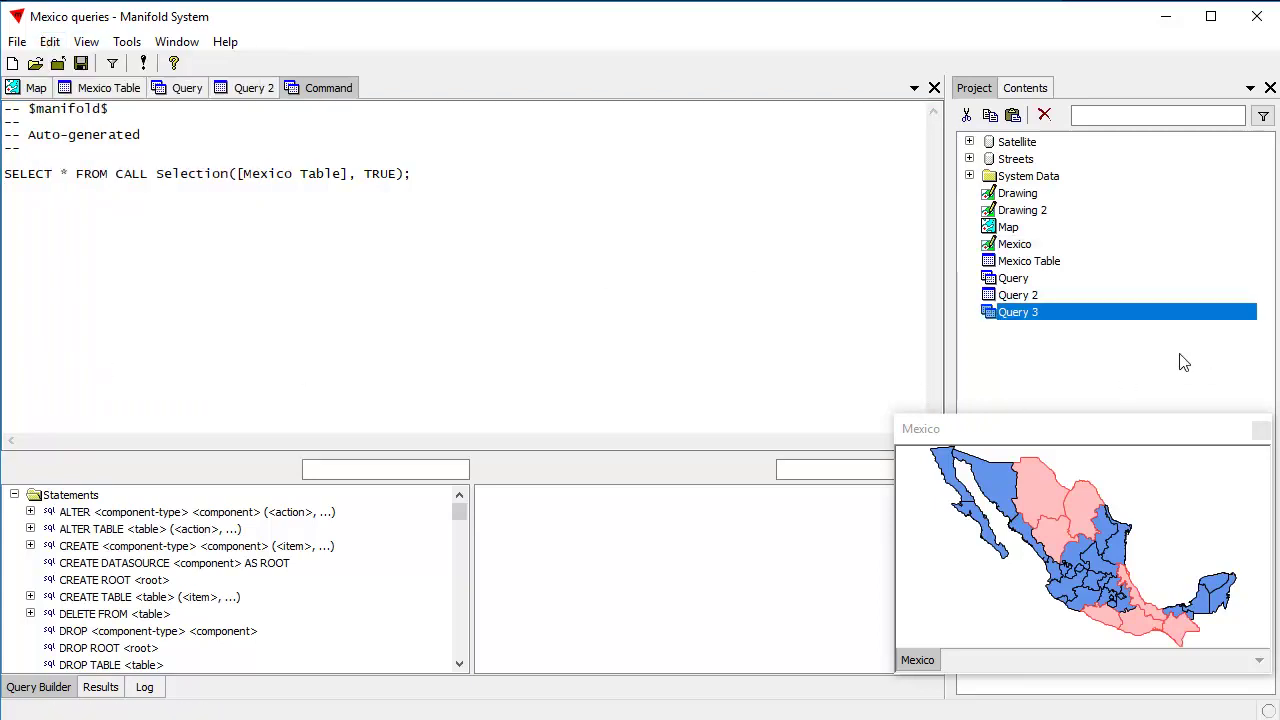
{"action": "left_click", "coordinate": [486, 181]}
{"action": "key", "text": "ctrl+a"}
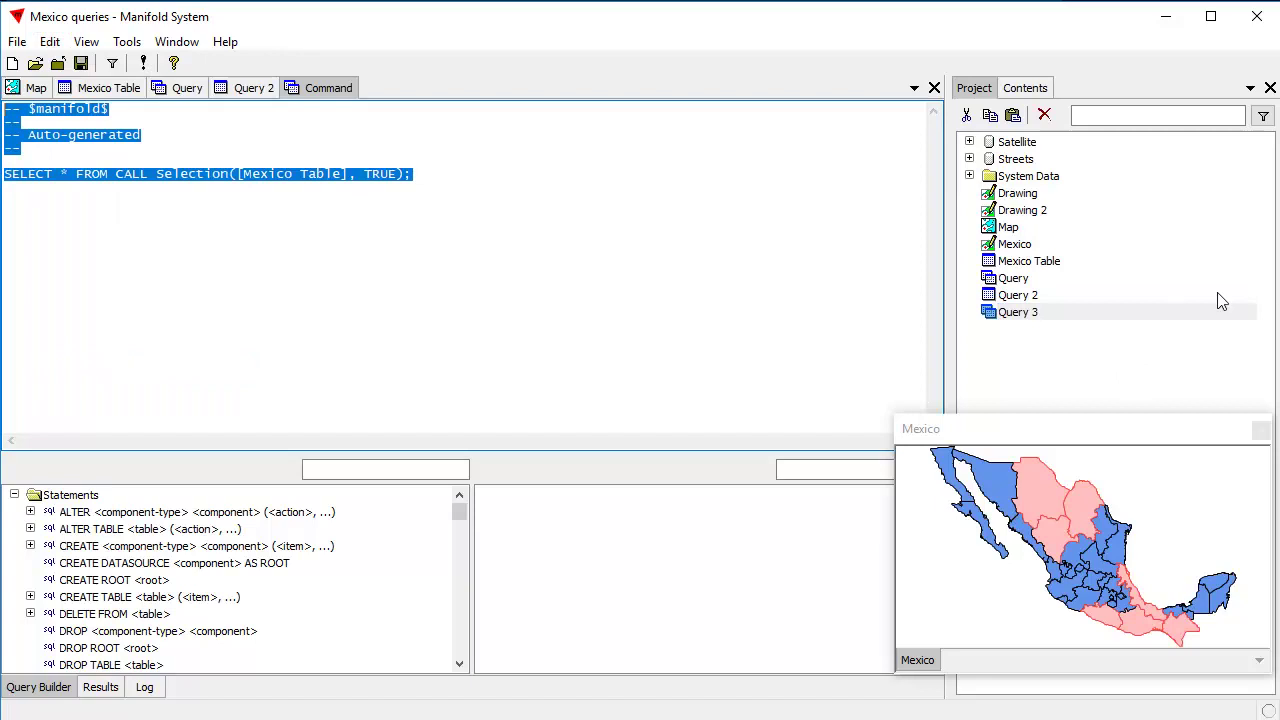
Close the unsaved Command window and open Query 3 from the Project pane
{"action": "left_click", "coordinate": [1058, 317]}
{"action": "left_click", "coordinate": [326, 88]}
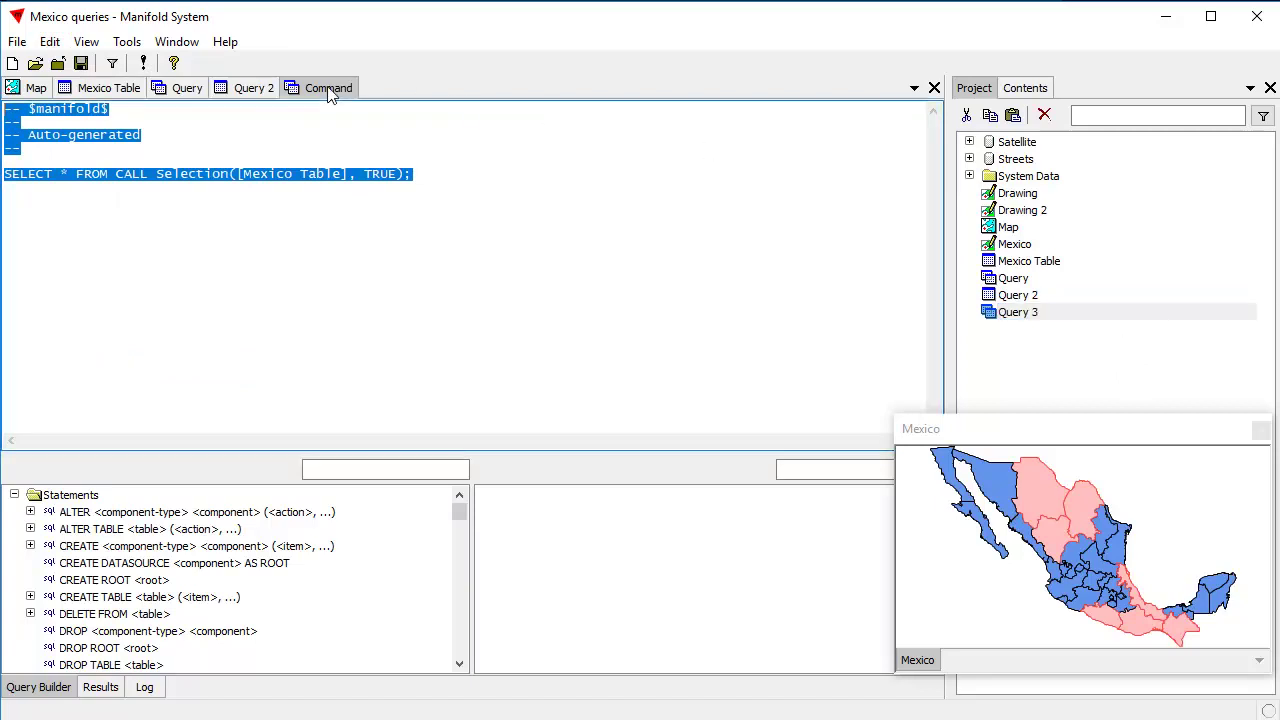
{"action": "left_click", "coordinate": [934, 88]}
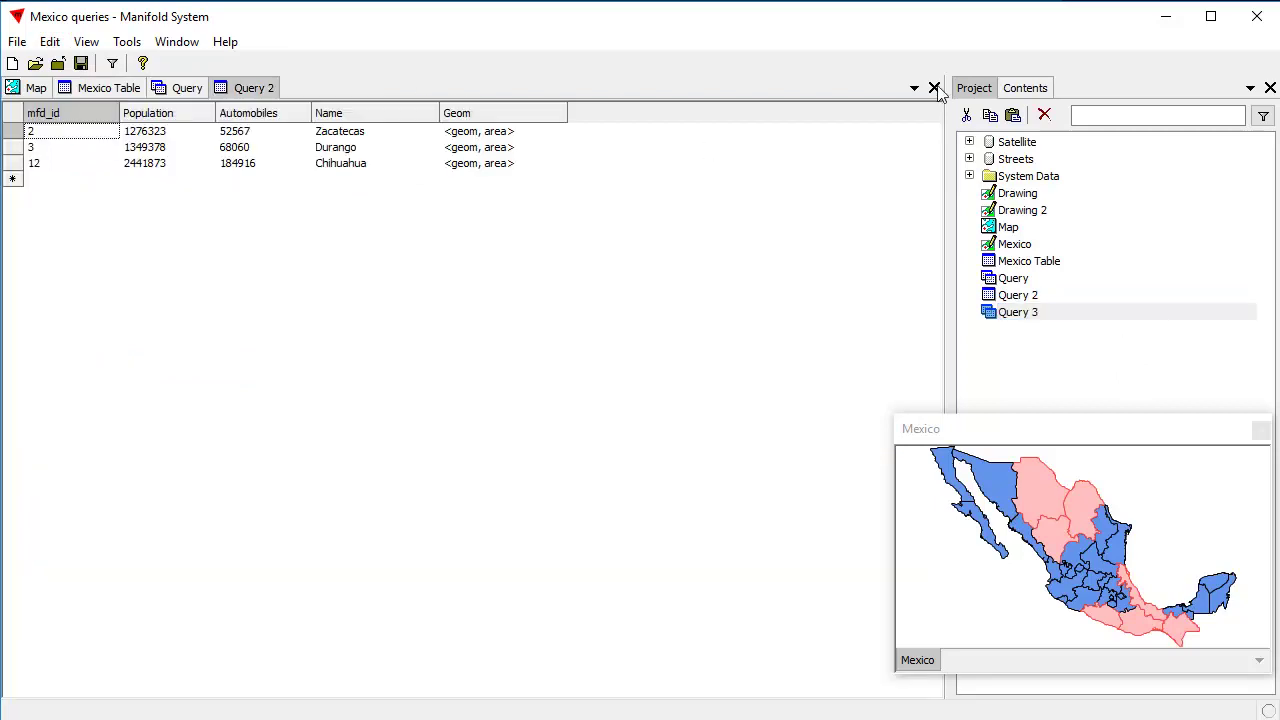
{"action": "double_click", "coordinate": [1020, 313]}
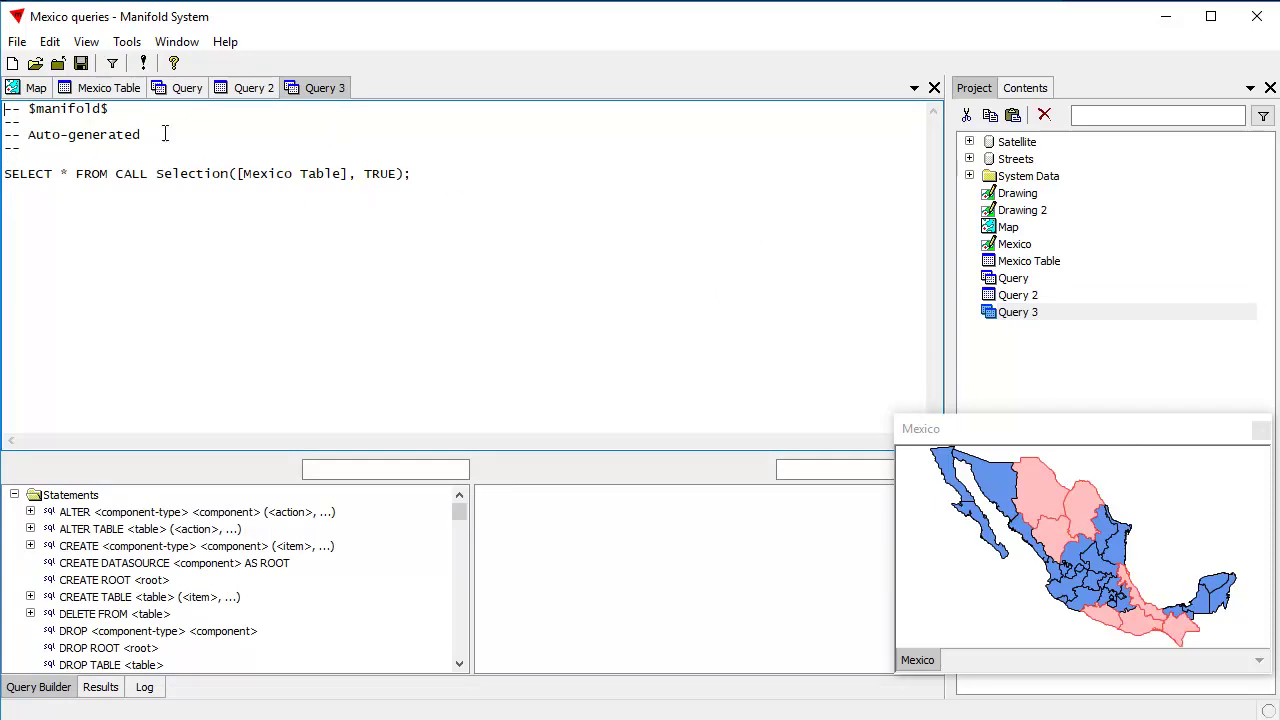
Run Query 3, then clear the selection in the Mexico drawing
{"action": "left_click", "coordinate": [144, 63]}
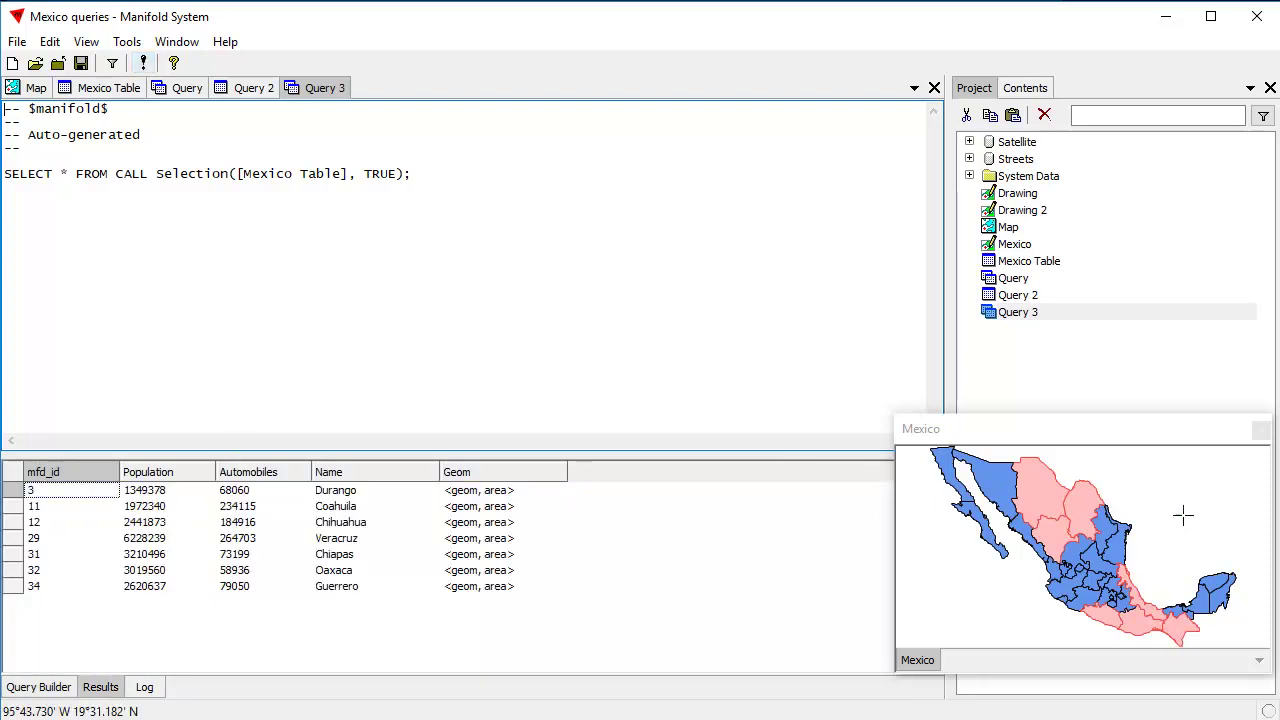
{"action": "left_click", "coordinate": [1015, 430]}
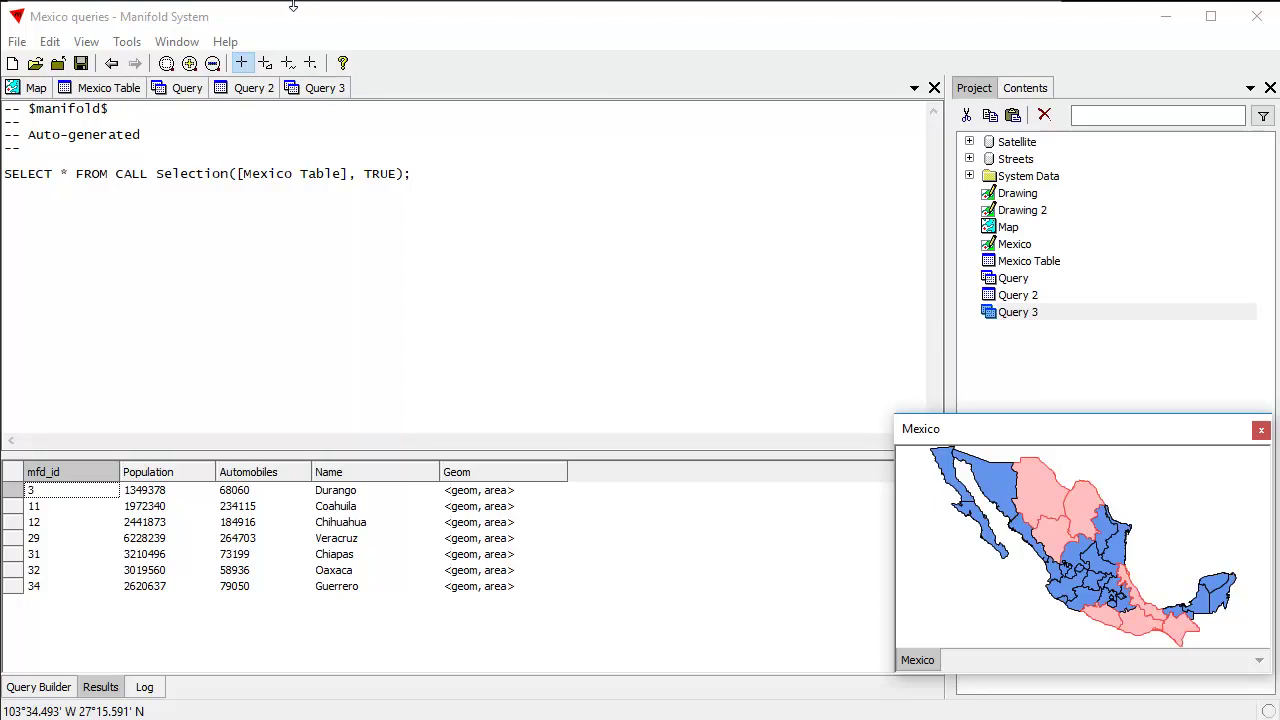
{"action": "left_click", "coordinate": [49, 42]}
{"action": "left_click", "coordinate": [80, 174]}
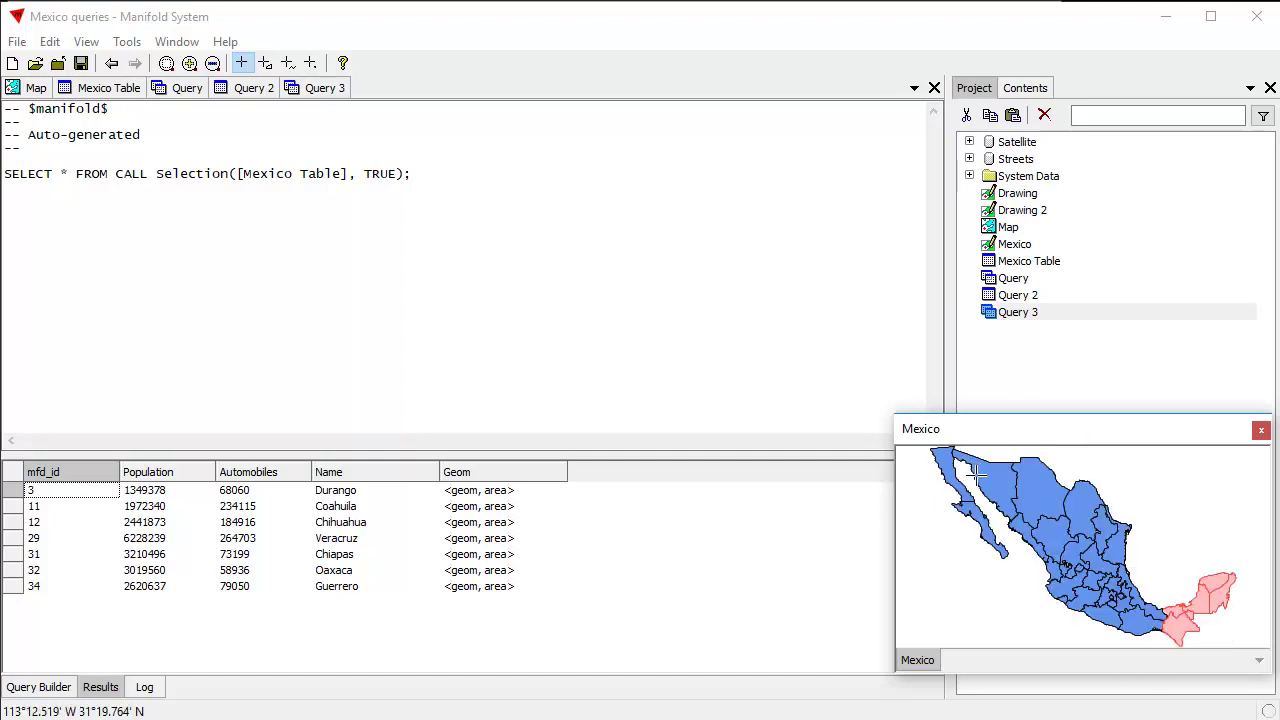
Select Baja California Sur, rerun Query 3 for the new selection, and highlight its SQL
{"action": "left_click", "coordinate": [980, 533], "text": "ctrl"}
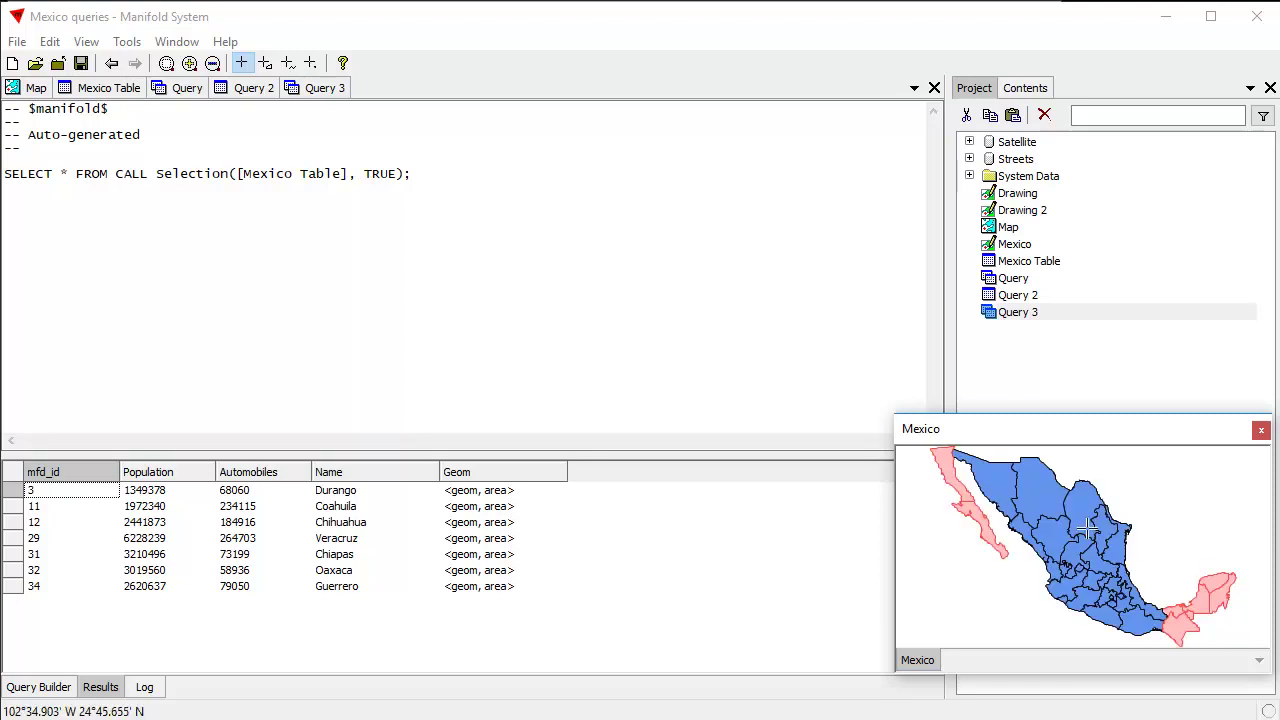
{"action": "left_click", "coordinate": [306, 88]}
{"action": "left_click", "coordinate": [145, 63]}
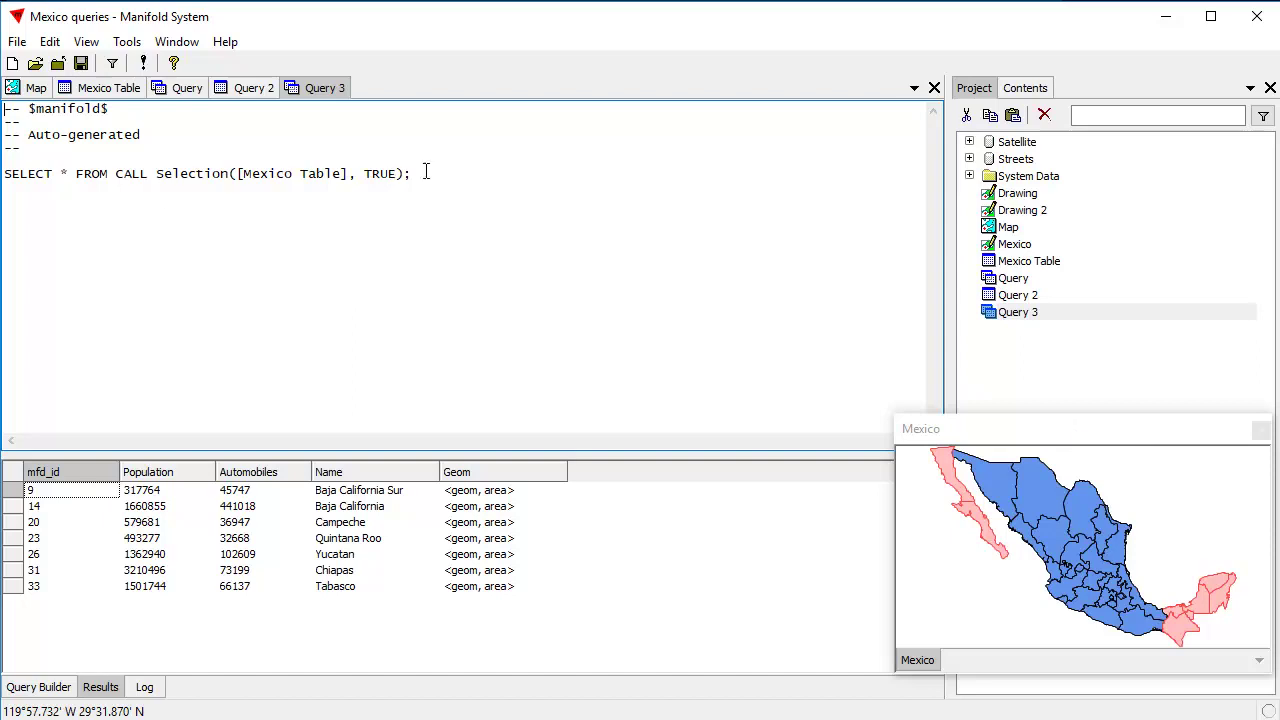
{"action": "left_click_drag", "start_coordinate": [436, 172], "coordinate": [28, 134]}
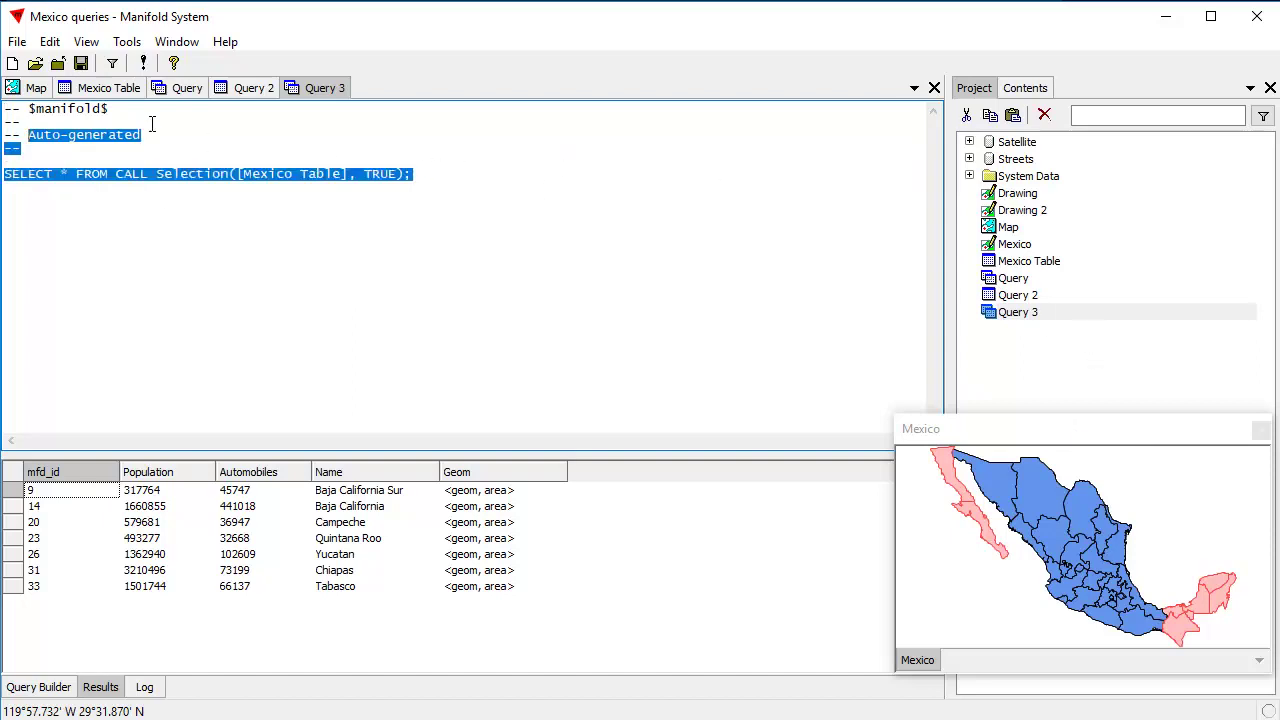
Create Drawing 3 from Query 3 using the WGS 84 / Pseudo-Mercator coordinate system
{"action": "left_click", "coordinate": [33, 88]}
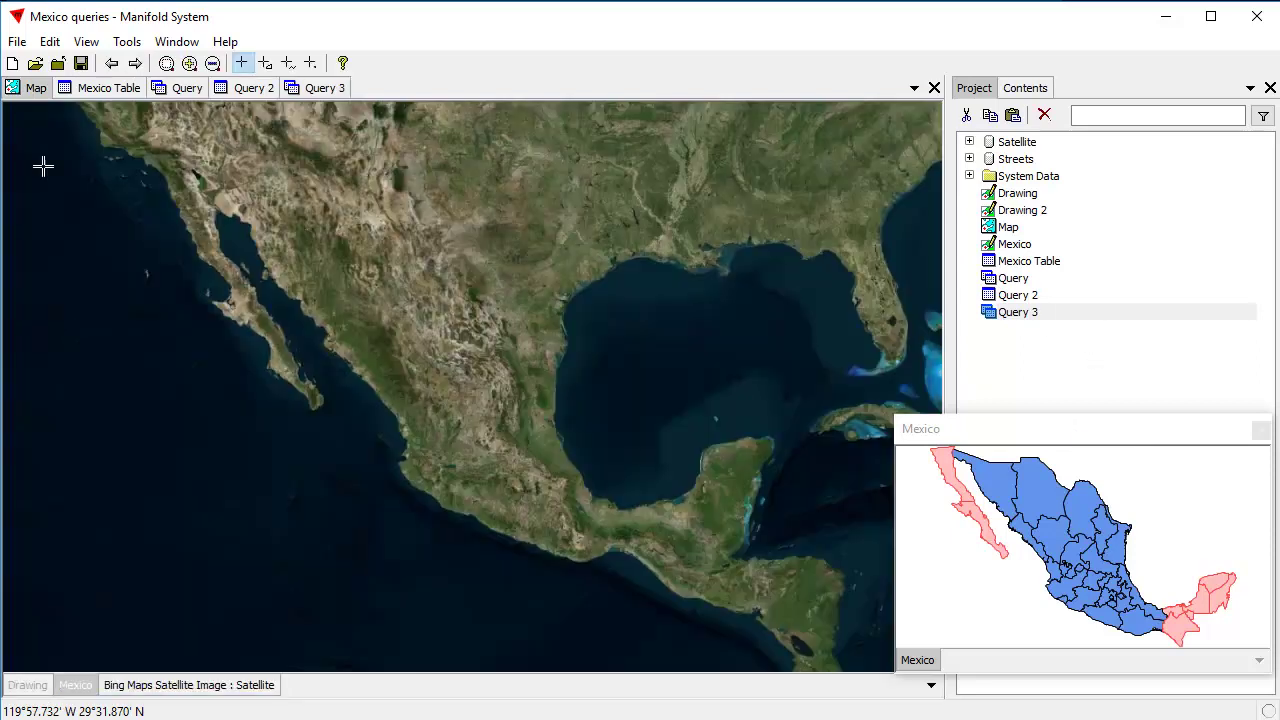
{"action": "left_click", "coordinate": [1040, 313]}
{"action": "right_click", "coordinate": [1047, 314]}
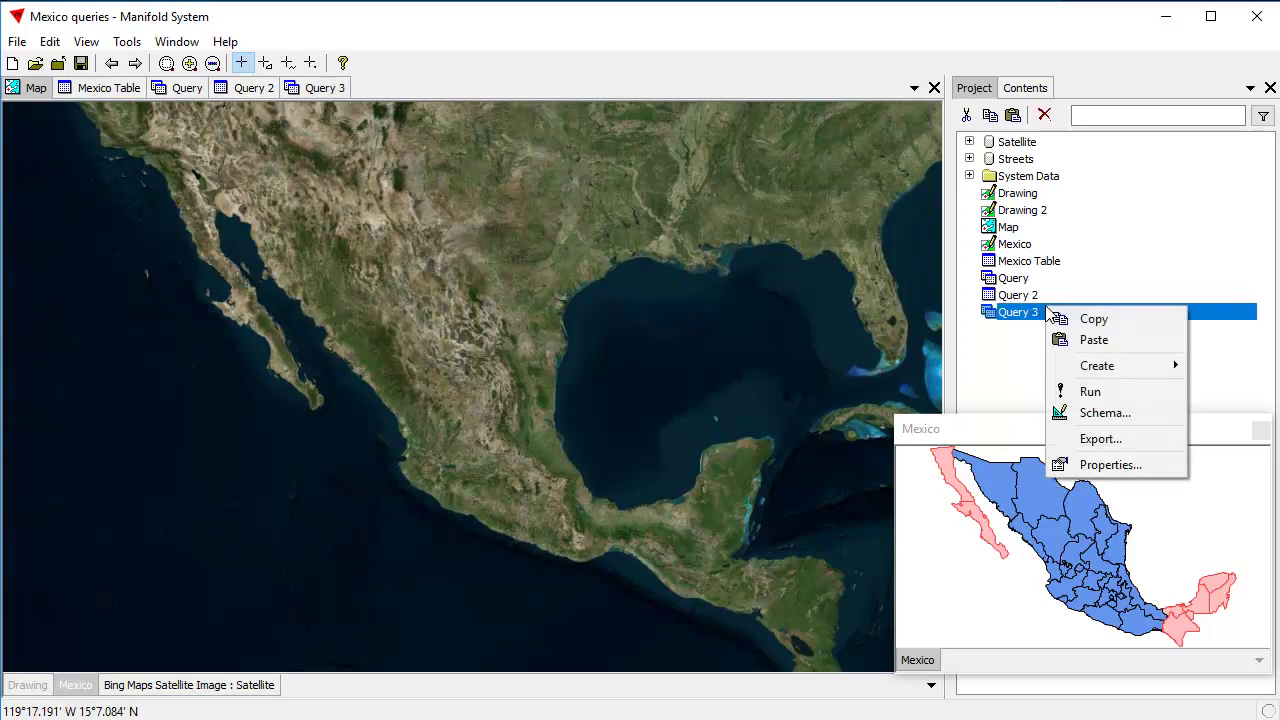
{"action": "mouse_move", "coordinate": [1088, 367]}
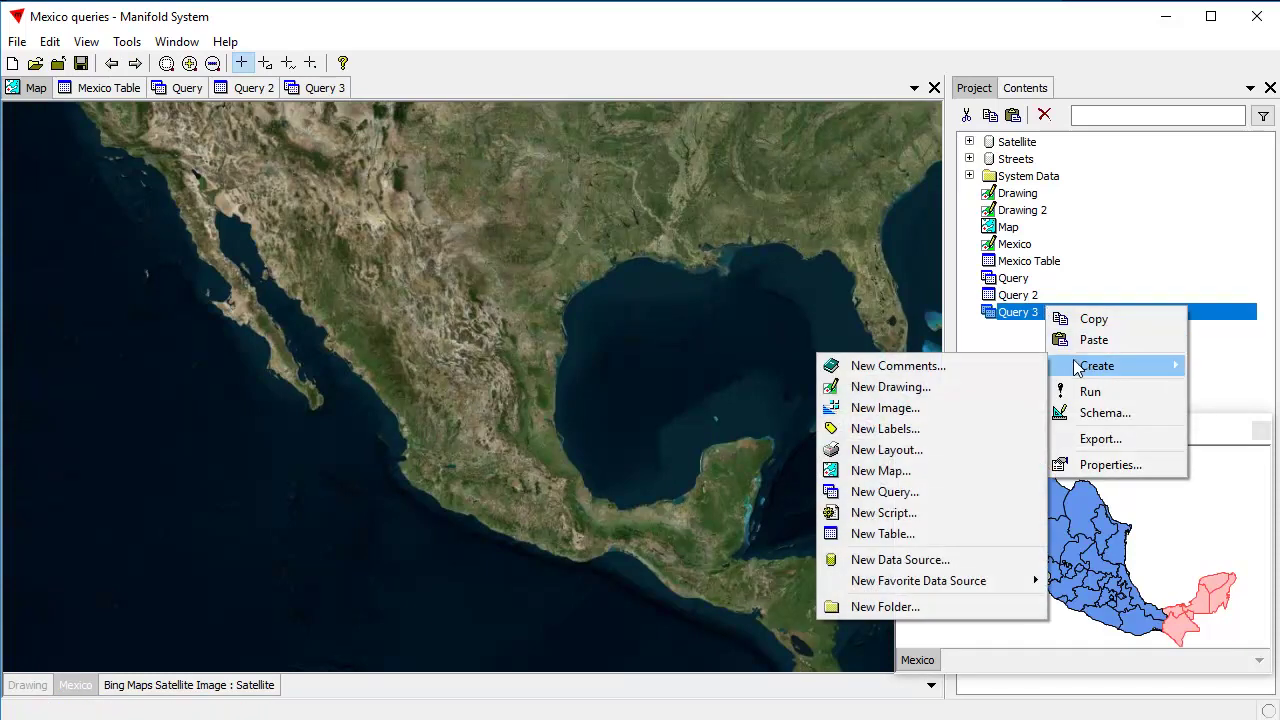
{"action": "left_click", "coordinate": [890, 387]}
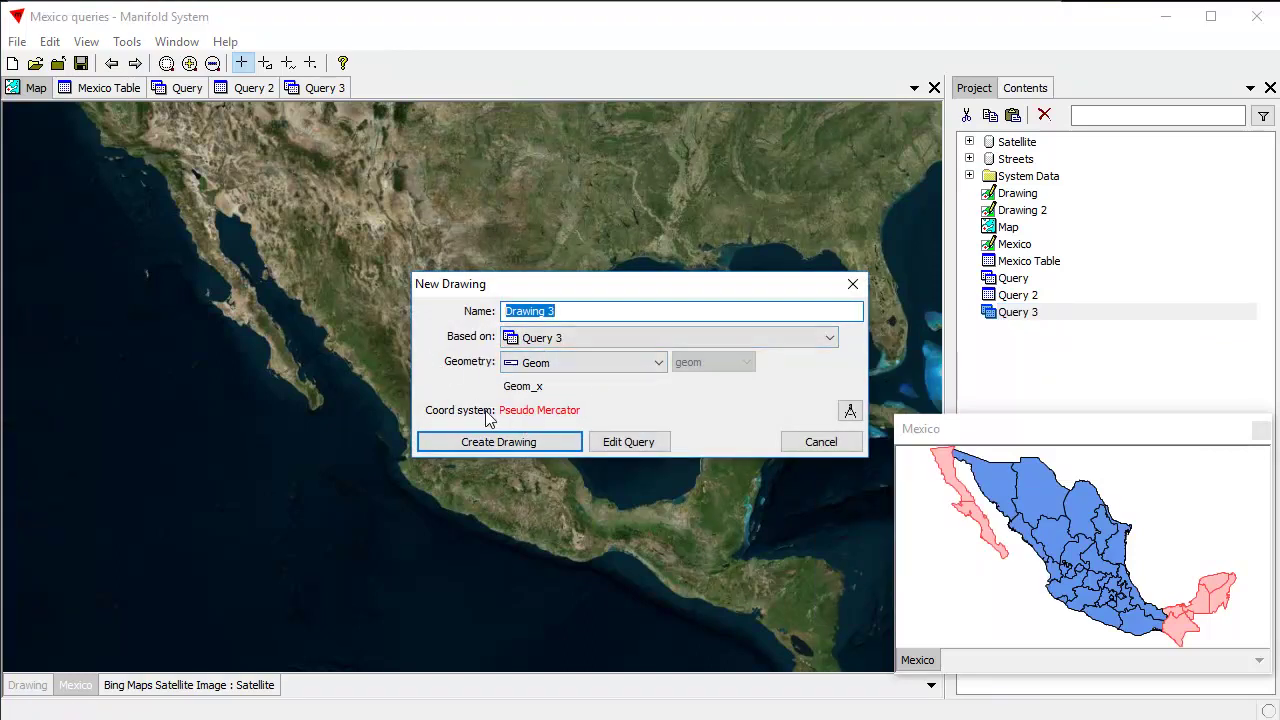
{"action": "left_click", "coordinate": [850, 410]}
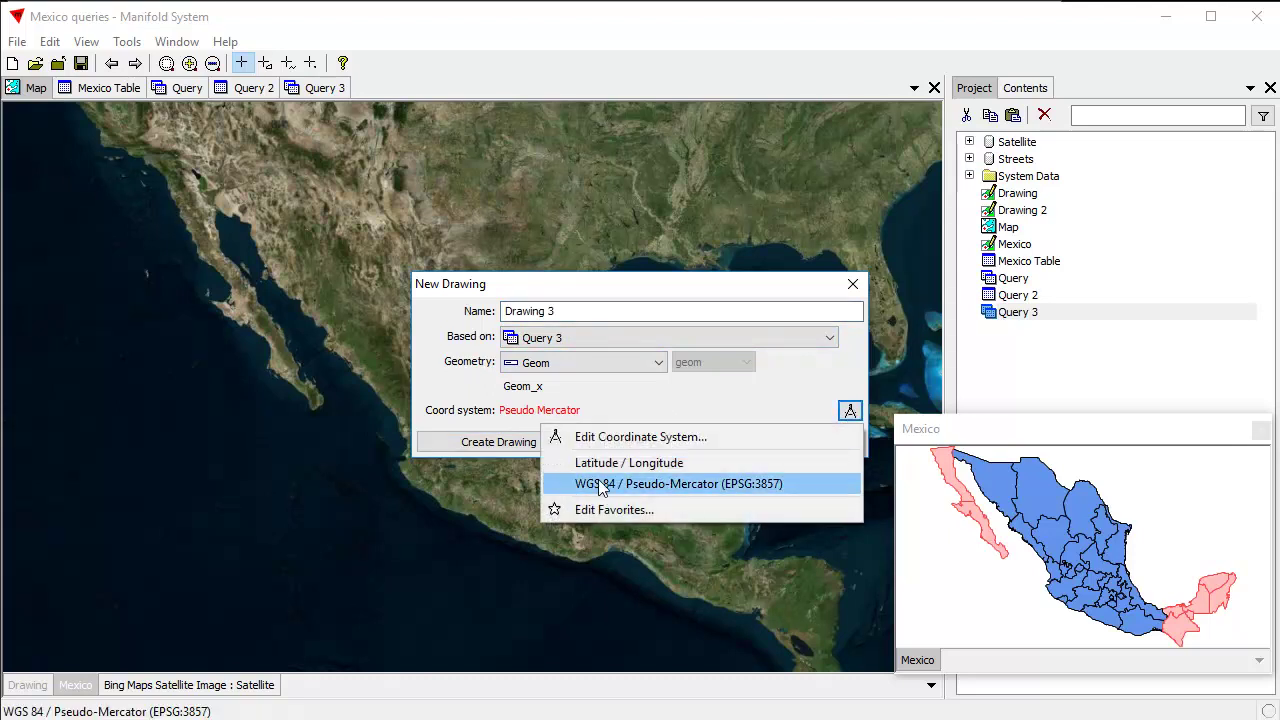
{"action": "left_click", "coordinate": [590, 484]}
{"action": "left_click", "coordinate": [500, 441]}
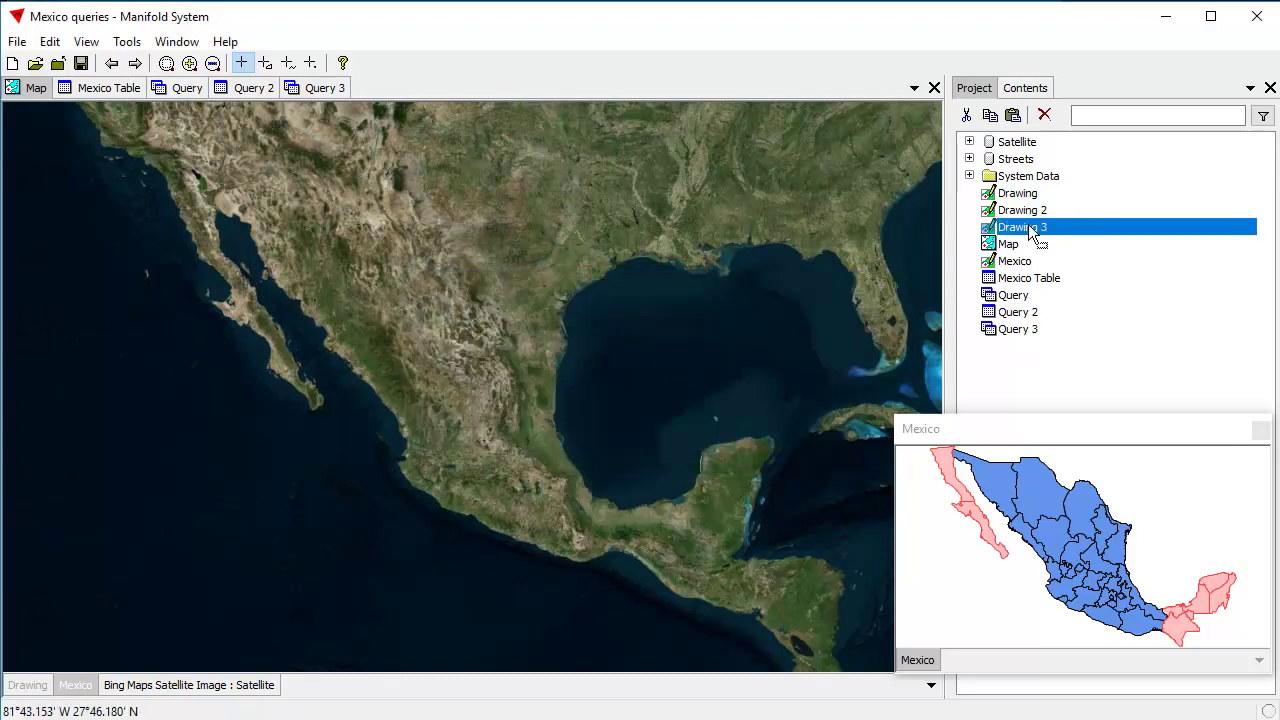
Drop Drawing 3 onto the satellite map as a new layer
{"action": "left_click_drag", "start_coordinate": [1054, 231], "coordinate": [912, 245]}
{"action": "left_click_drag", "start_coordinate": [368, 354], "coordinate": [368, 354]}
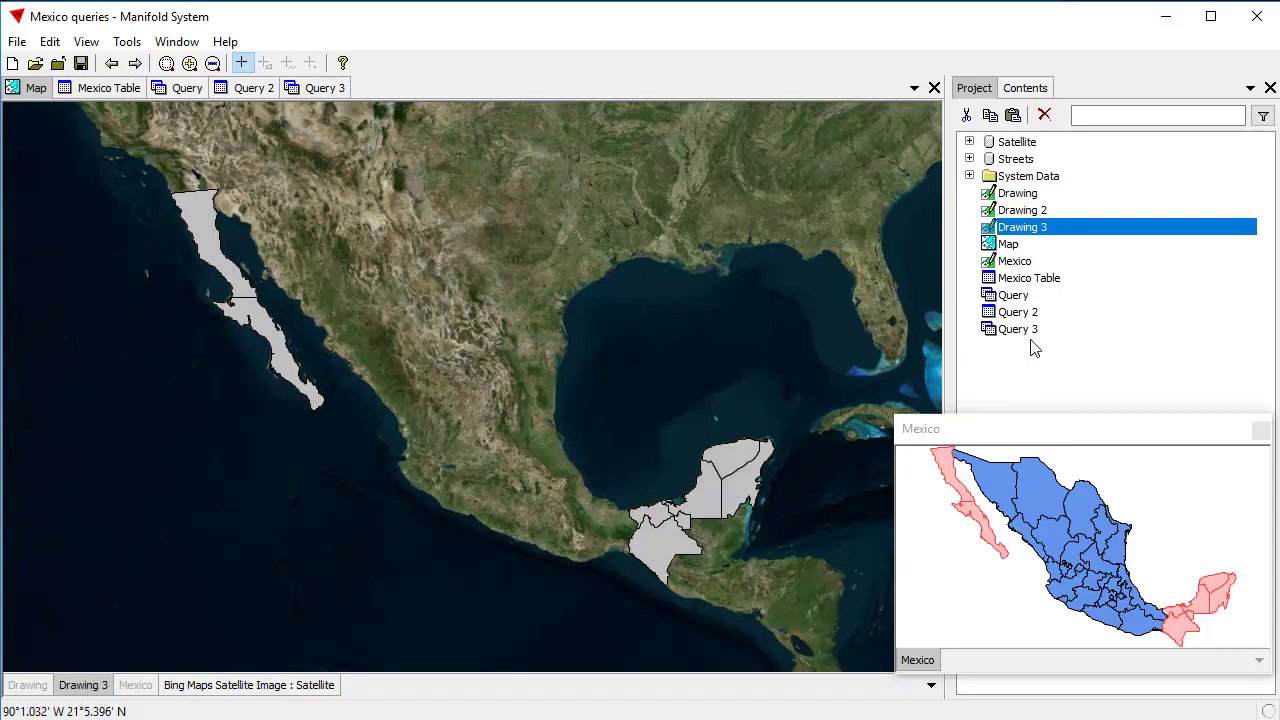
{"action": "left_click", "coordinate": [995, 430]}
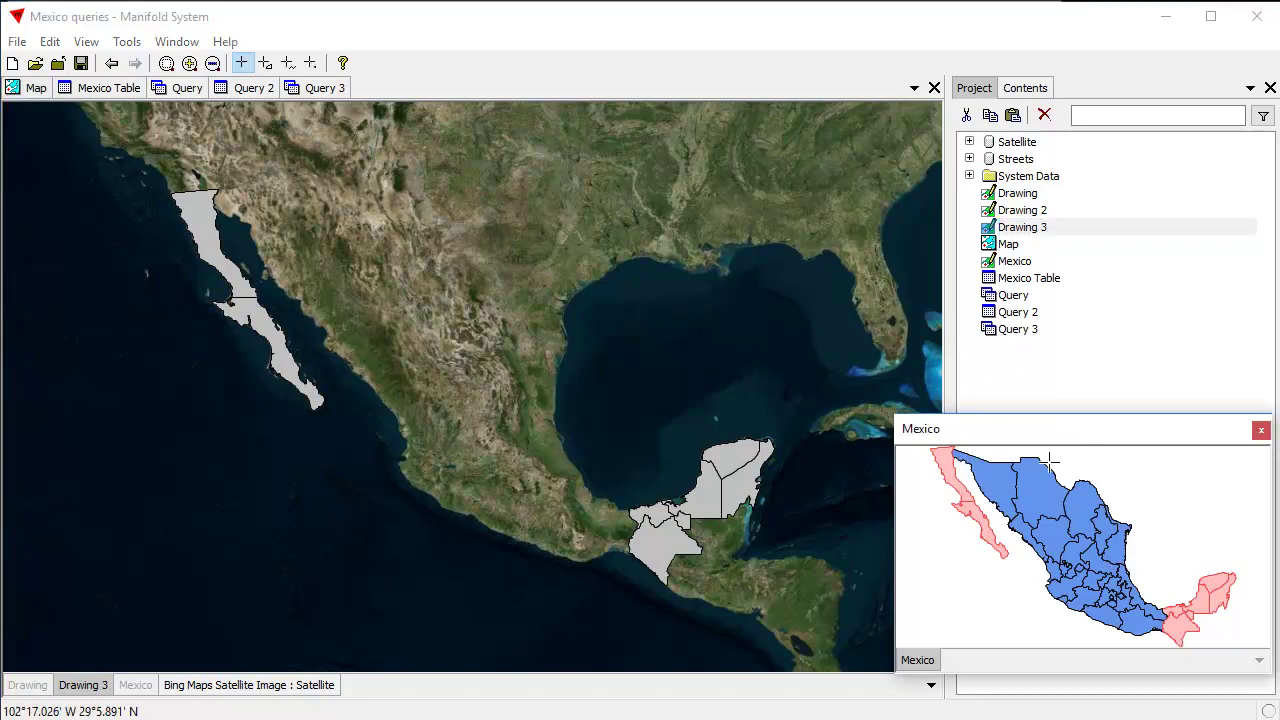
Select None in the Mexico drawing and refresh the map so Drawing 3 shows nothing
{"action": "left_click", "coordinate": [56, 43]}
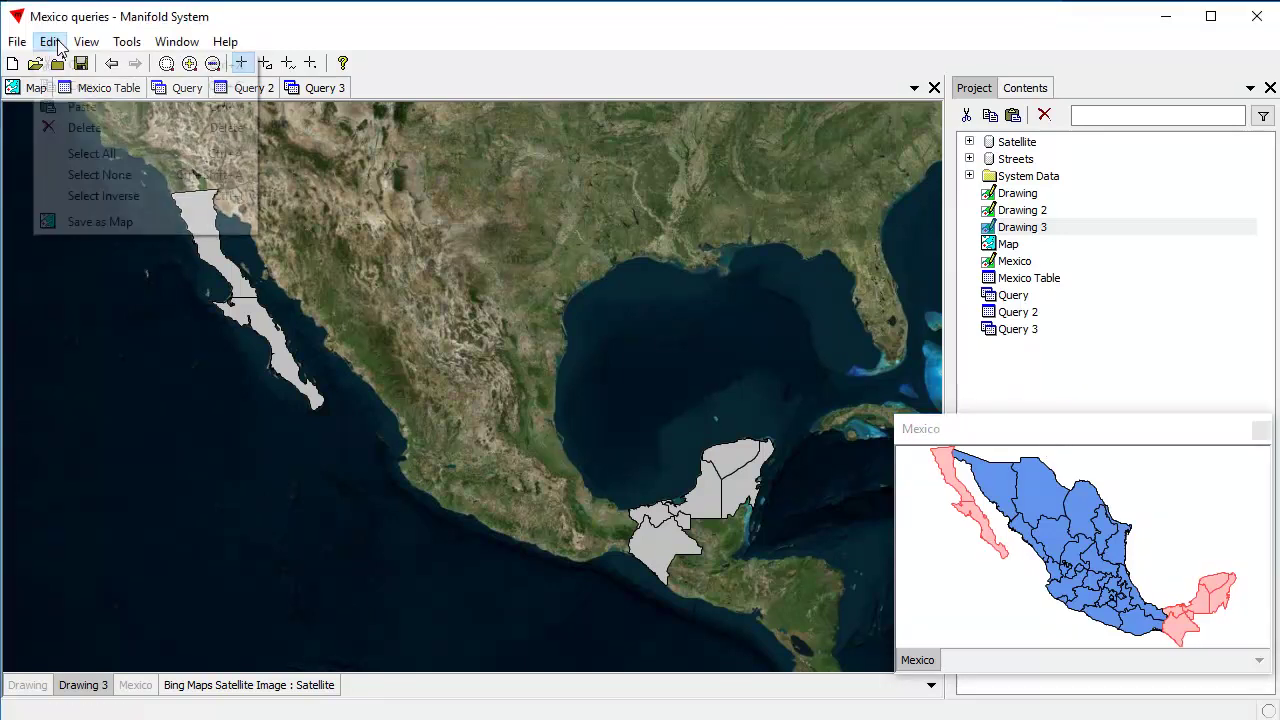
{"action": "left_click", "coordinate": [92, 175]}
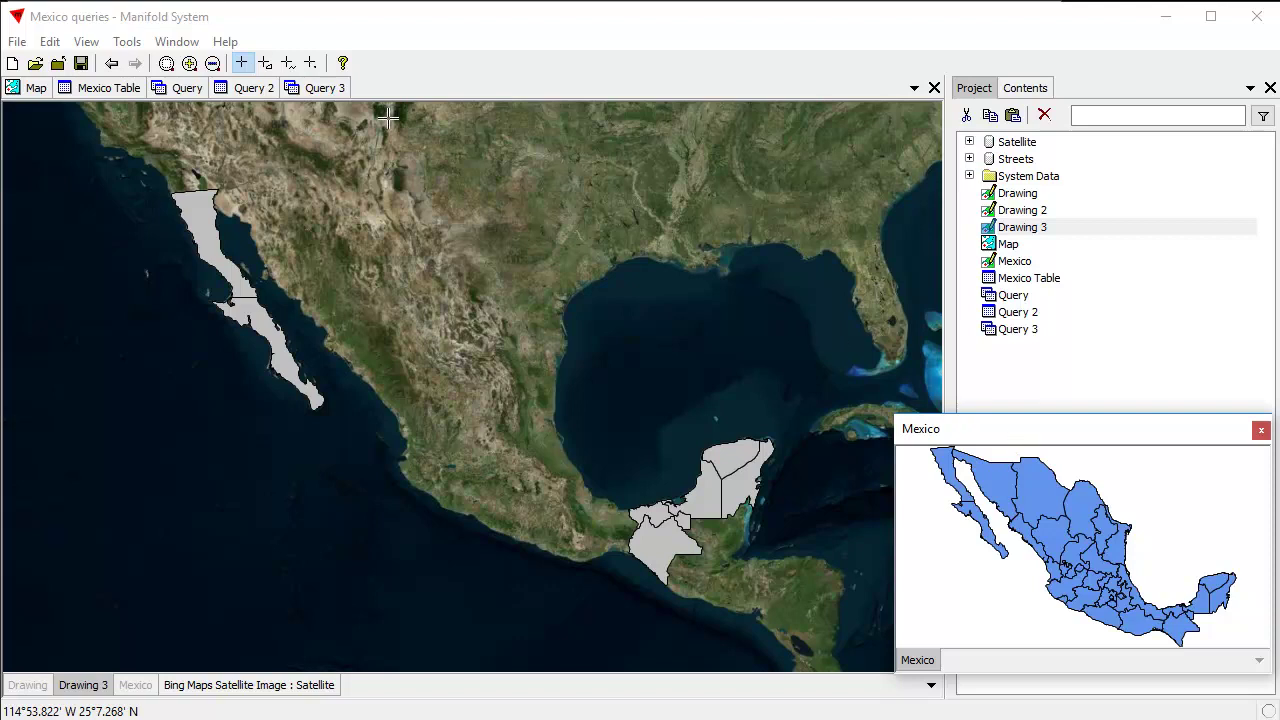
{"action": "left_click", "coordinate": [96, 685]}
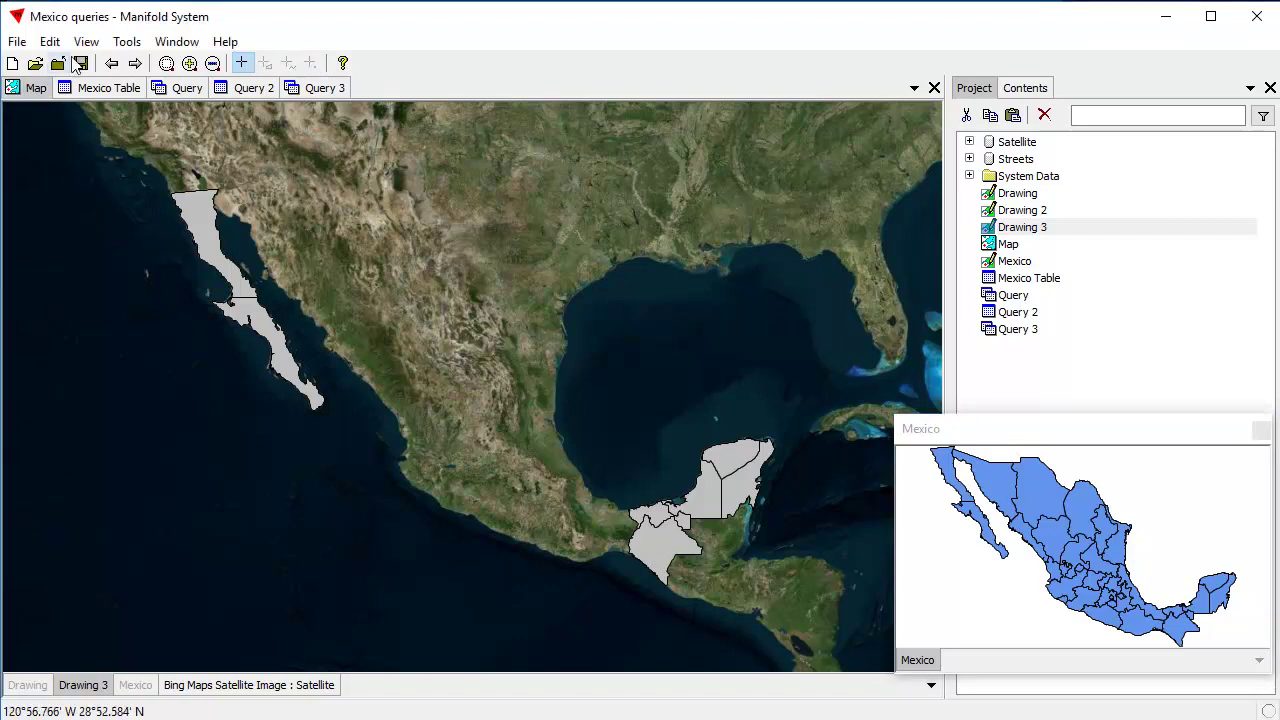
{"action": "left_click", "coordinate": [86, 41]}
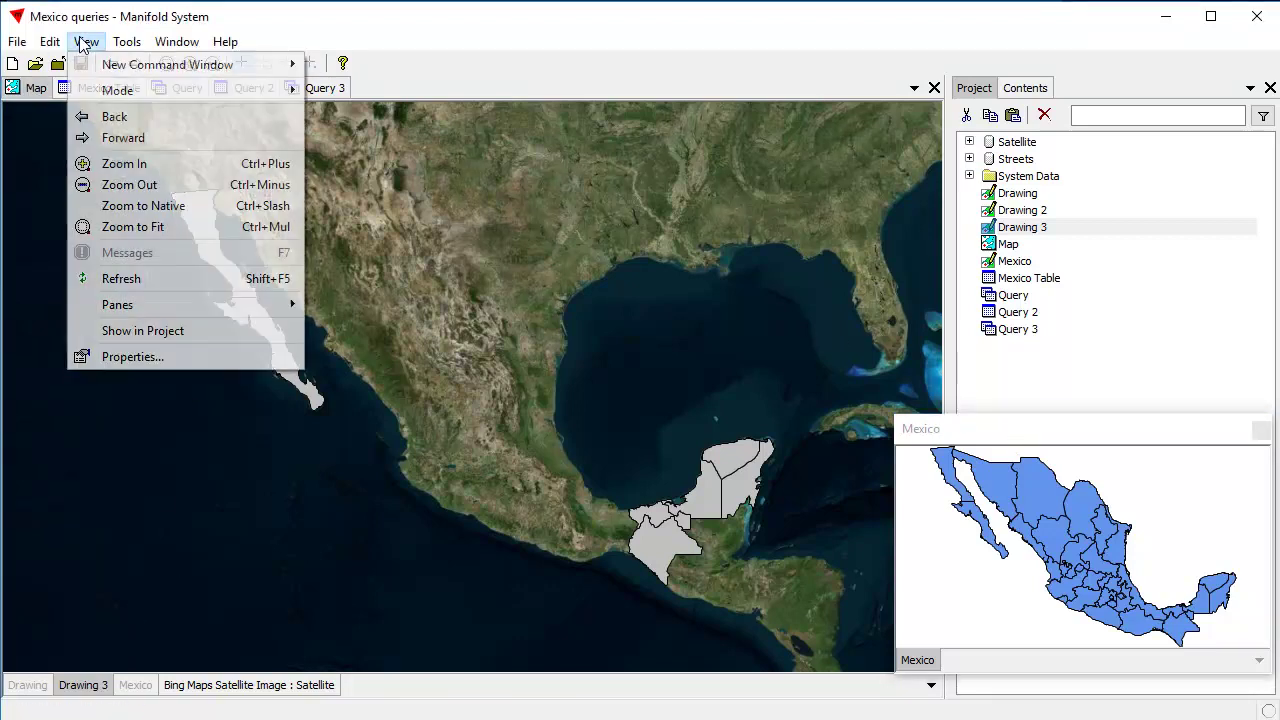
{"action": "left_click", "coordinate": [121, 278]}
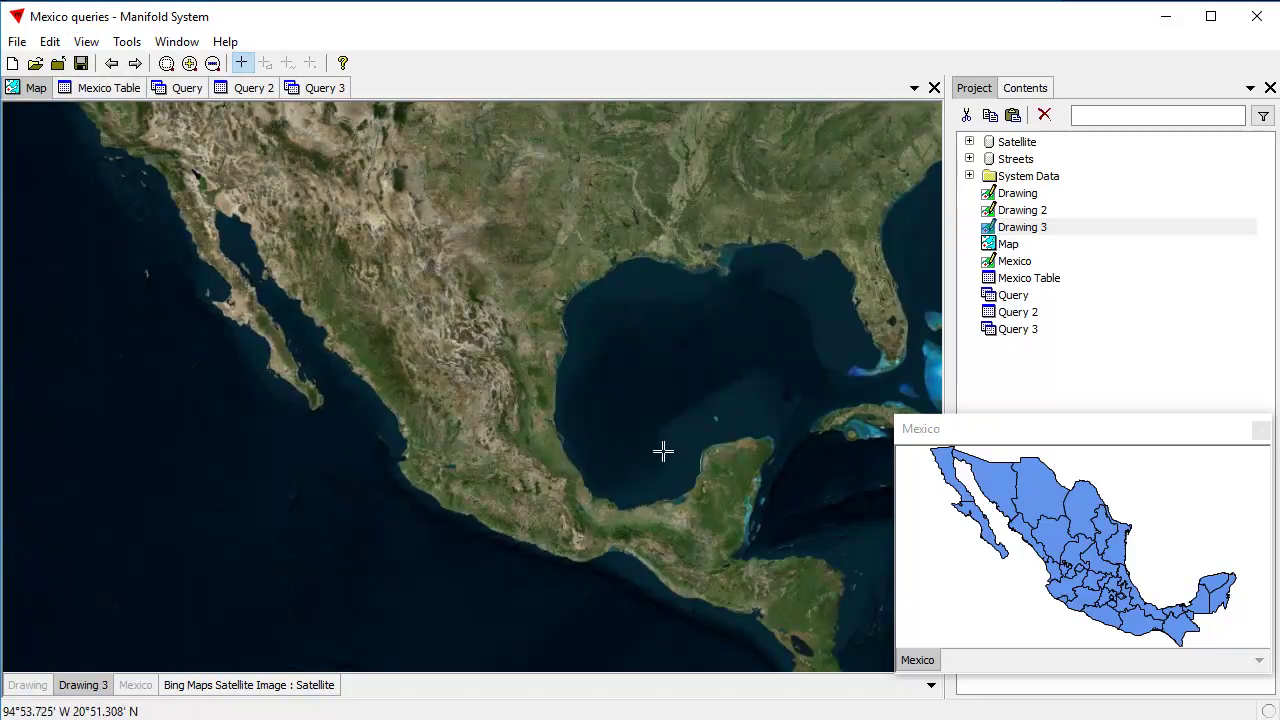
{"action": "left_click", "coordinate": [1022, 445]}
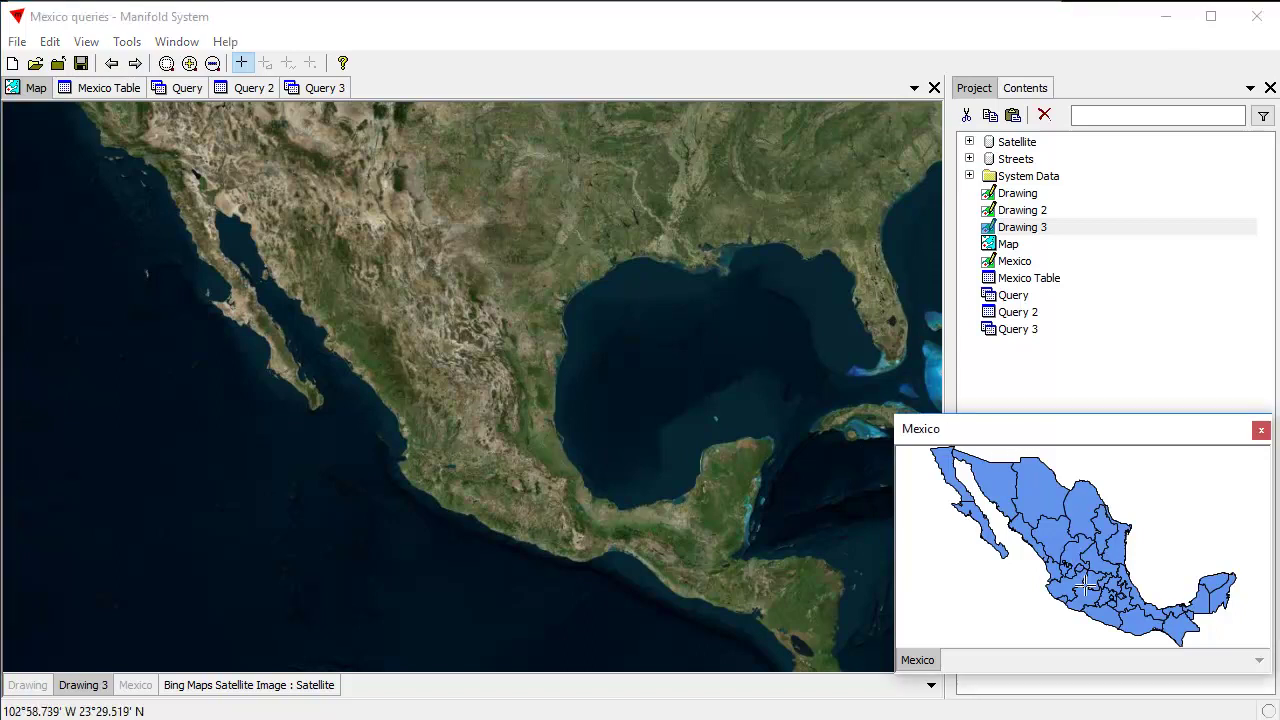
Select Sonora and the western and southern coastal states through Oaxaca in the Mexico panel
{"action": "key", "text": "super"}
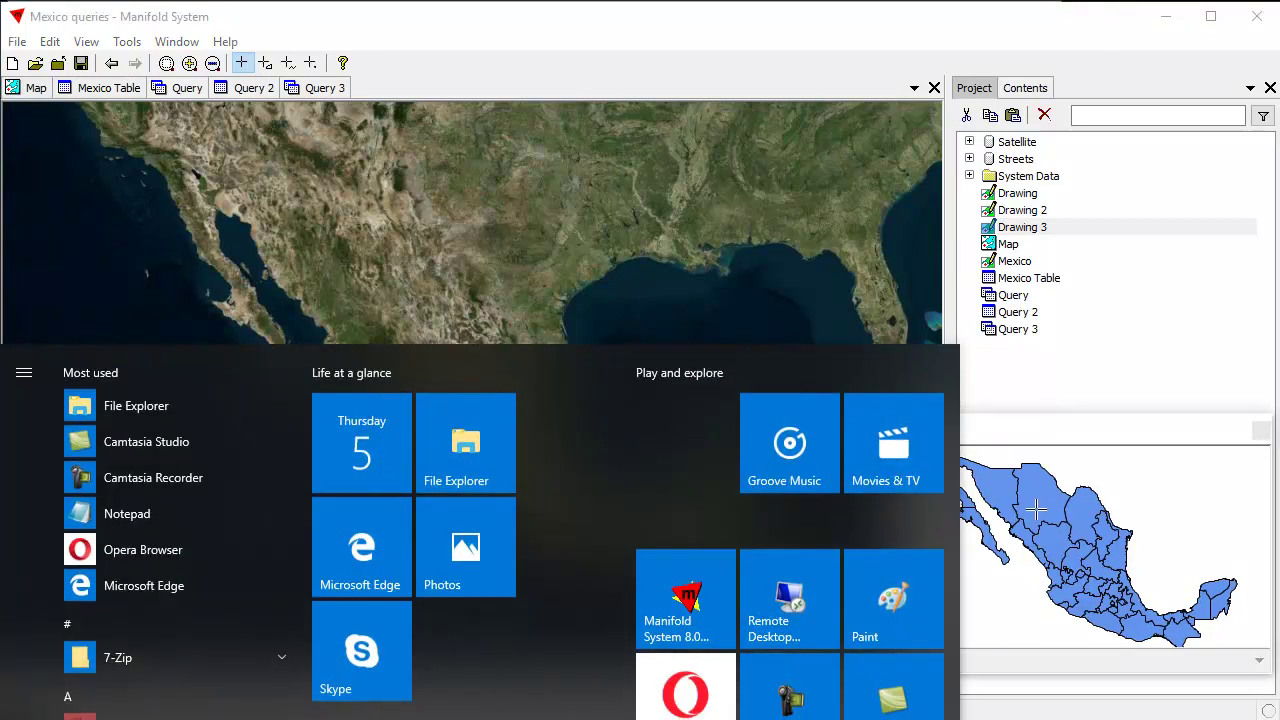
{"action": "key", "text": "super"}
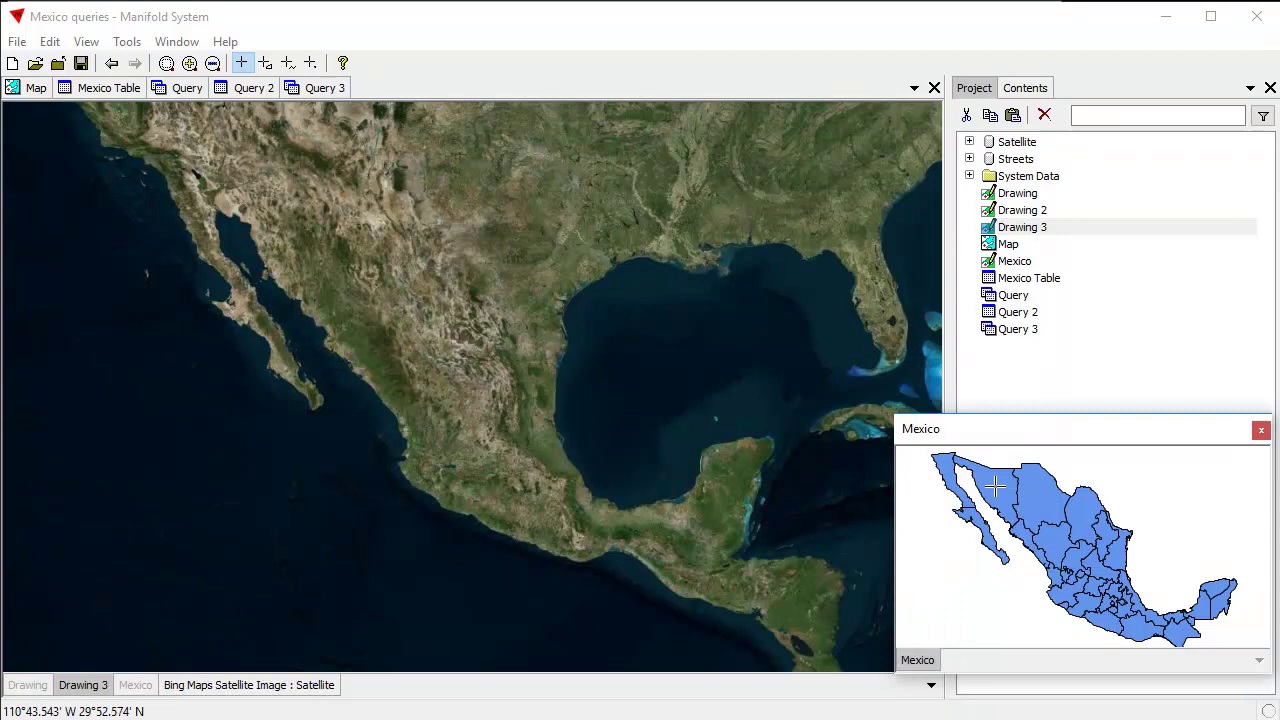
{"action": "left_click", "coordinate": [997, 485]}
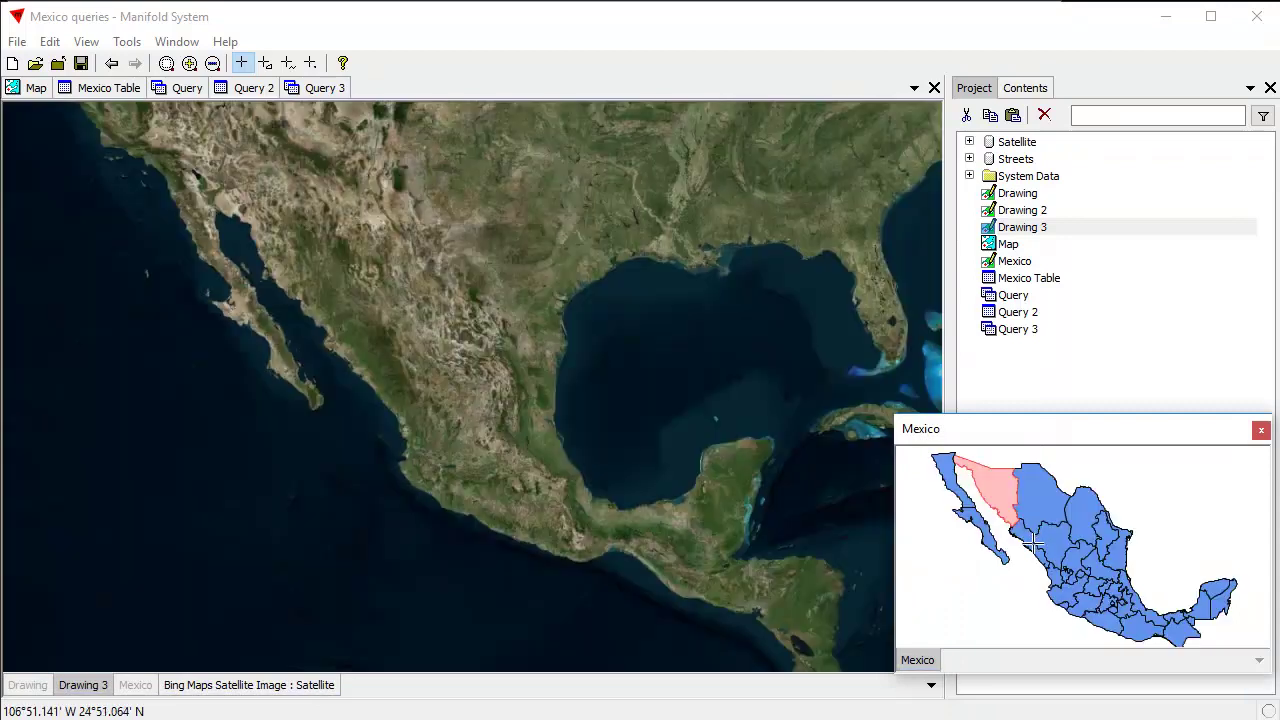
{"action": "left_click", "coordinate": [1055, 572]}
{"action": "left_click", "coordinate": [1063, 583]}
{"action": "left_click", "coordinate": [1085, 600]}
{"action": "left_click", "coordinate": [1109, 620]}
{"action": "left_click", "coordinate": [1143, 632]}
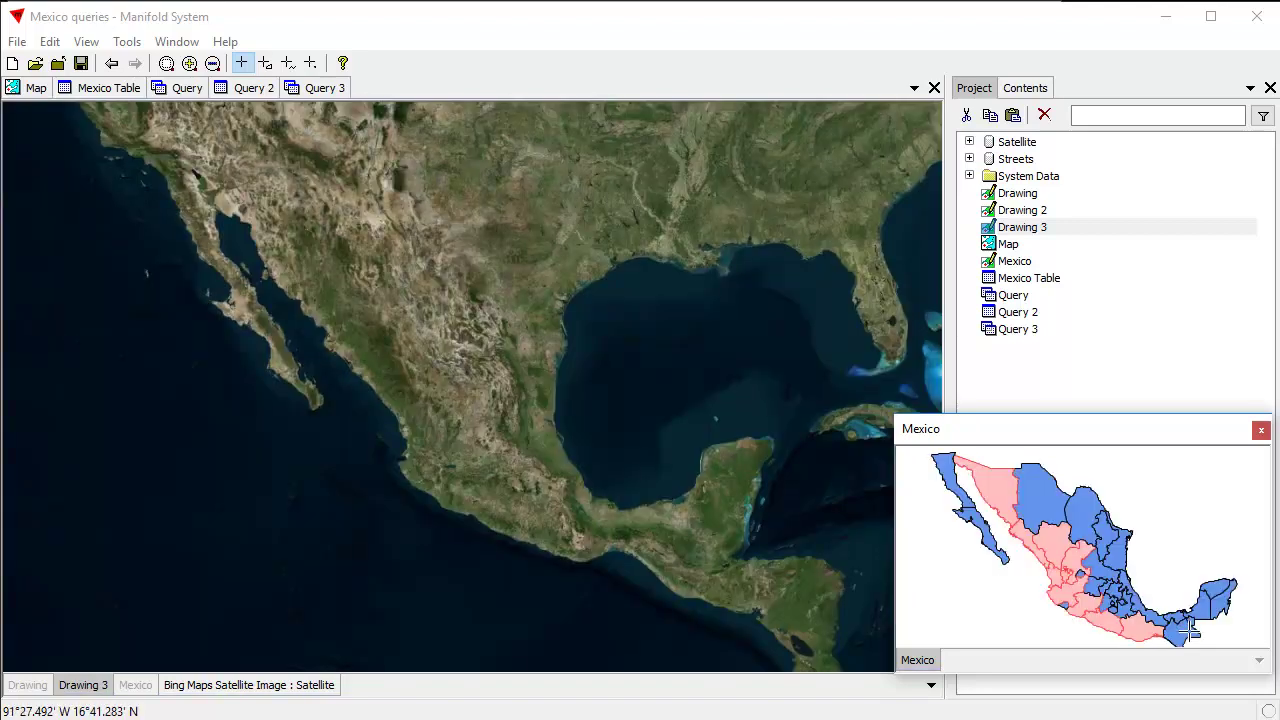
{"action": "left_click_drag", "start_coordinate": [1074, 442], "coordinate": [1047, 385]}
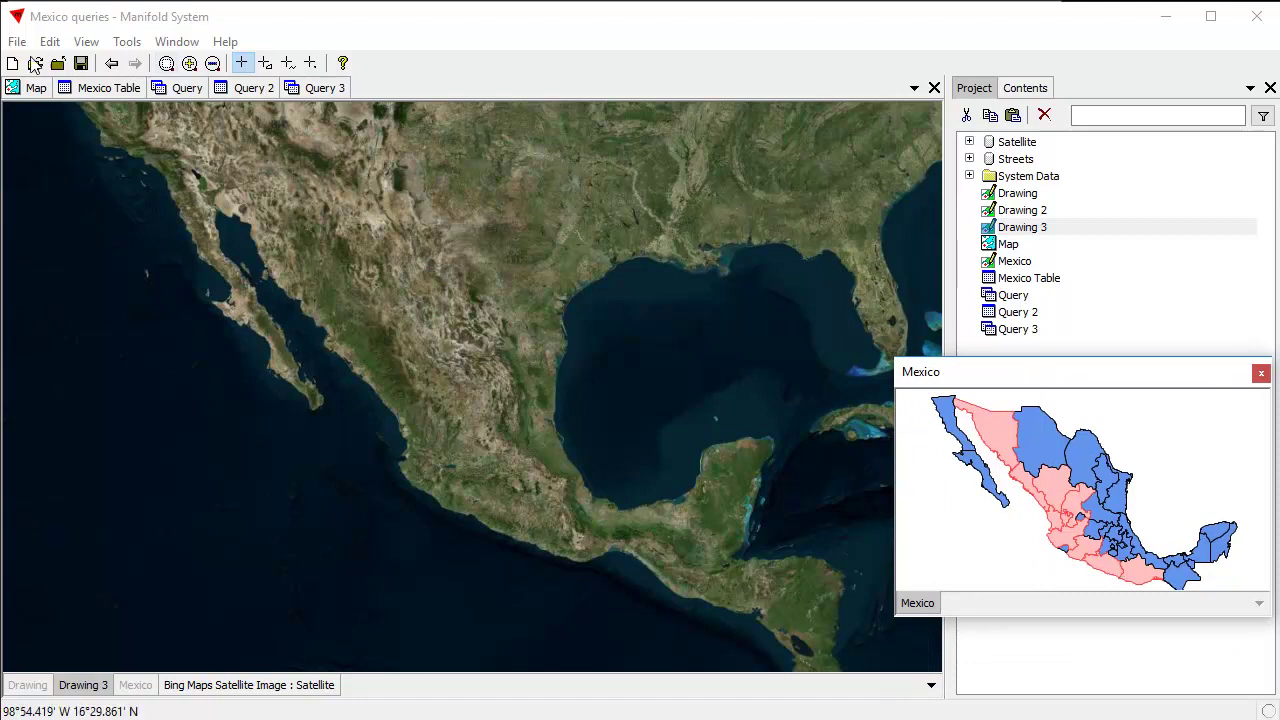
Refresh the map so Drawing 3 shows the newly selected provinces
{"action": "left_click", "coordinate": [38, 90]}
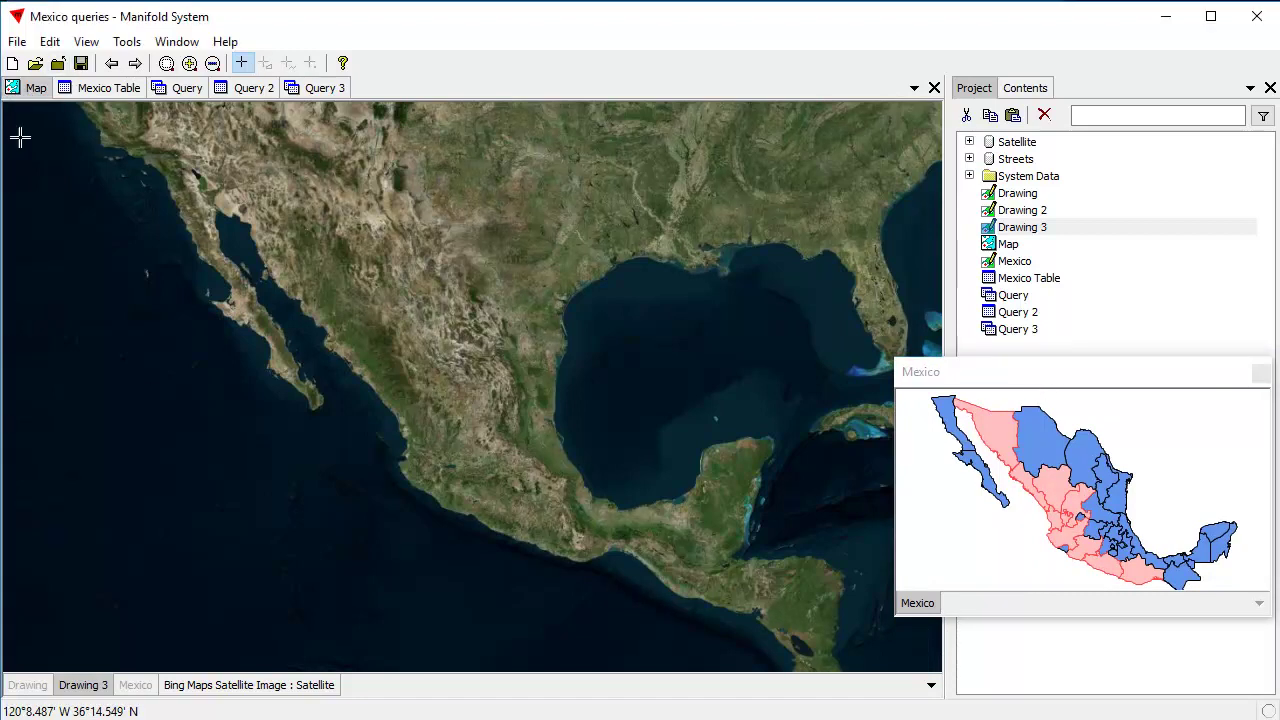
{"action": "left_click", "coordinate": [88, 42]}
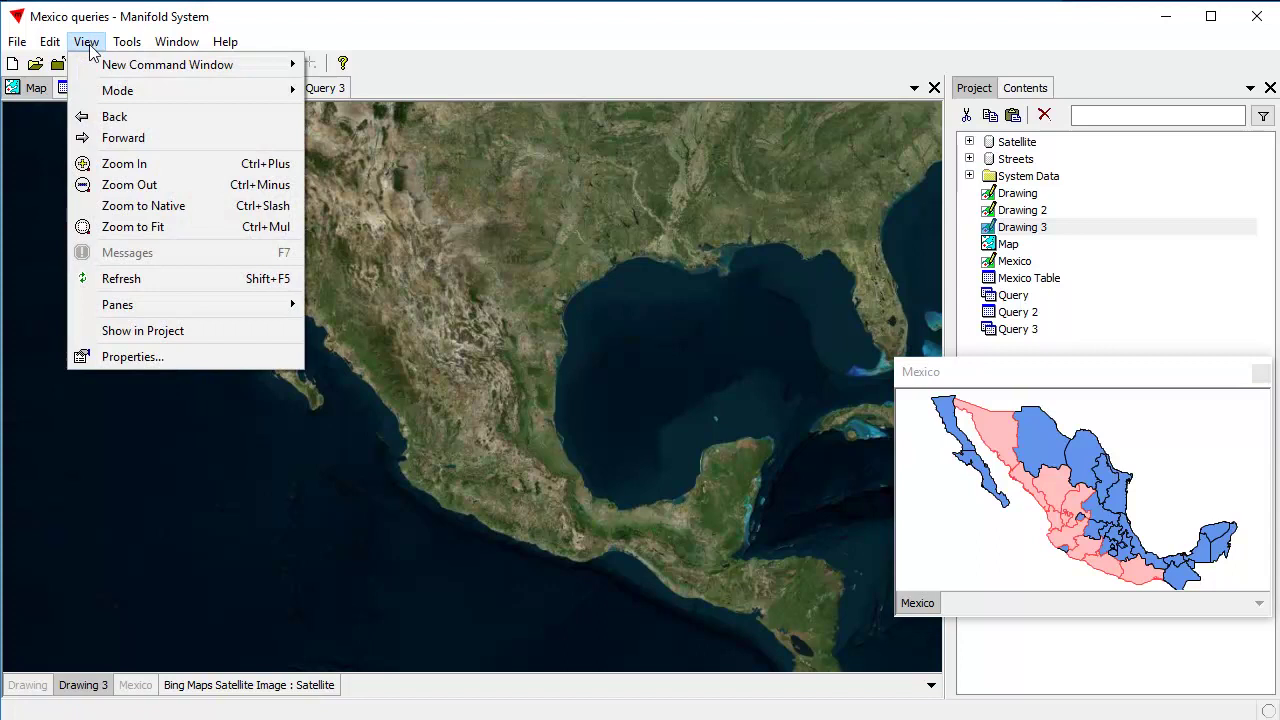
{"action": "left_click", "coordinate": [163, 280]}
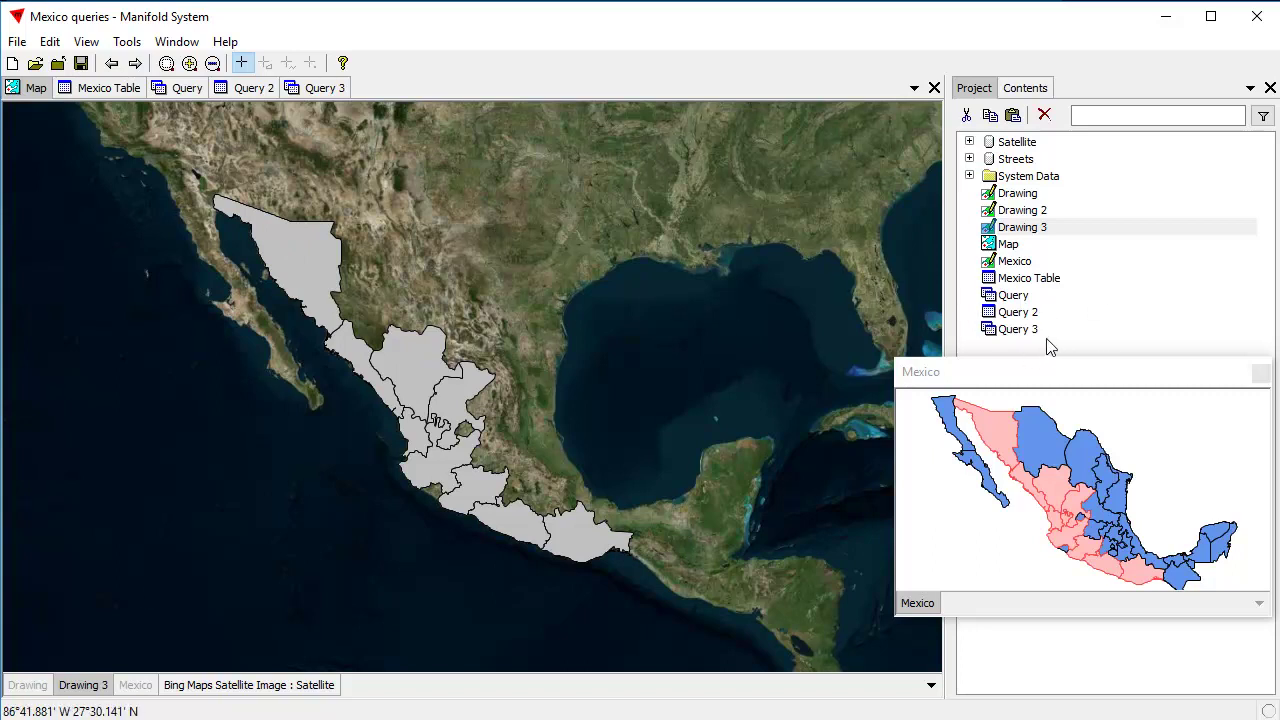
{"action": "left_click", "coordinate": [1078, 381]}
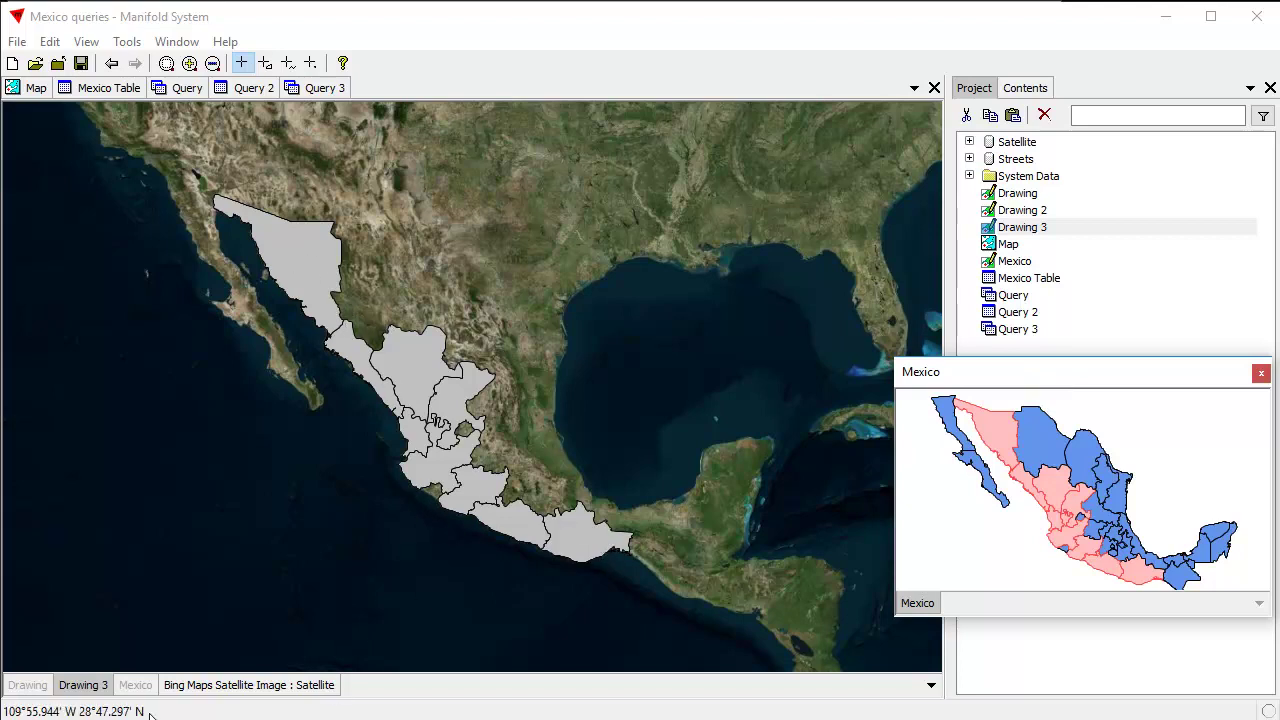
Show the coloured Drawing layer for comparison, then hide Drawing and Drawing 3
{"action": "left_click", "coordinate": [27, 686]}
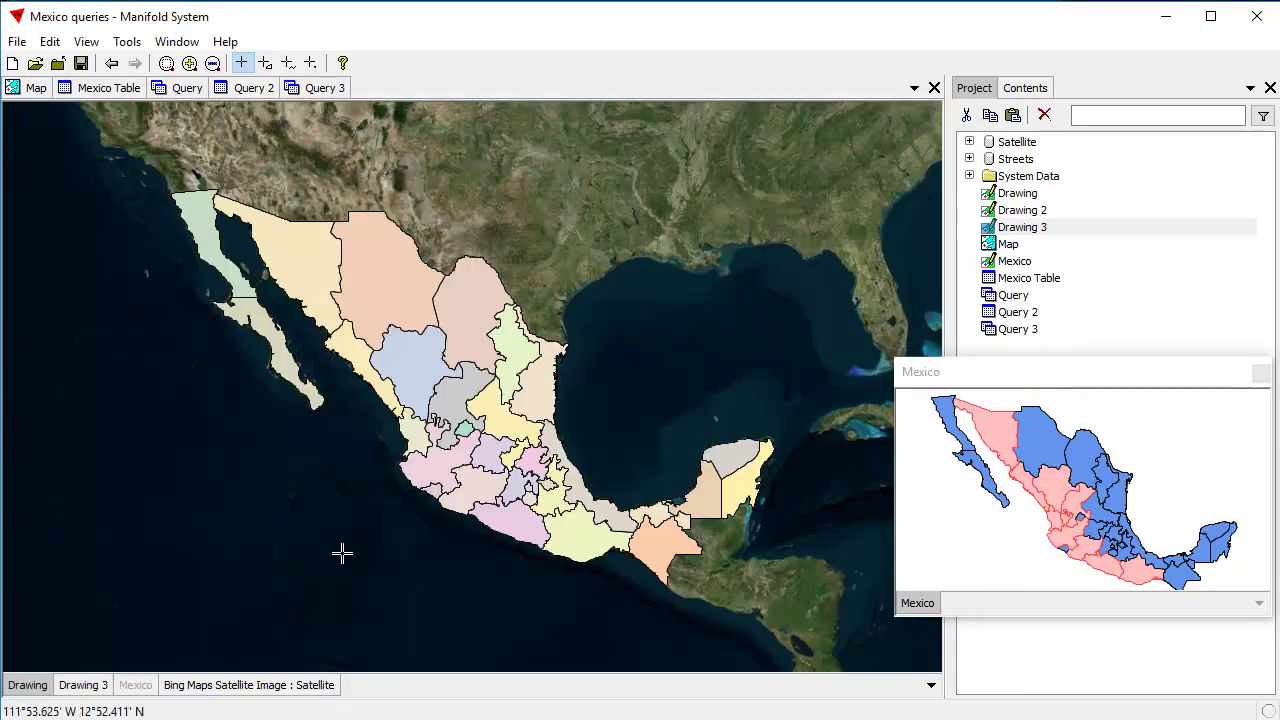
{"action": "left_click", "coordinate": [27, 686]}
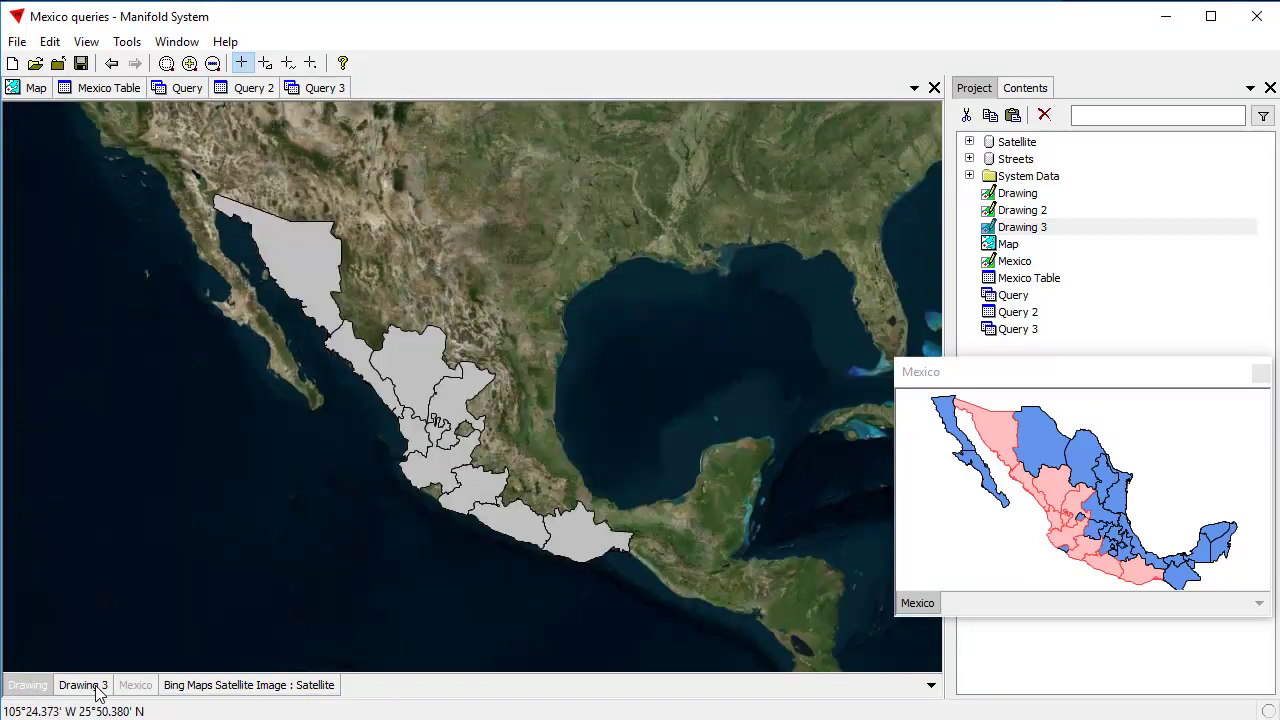
{"action": "left_click", "coordinate": [80, 687]}
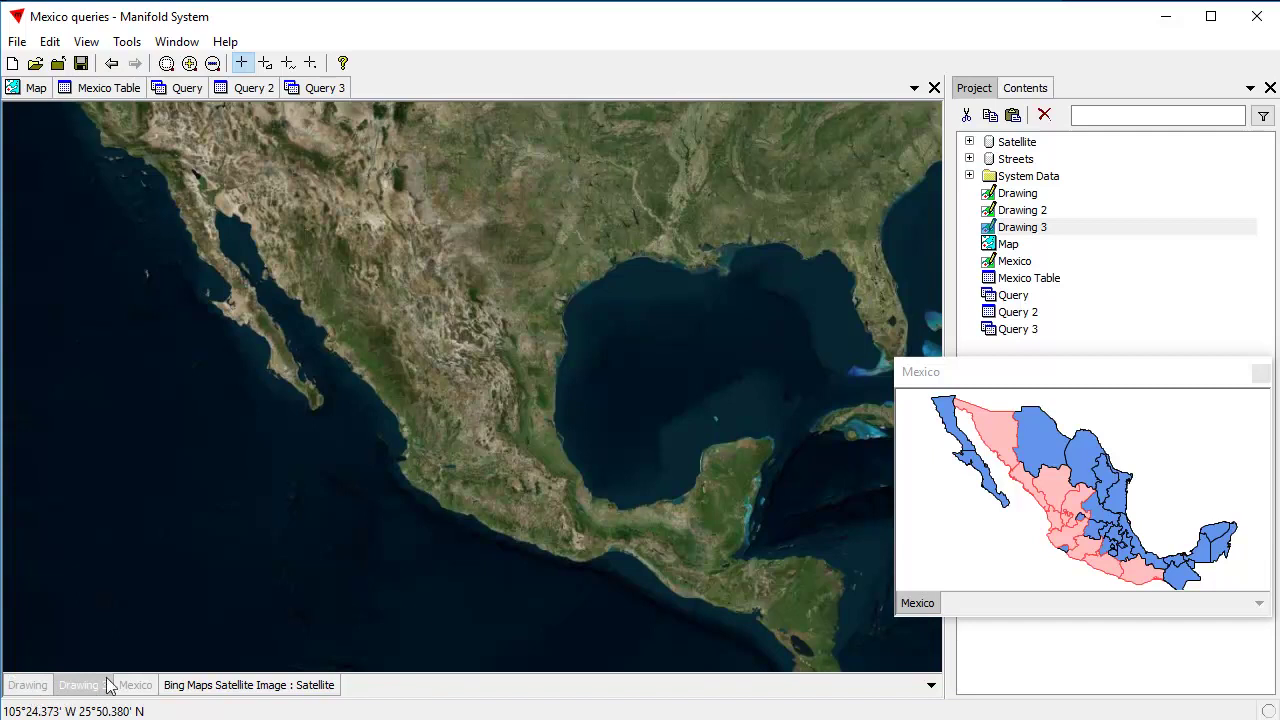
Replace the Query's SQL with SELECT * FROM CALL Selection([Mexico Table], TRUE) and run it
{"action": "left_click", "coordinate": [326, 89]}
{"action": "left_click", "coordinate": [423, 256]}
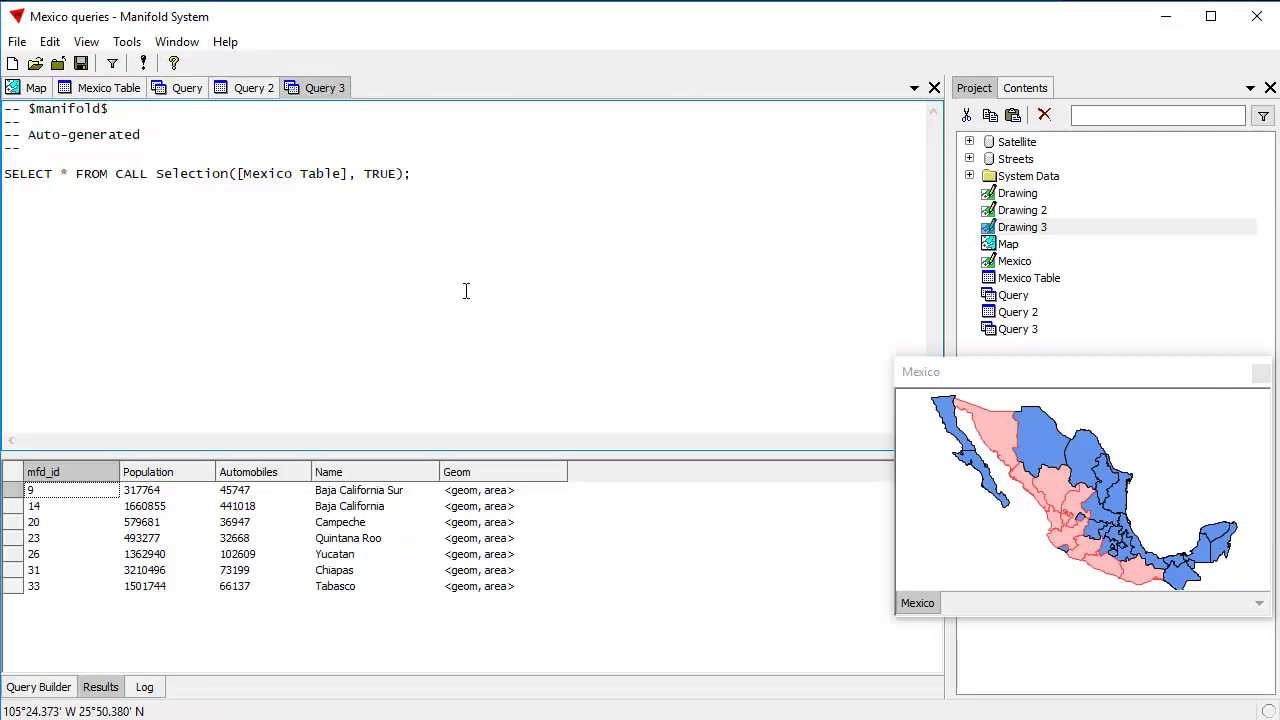
{"action": "key", "text": "ctrl+a"}
{"action": "key", "text": "ctrl+c"}
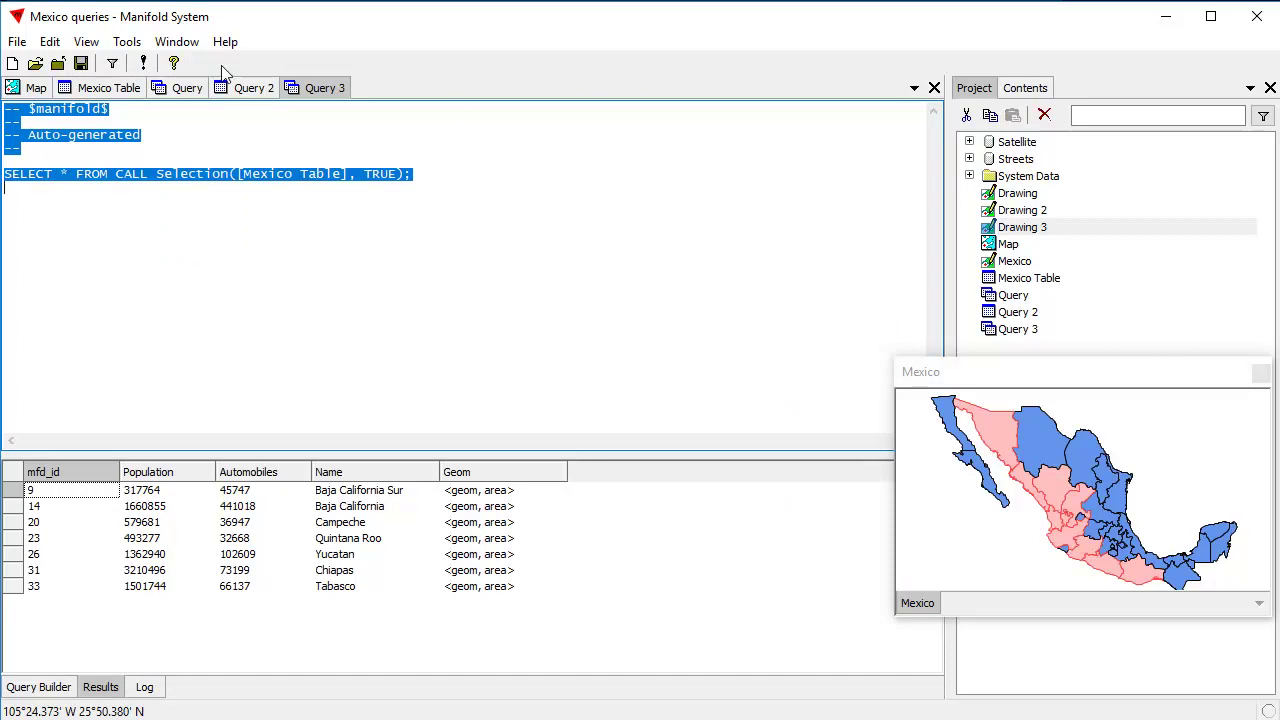
{"action": "left_click", "coordinate": [182, 93]}
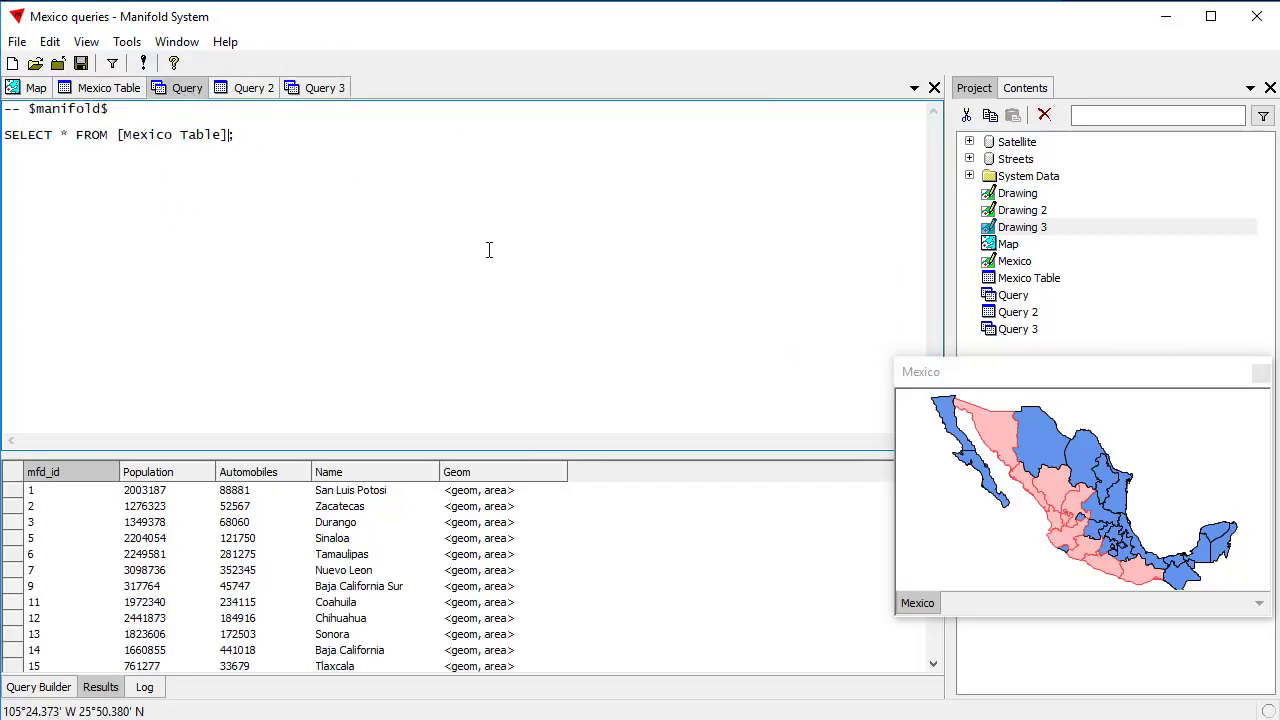
{"action": "left_click", "coordinate": [1030, 297]}
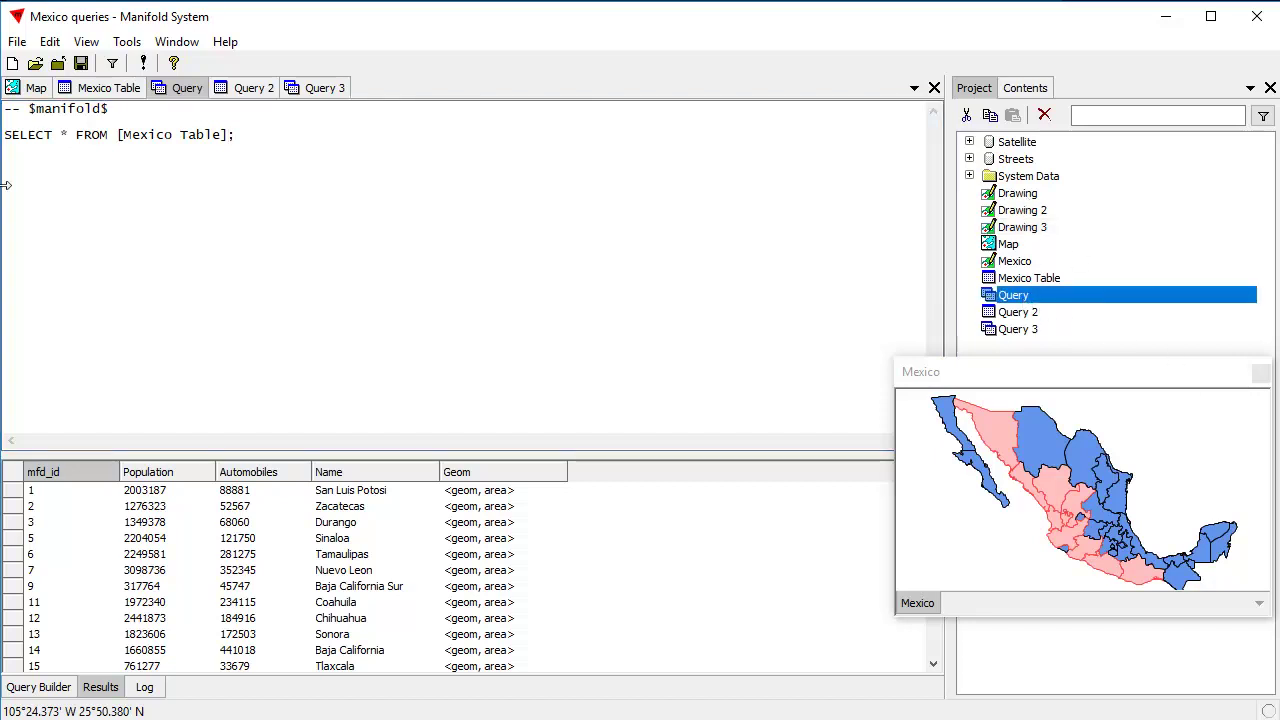
{"action": "left_click", "coordinate": [429, 197]}
{"action": "key", "text": "ctrl+a"}
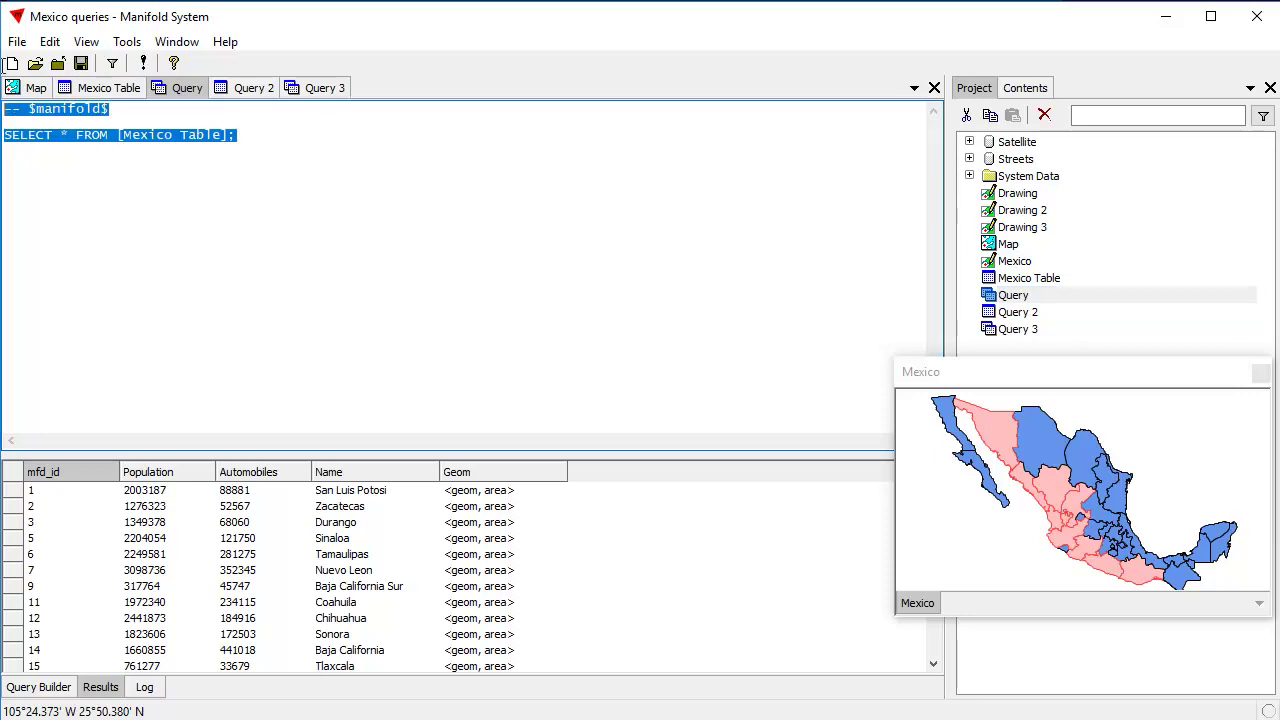
{"action": "key", "text": "ctrl+v"}
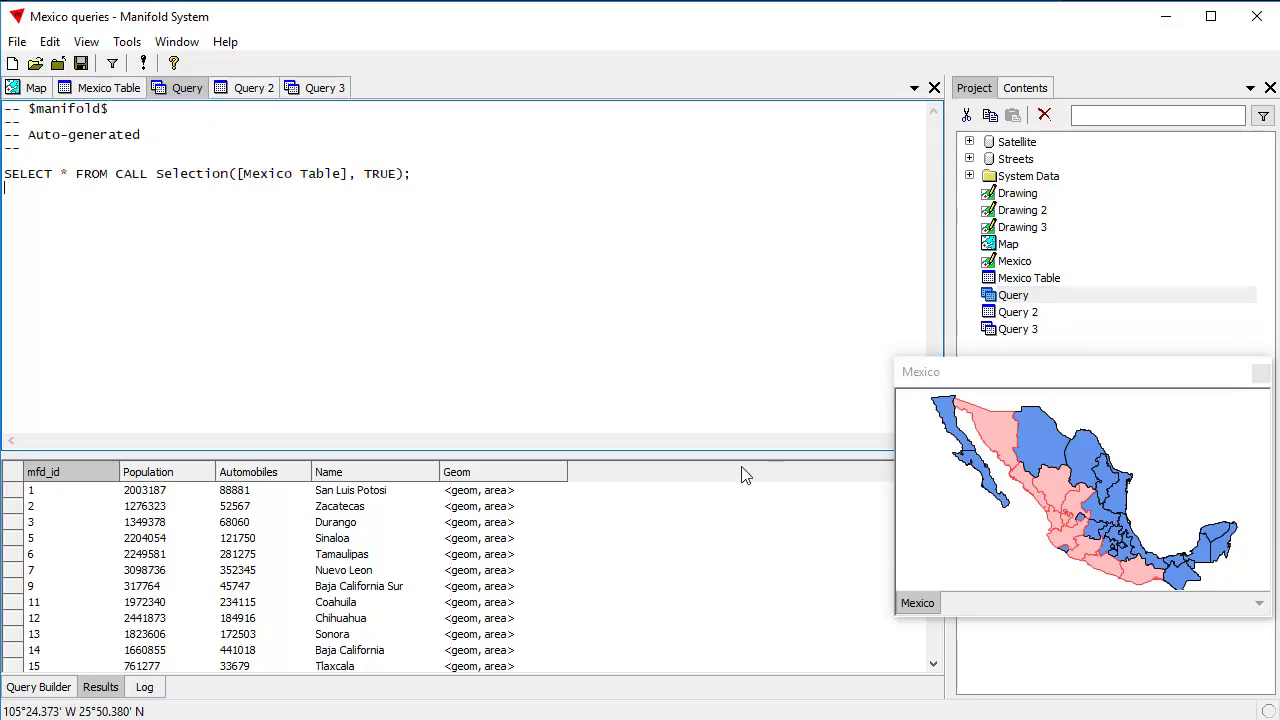
{"action": "left_click", "coordinate": [143, 63]}
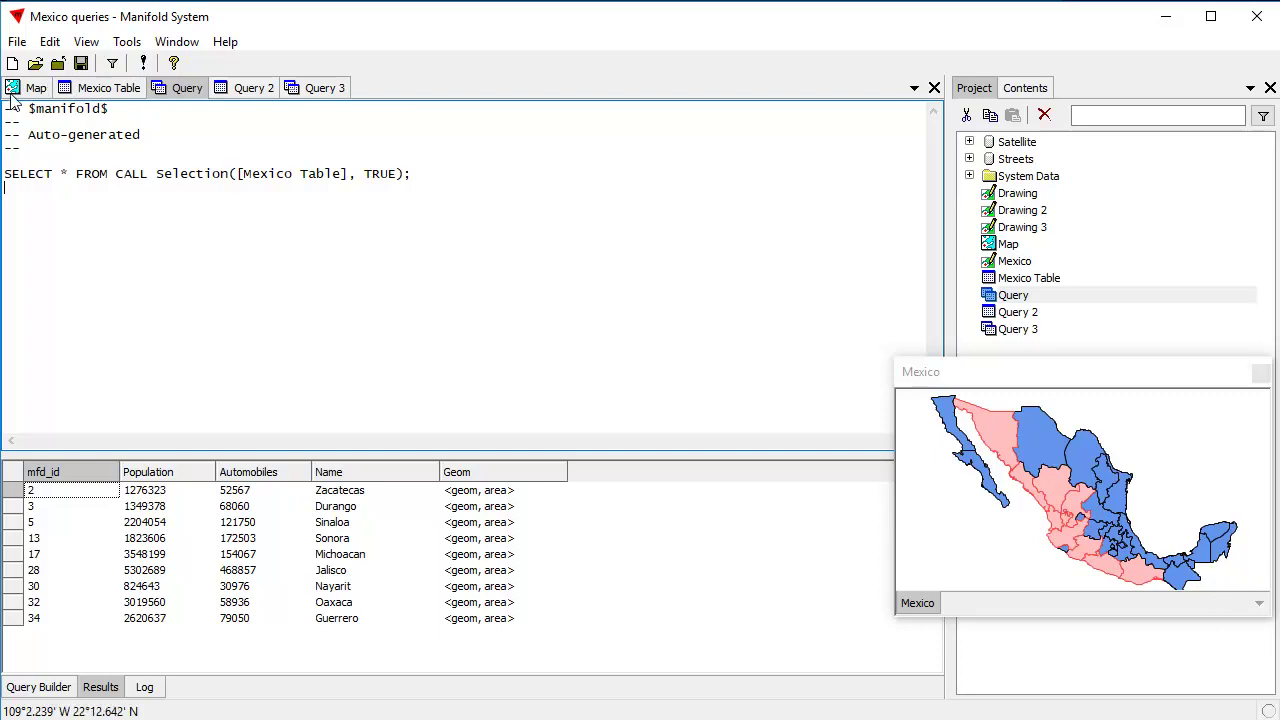
Turn on the Drawing layer over the satellite map and refresh it to show only the nine selected Pacific-side states
{"action": "left_click", "coordinate": [34, 88]}
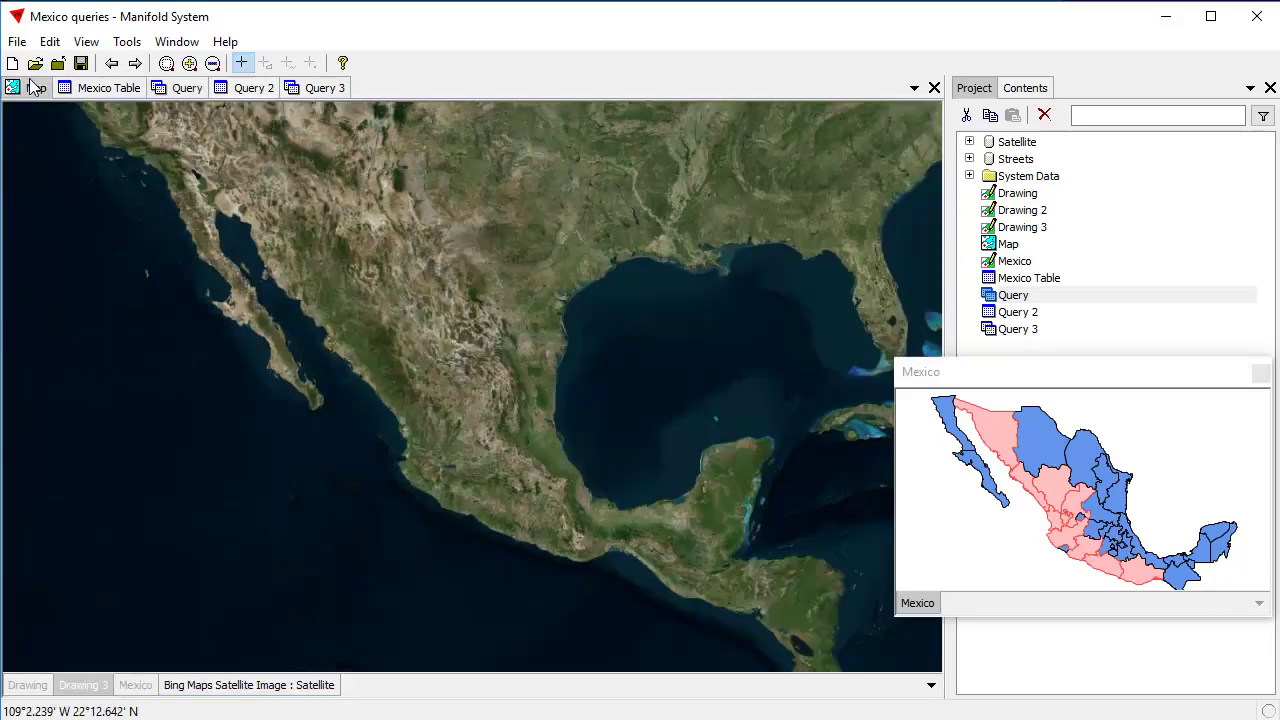
{"action": "left_click", "coordinate": [26, 688]}
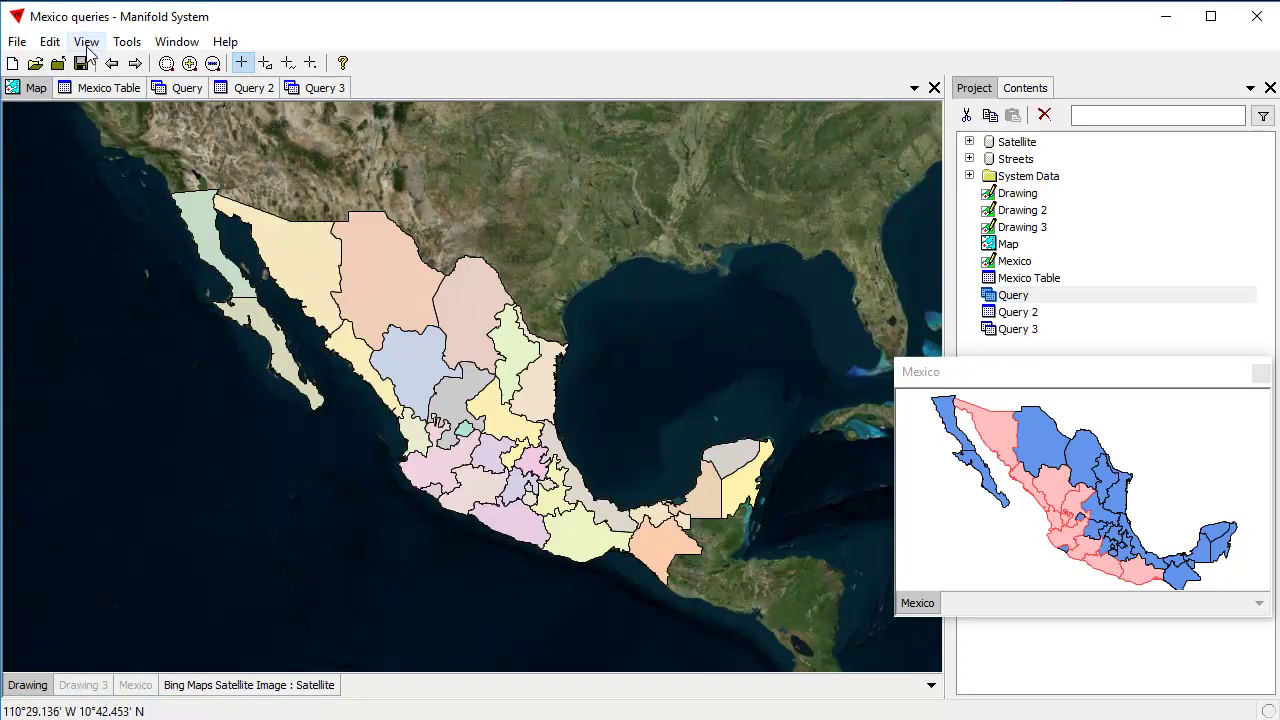
{"action": "left_click", "coordinate": [87, 42]}
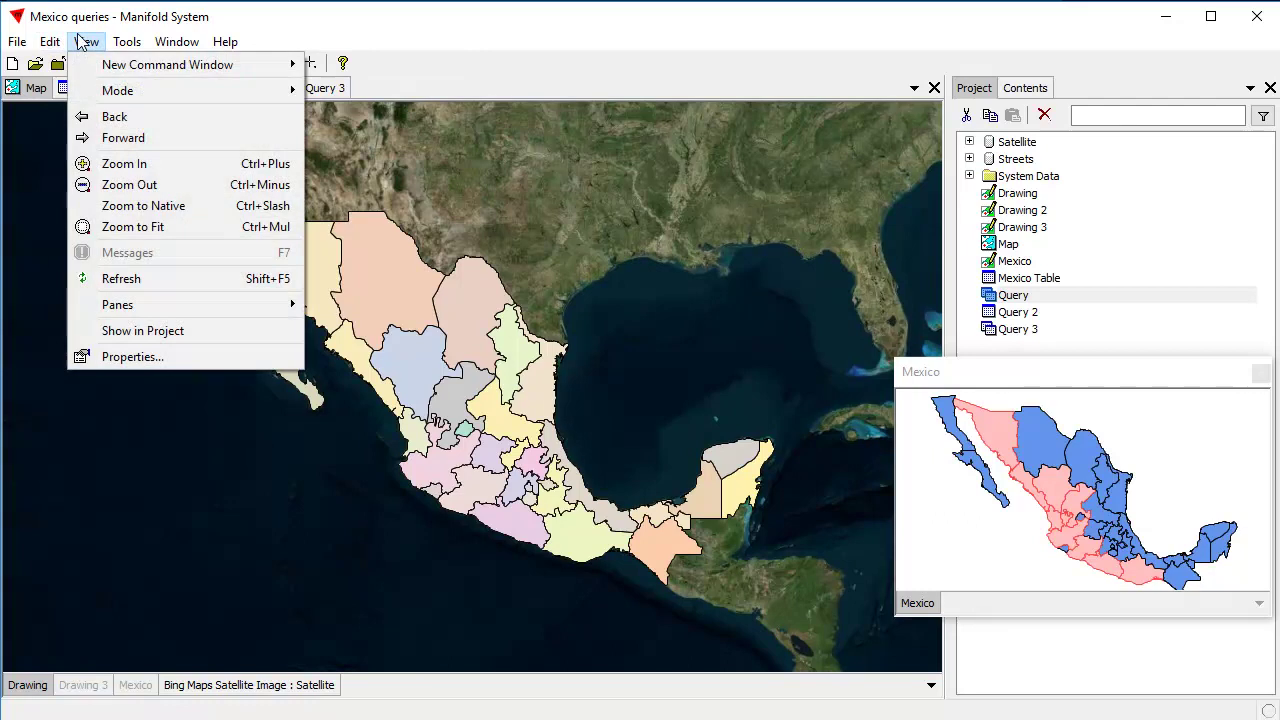
{"action": "left_click", "coordinate": [145, 279]}
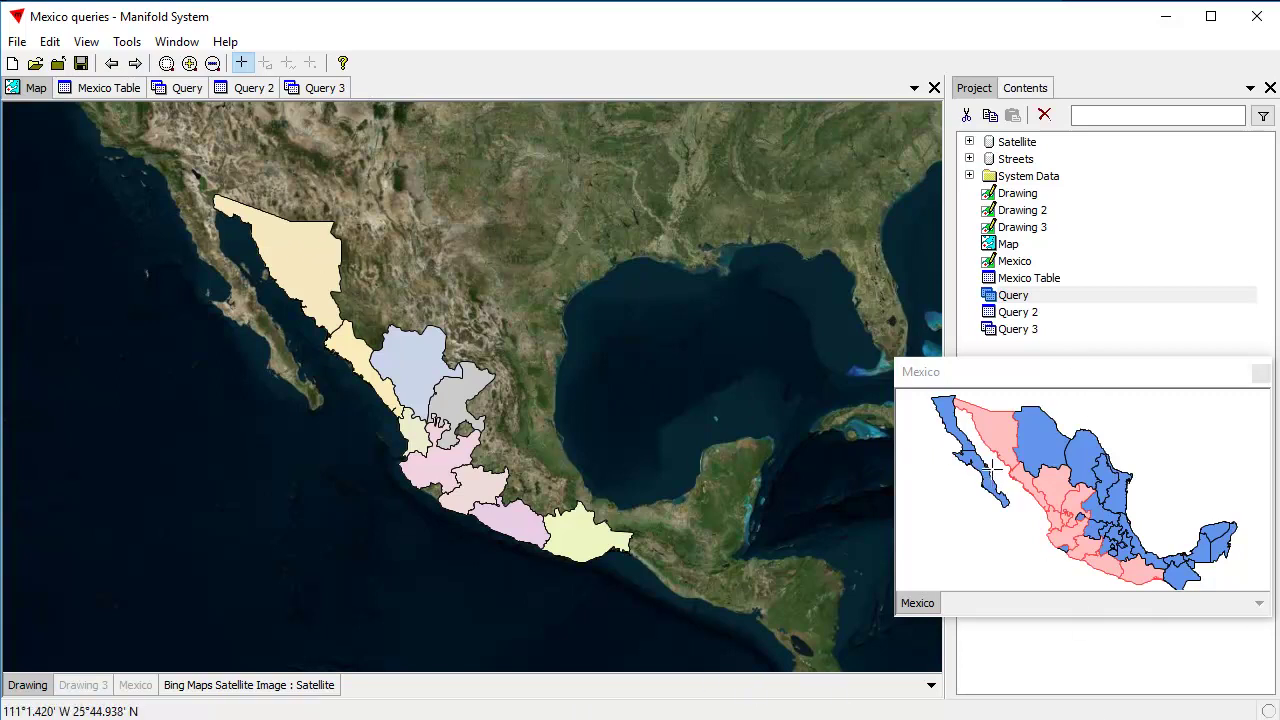
{"action": "left_click", "coordinate": [1052, 375]}
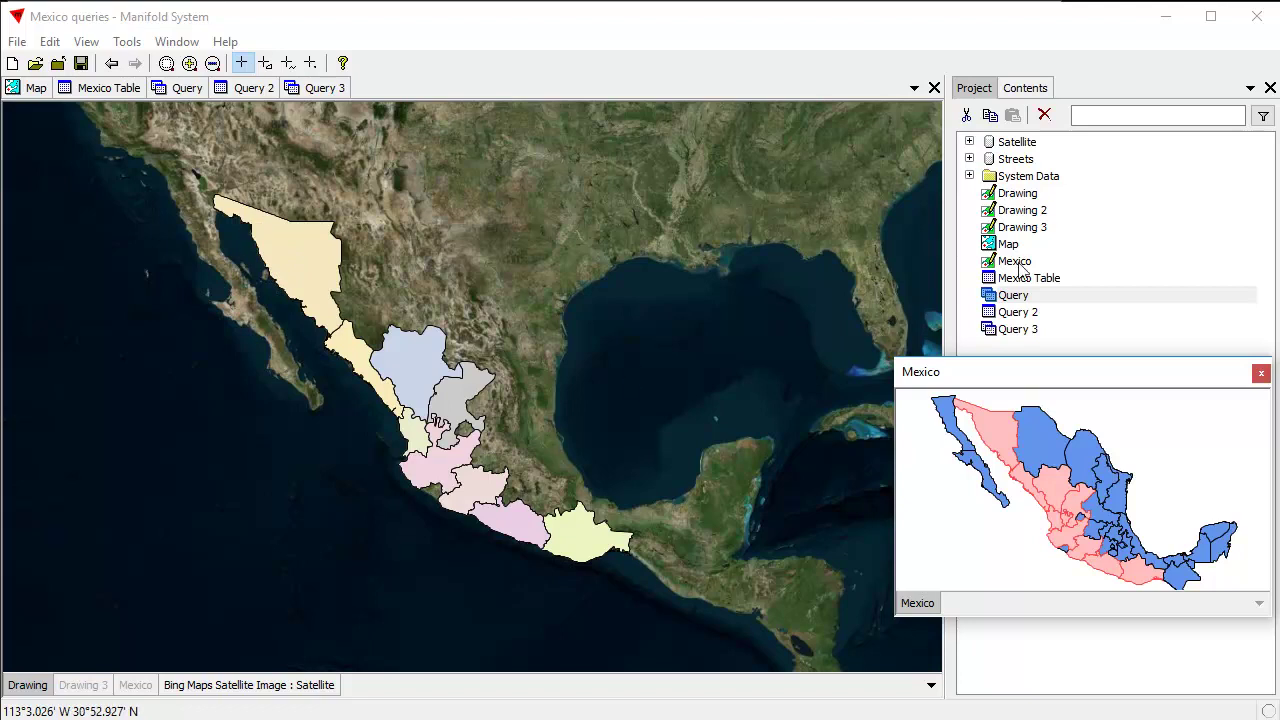
{"action": "right_click", "coordinate": [1024, 194]}
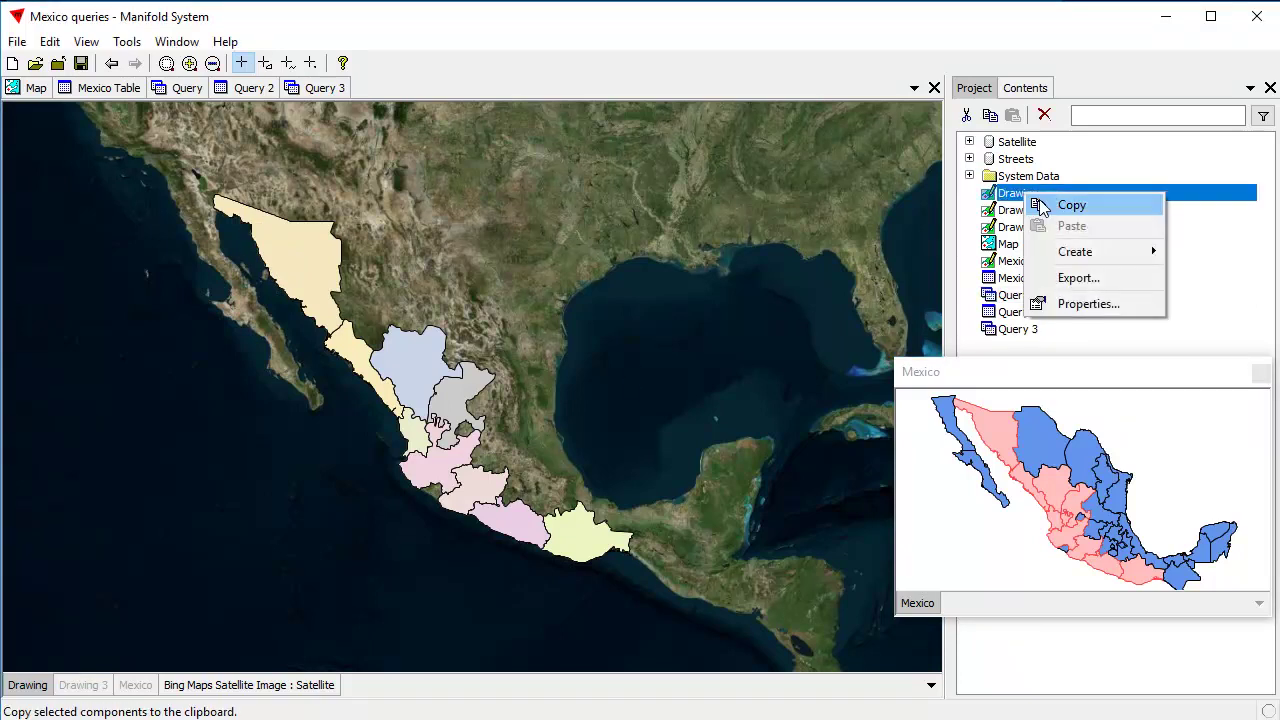
{"action": "left_click", "coordinate": [1091, 305]}
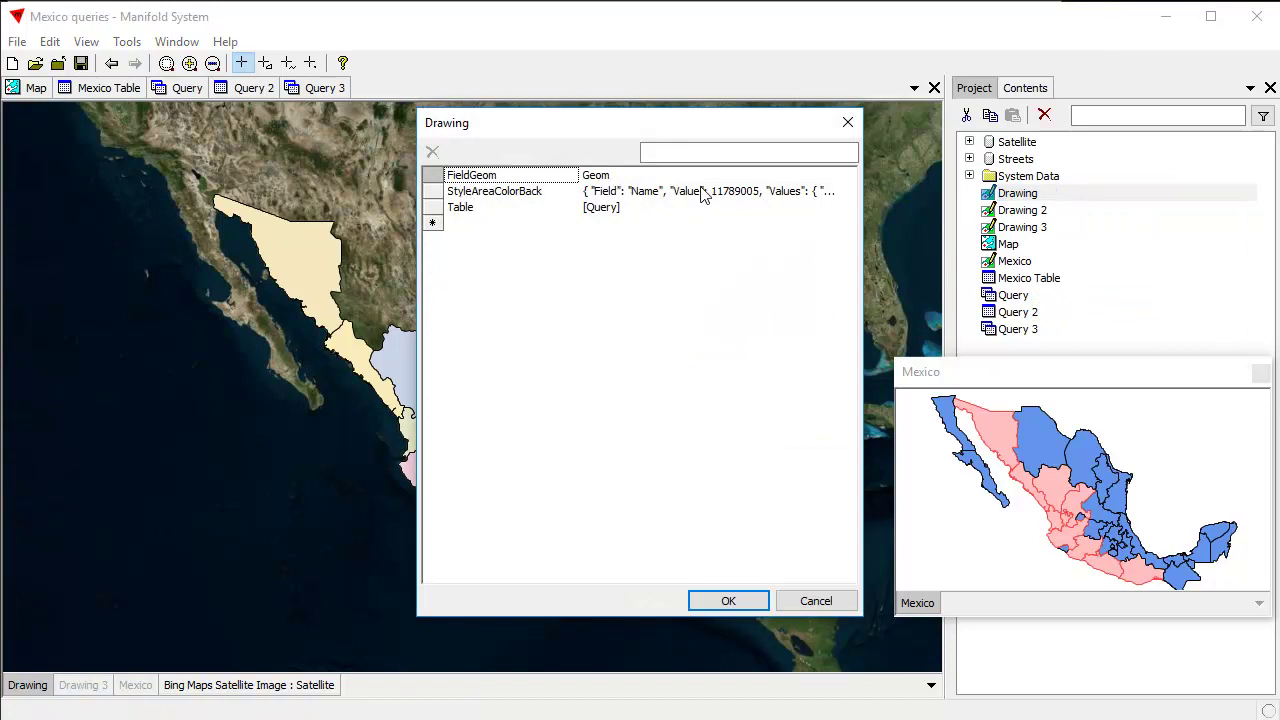
{"action": "left_click", "coordinate": [703, 192]}
{"action": "right_click", "coordinate": [703, 192]}
{"action": "left_click", "coordinate": [743, 271]}
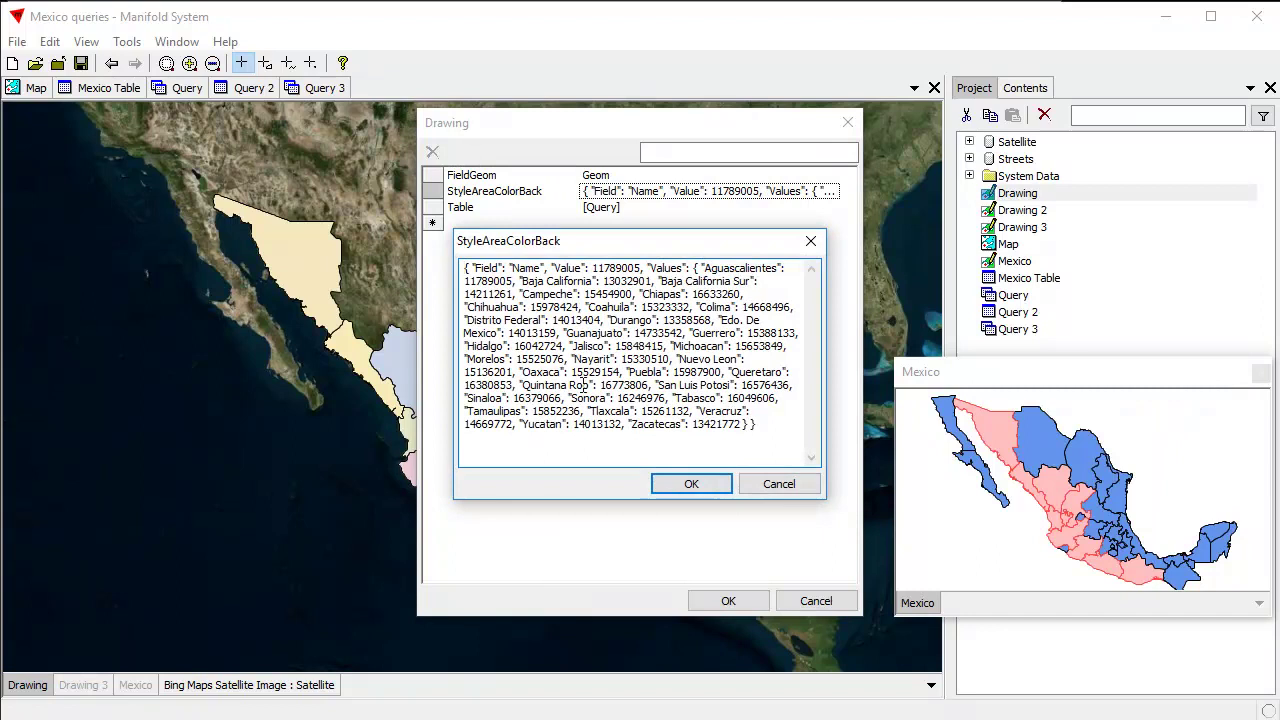
{"action": "left_click", "coordinate": [777, 486]}
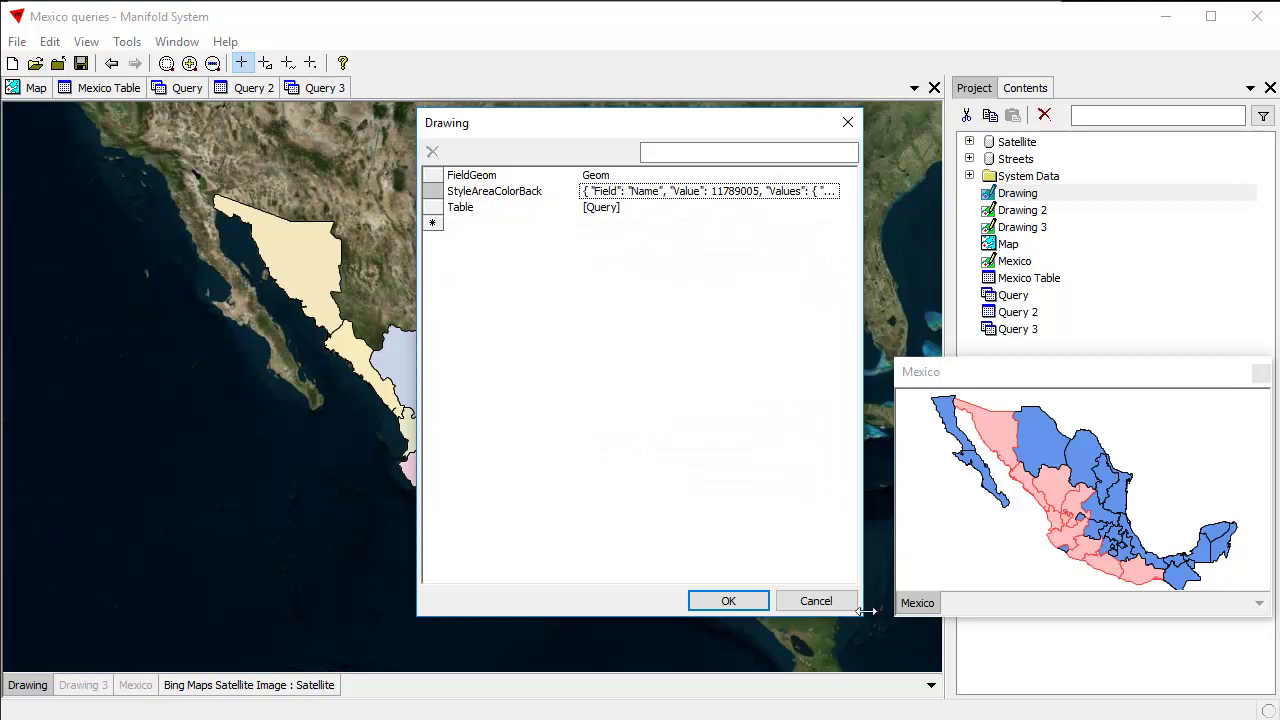
{"action": "left_click", "coordinate": [818, 601]}
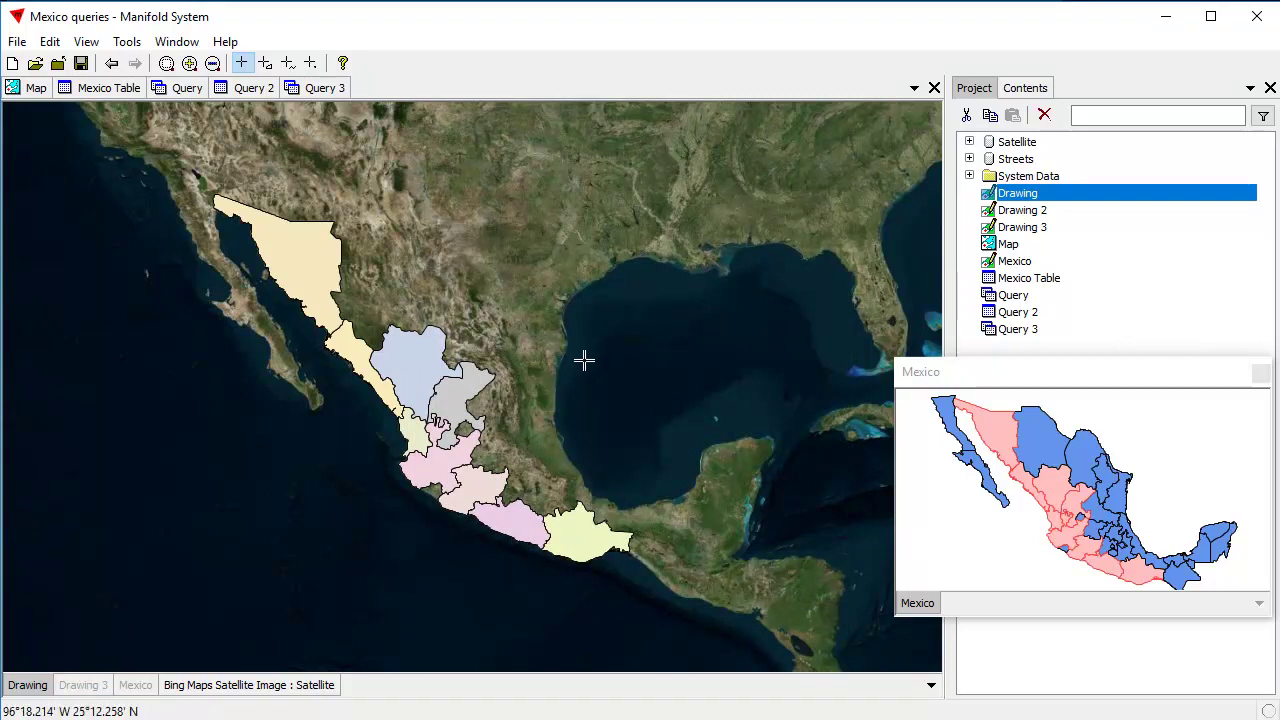
Clear the Mexico selection and select the eastern Gulf-coast states from the north-east through Yucatán
{"action": "left_click", "coordinate": [1008, 376]}
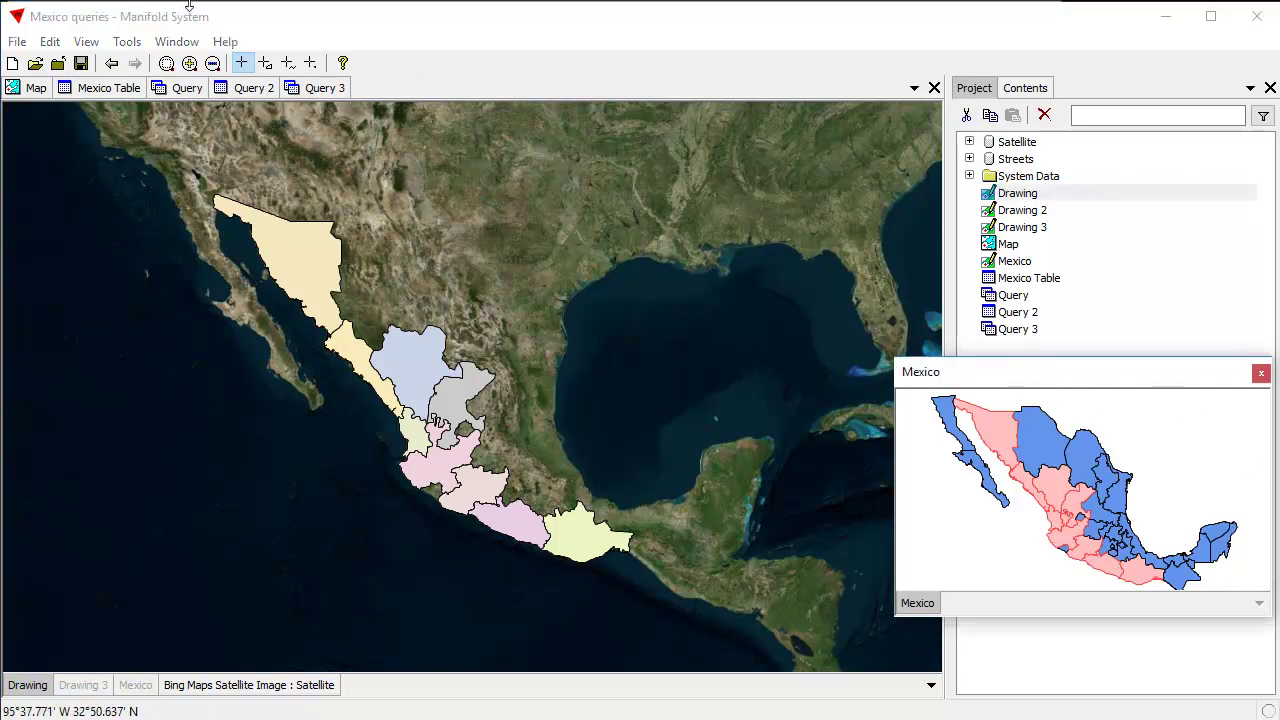
{"action": "left_click", "coordinate": [48, 41]}
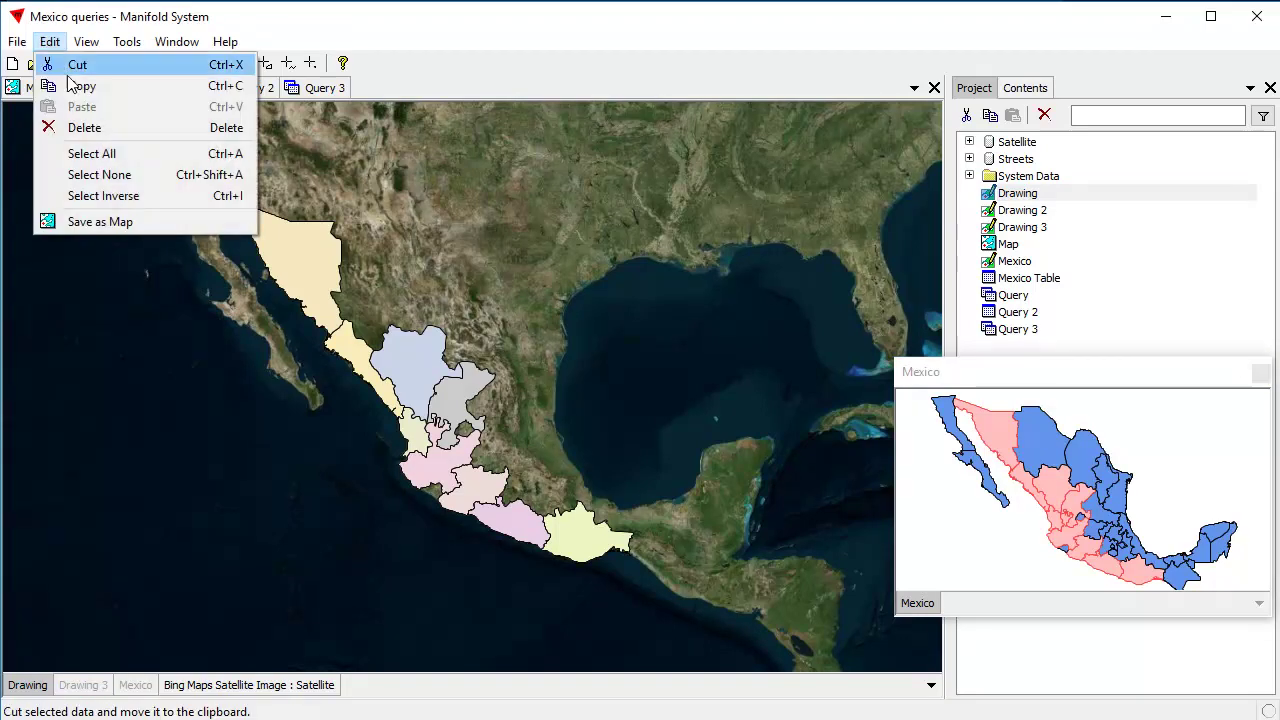
{"action": "left_click", "coordinate": [86, 171]}
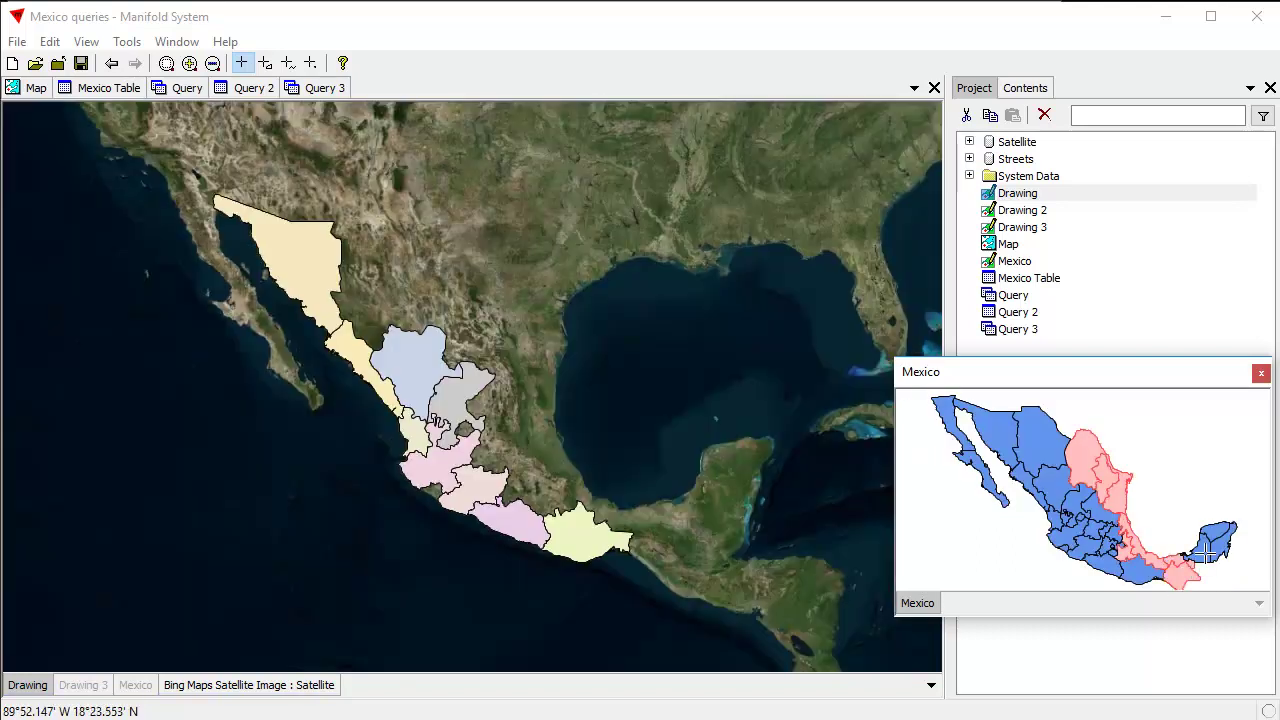
{"action": "left_click", "coordinate": [1208, 553], "text": "ctrl"}
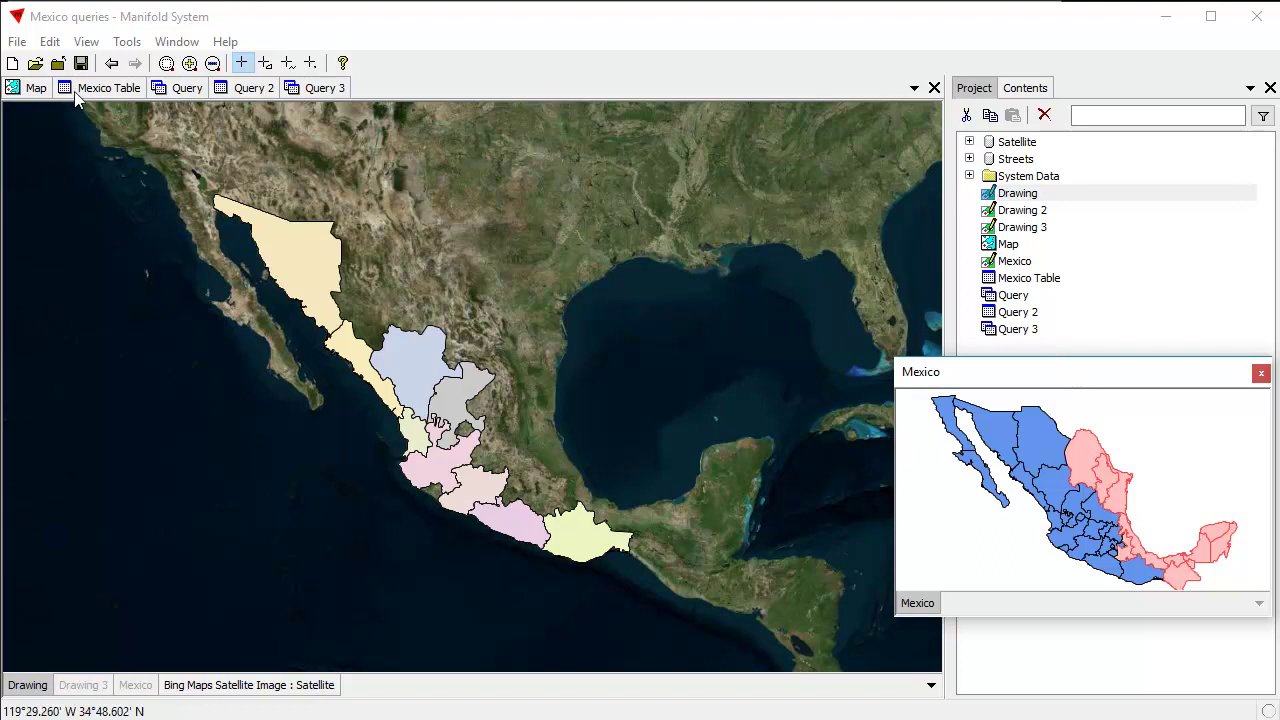
Refresh the satellite map so the Drawing colours only the eastern Gulf-coast states in pastels
{"action": "left_click", "coordinate": [32, 88]}
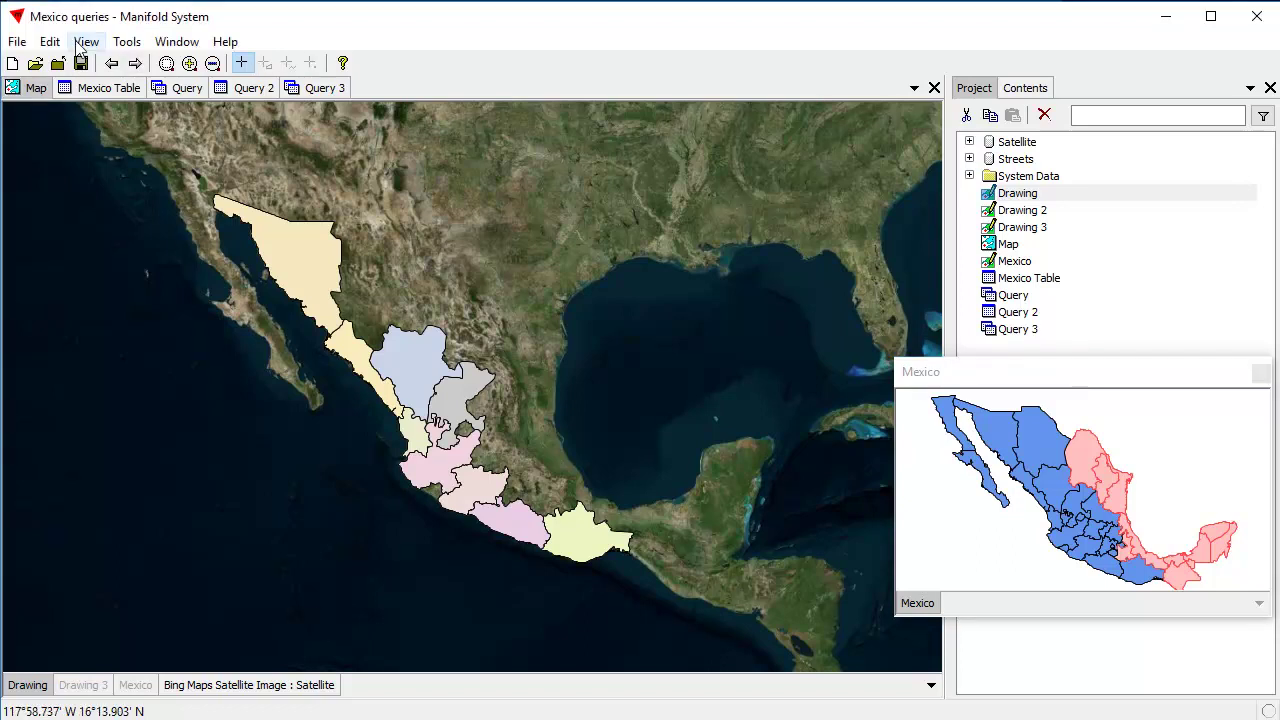
{"action": "left_click", "coordinate": [84, 42]}
{"action": "left_click", "coordinate": [139, 281]}
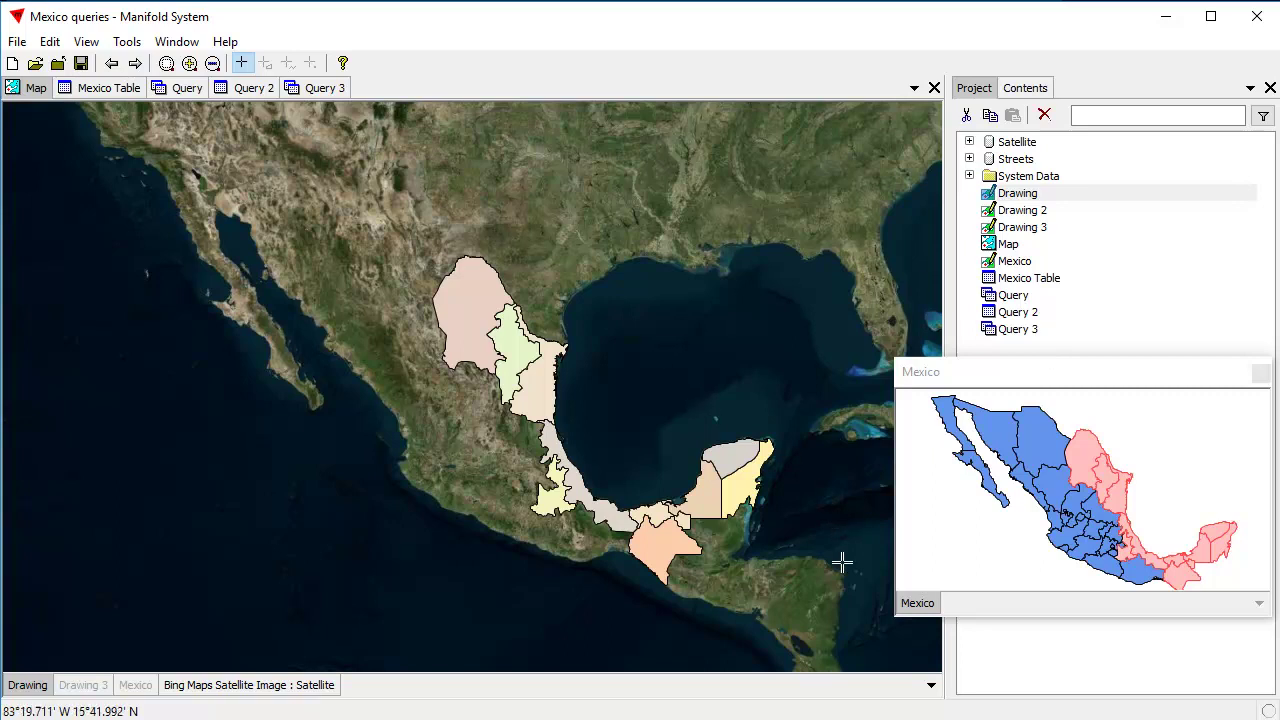
{"action": "left_click", "coordinate": [1150, 377]}
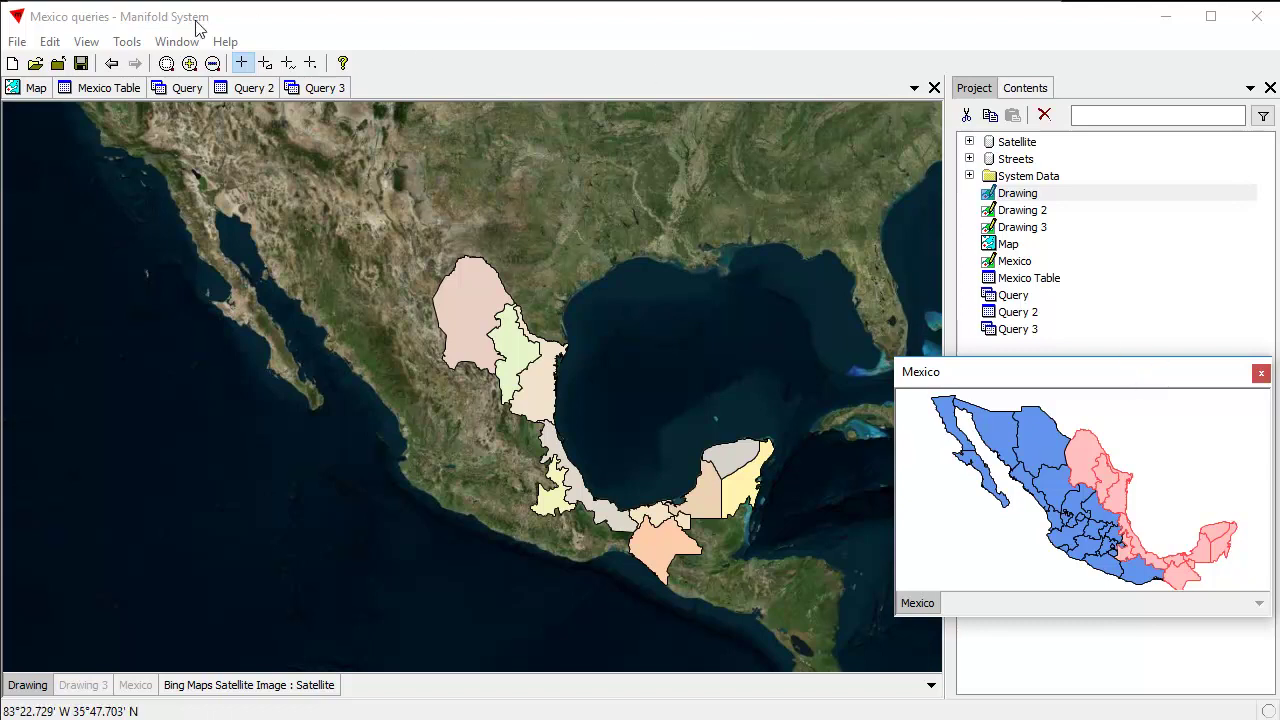
{"action": "left_click", "coordinate": [98, 87]}
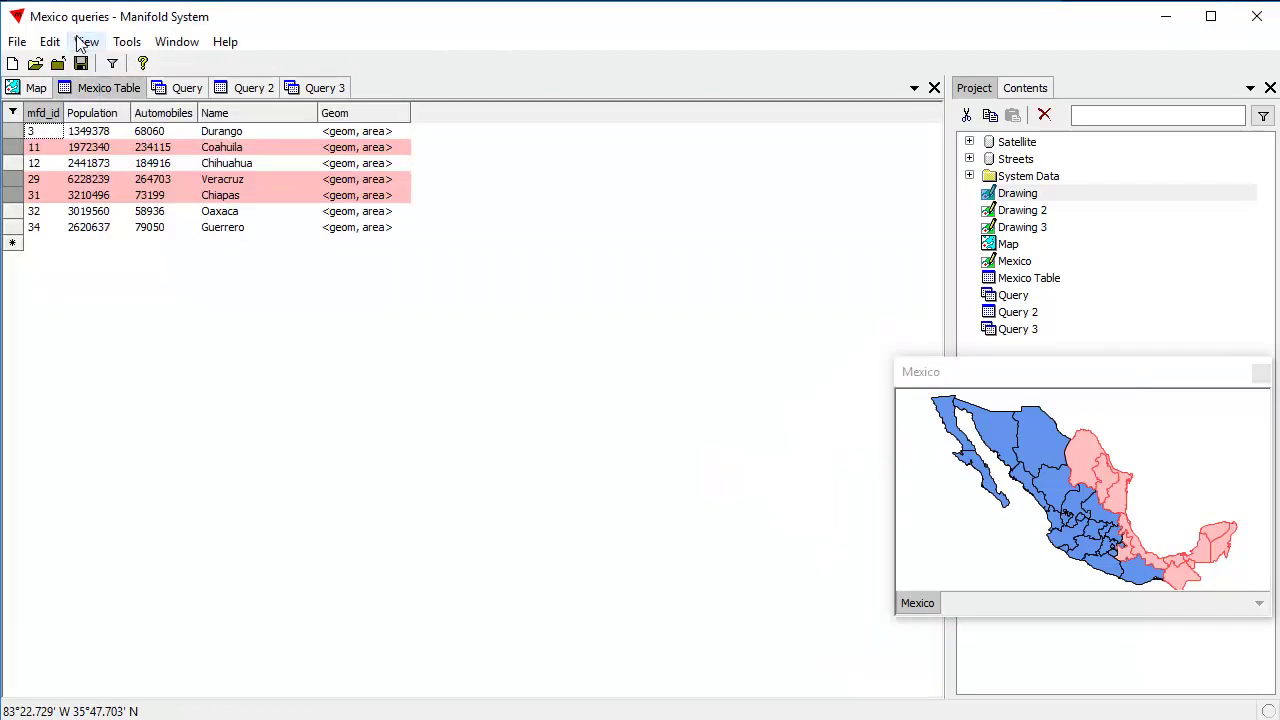
{"action": "left_click", "coordinate": [85, 42]}
{"action": "mouse_move", "coordinate": [112, 91]}
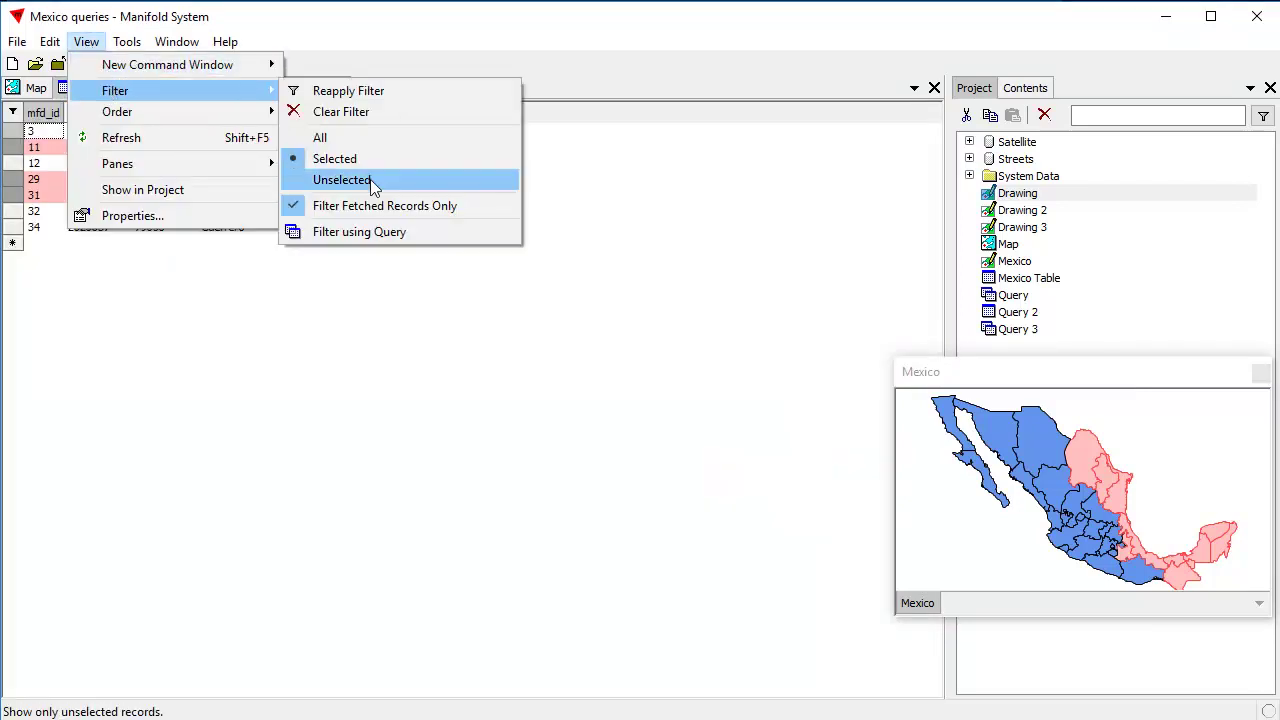
{"action": "left_click", "coordinate": [625, 68]}
{"action": "left_click", "coordinate": [38, 88]}
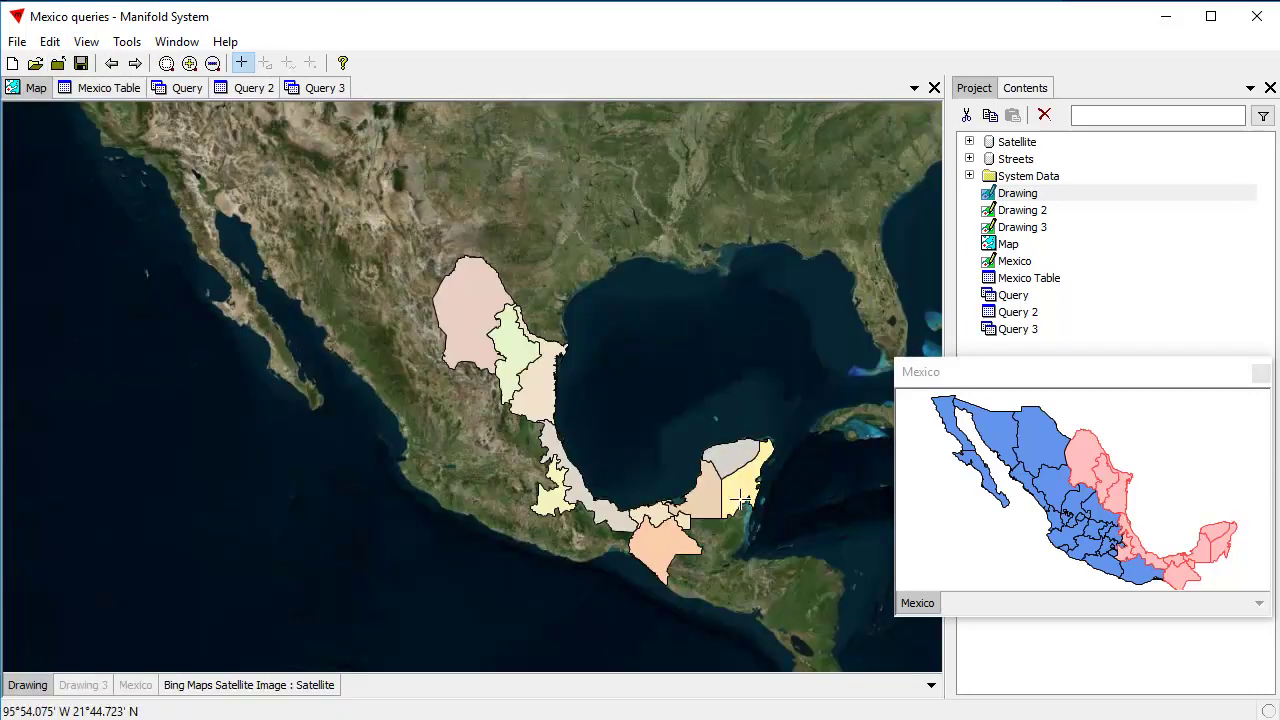
{"action": "left_click", "coordinate": [1132, 370]}
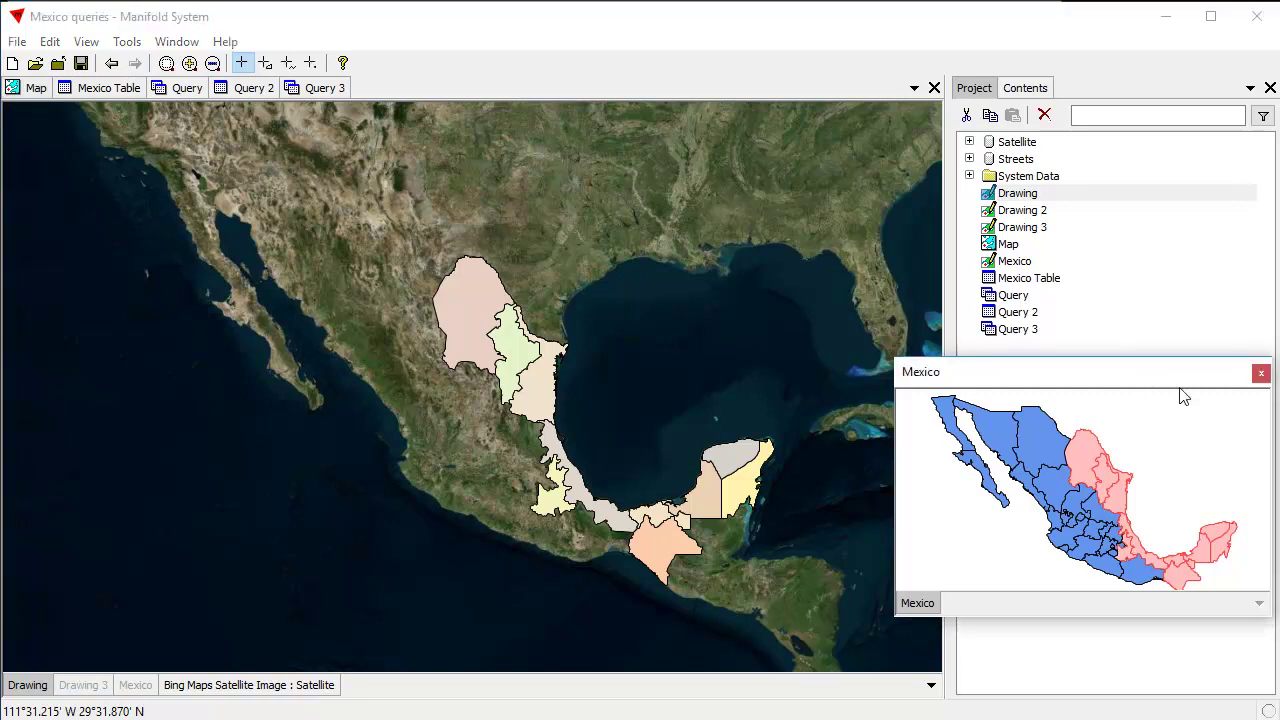